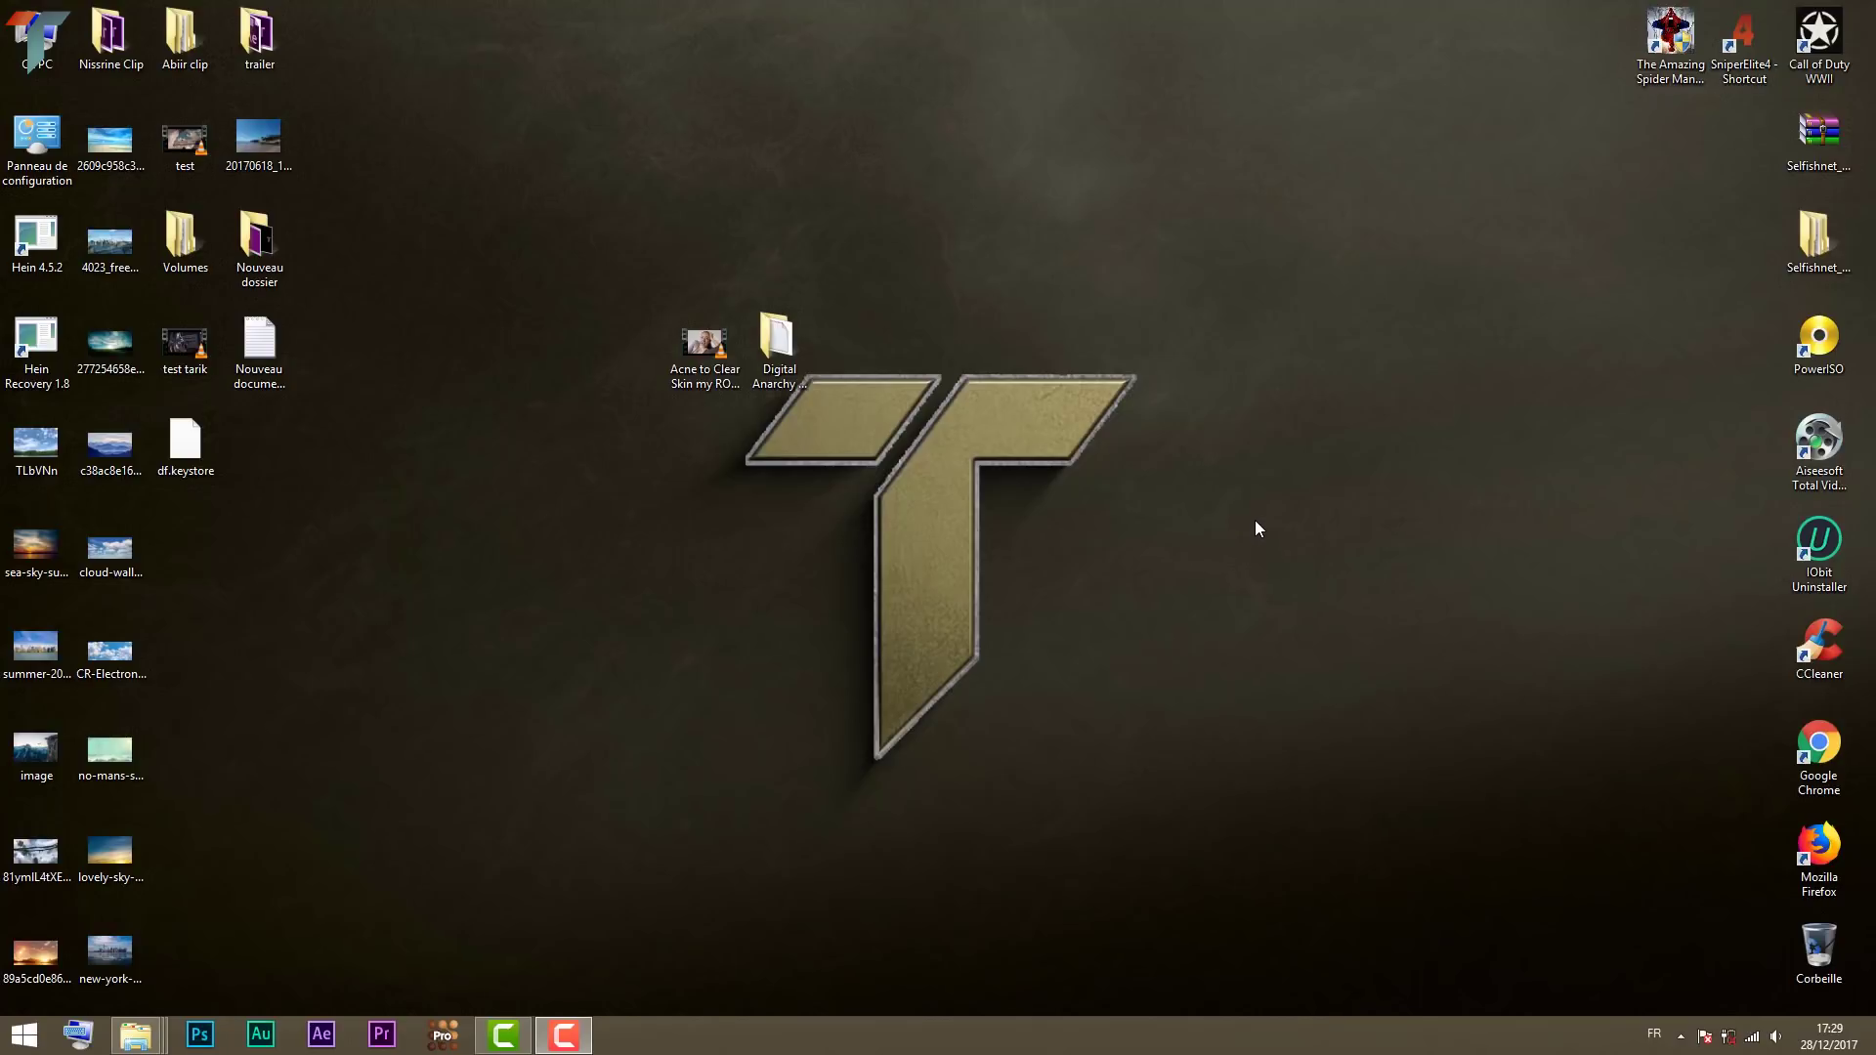
# Step: Select the Digital Anarchy Beauty Box Video 3.0.6.WIN folder on the desktop
pyautogui.click(809, 376)
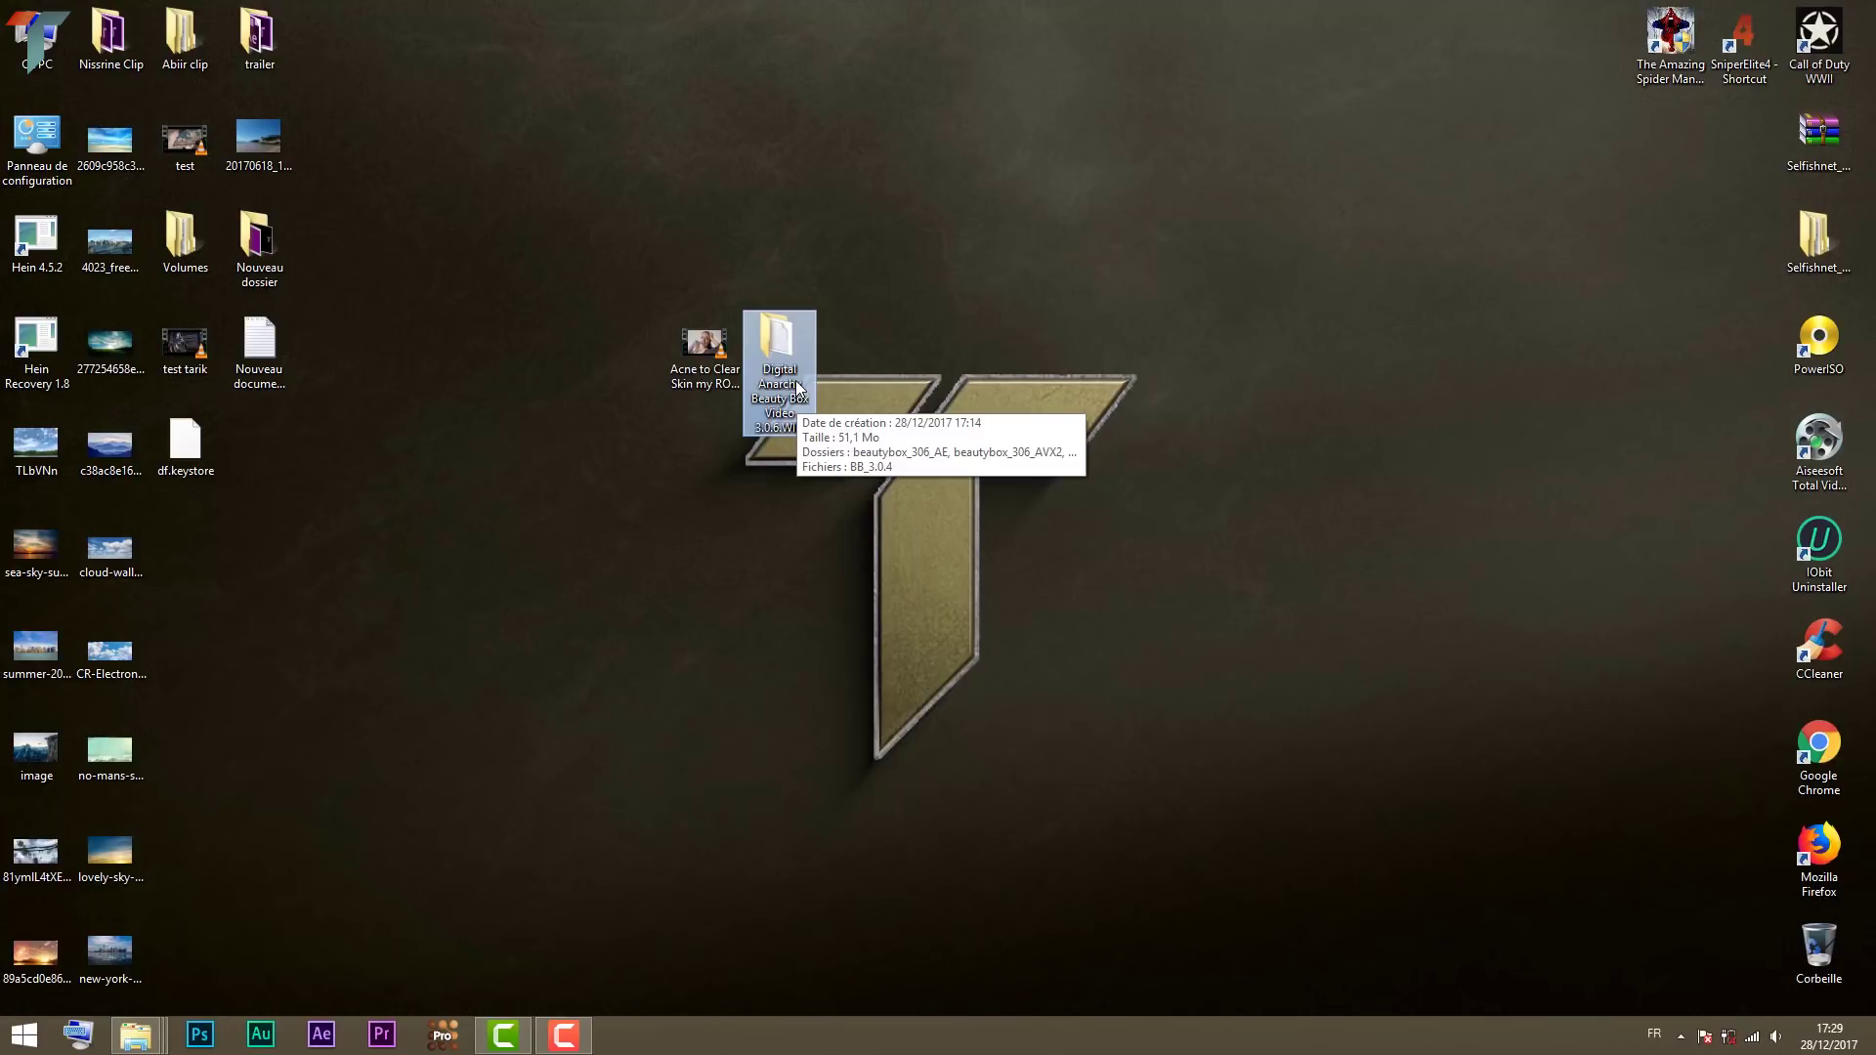
# Step: Open the Beauty Box download folder and then its beautybox_306_AE subfolder
pyautogui.doubleClick(799, 387)
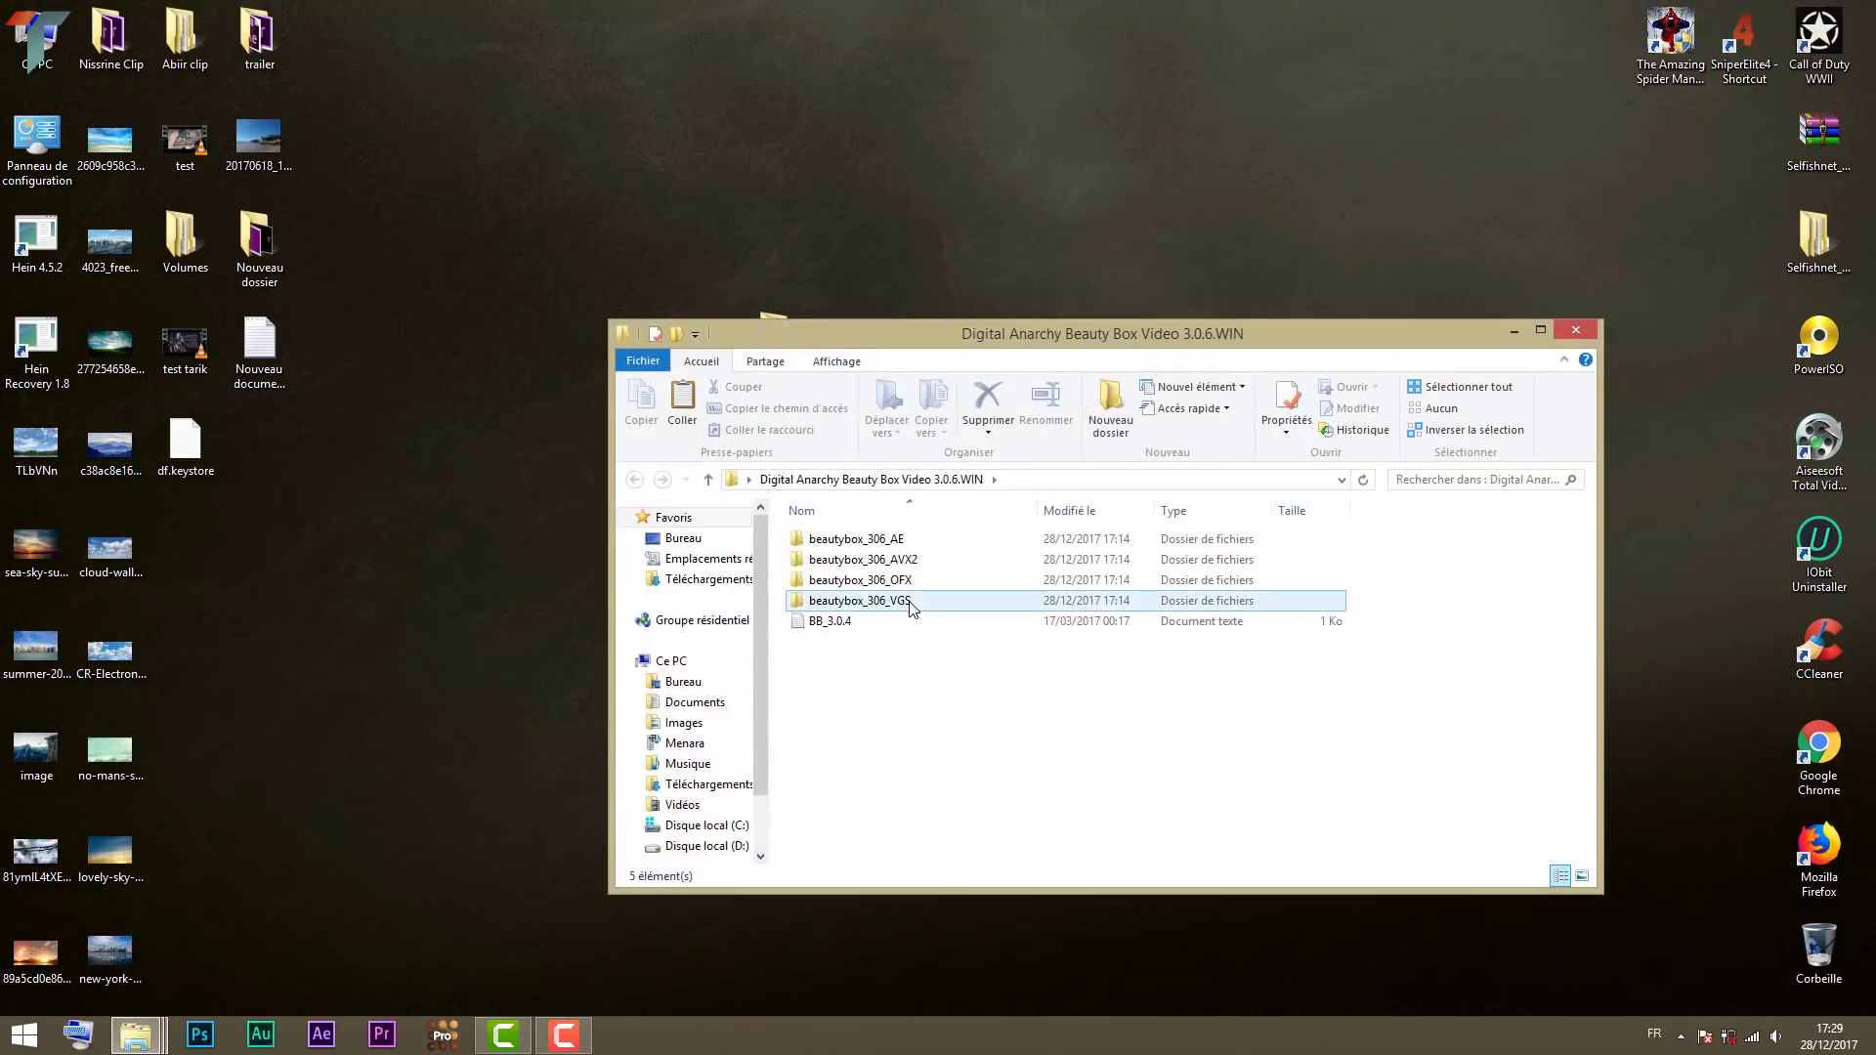
pyautogui.click(910, 605)
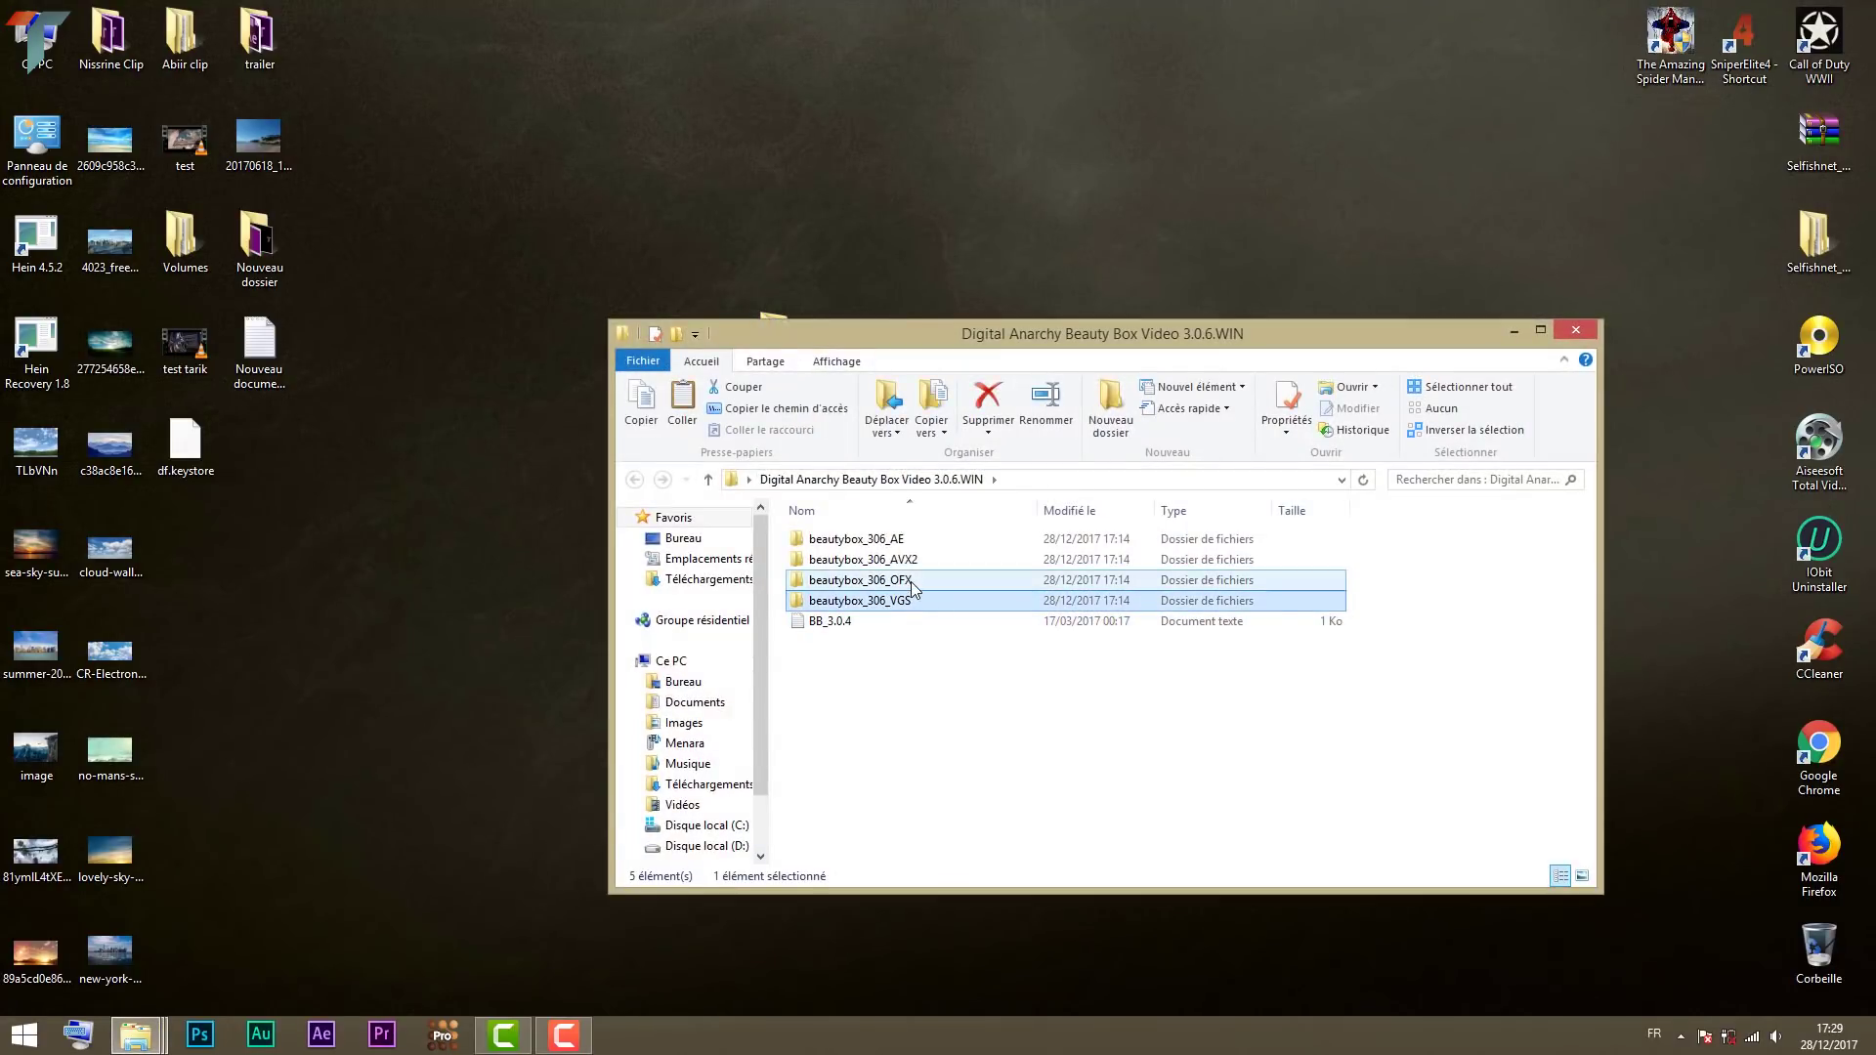
pyautogui.click(910, 582)
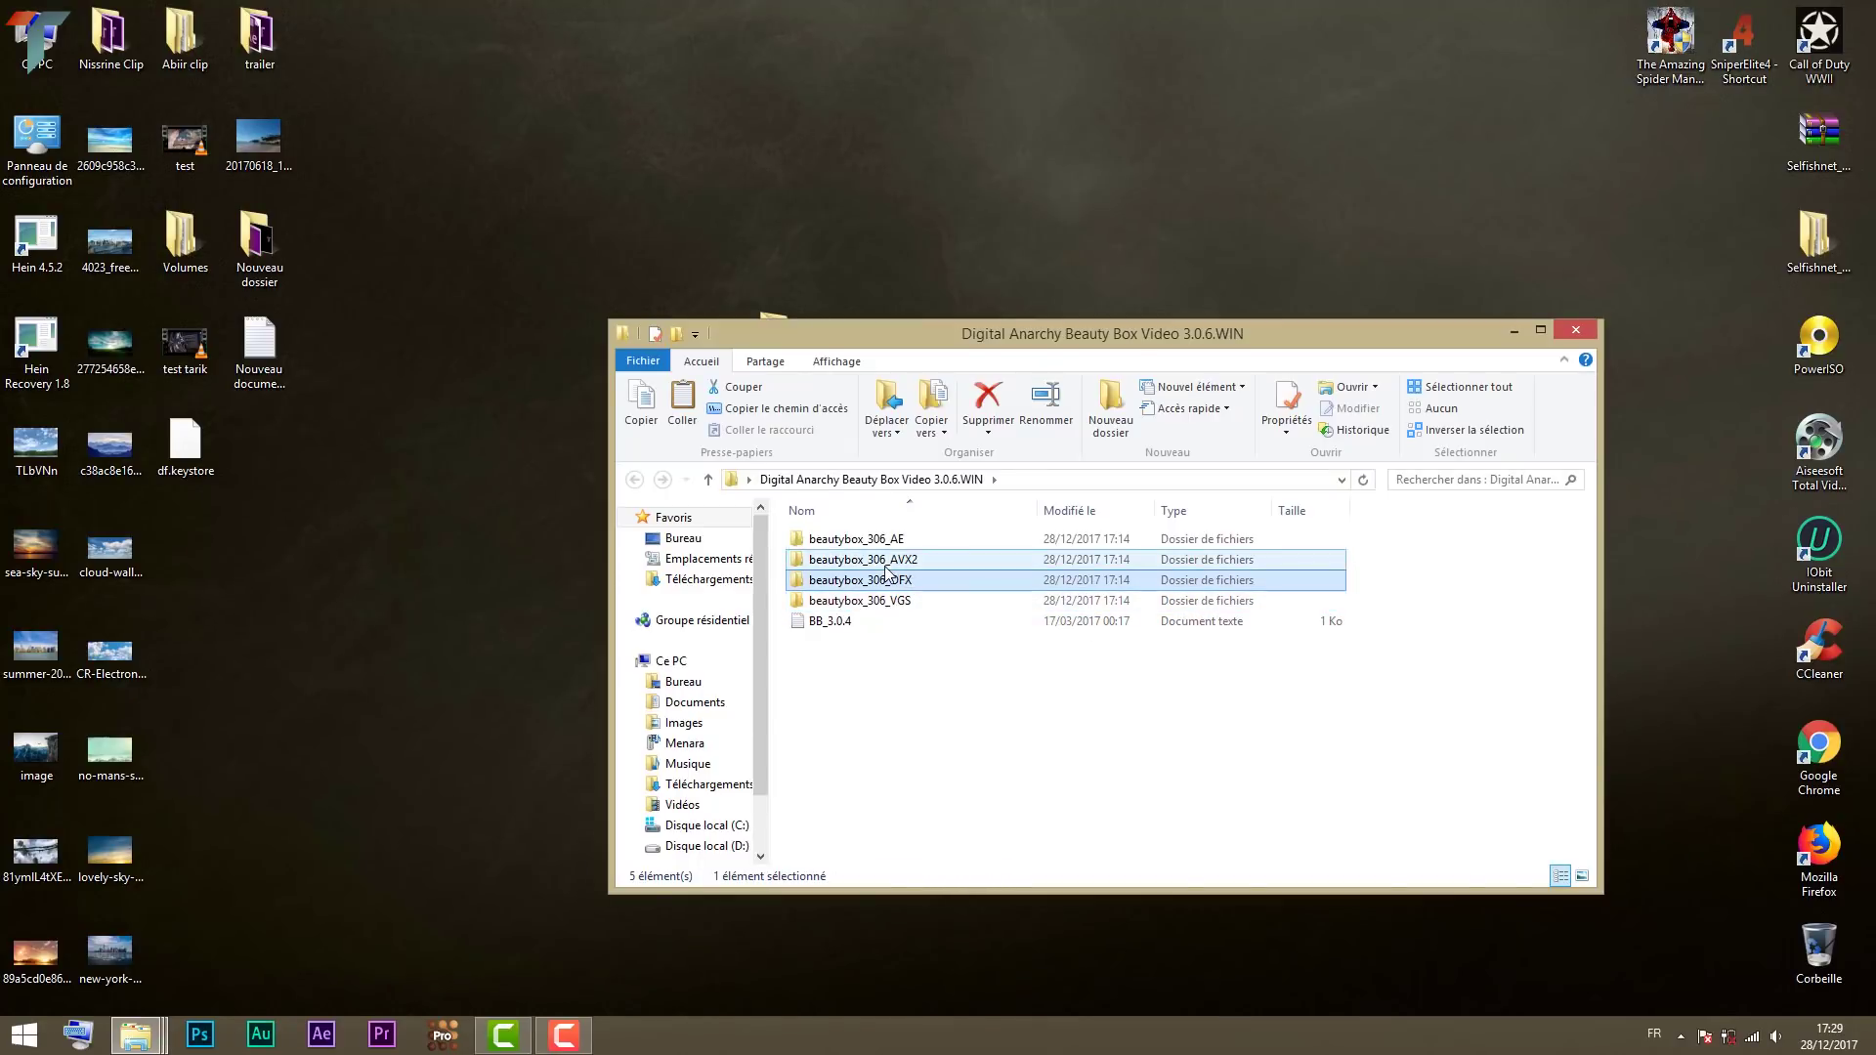
pyautogui.click(905, 564)
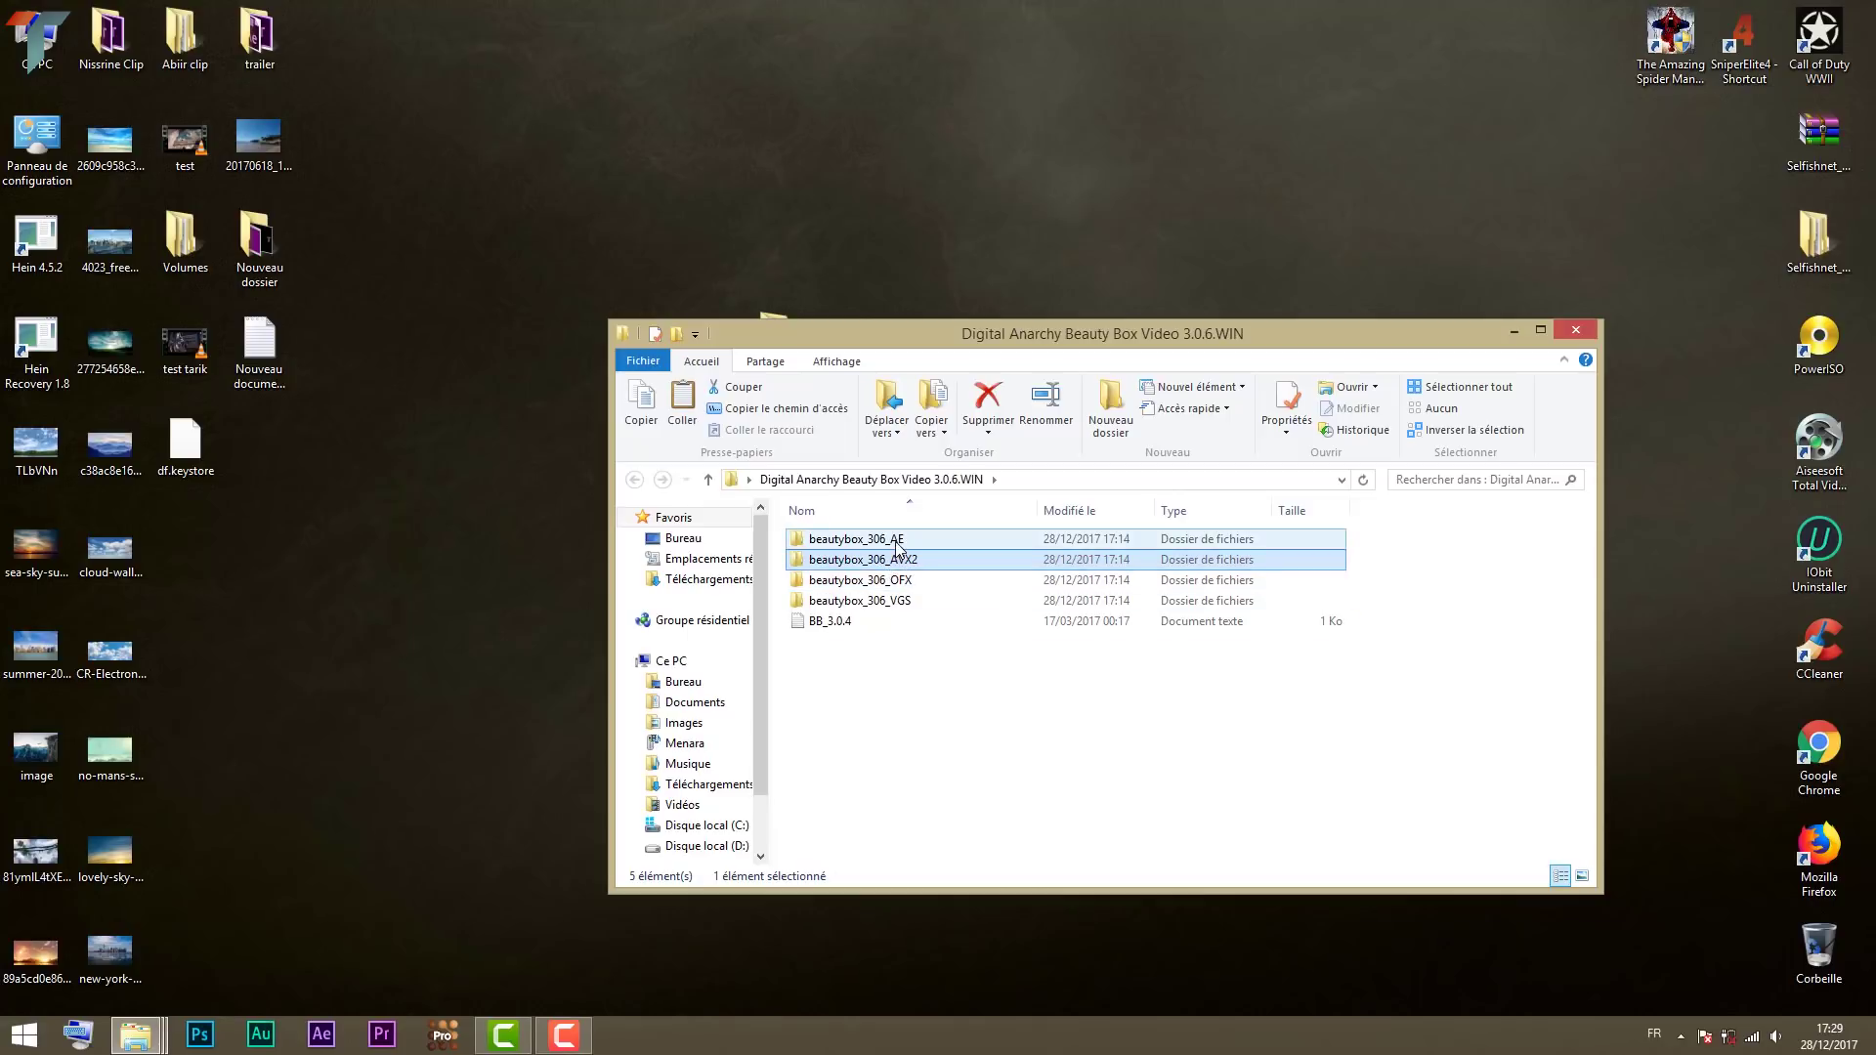
pyautogui.click(876, 543)
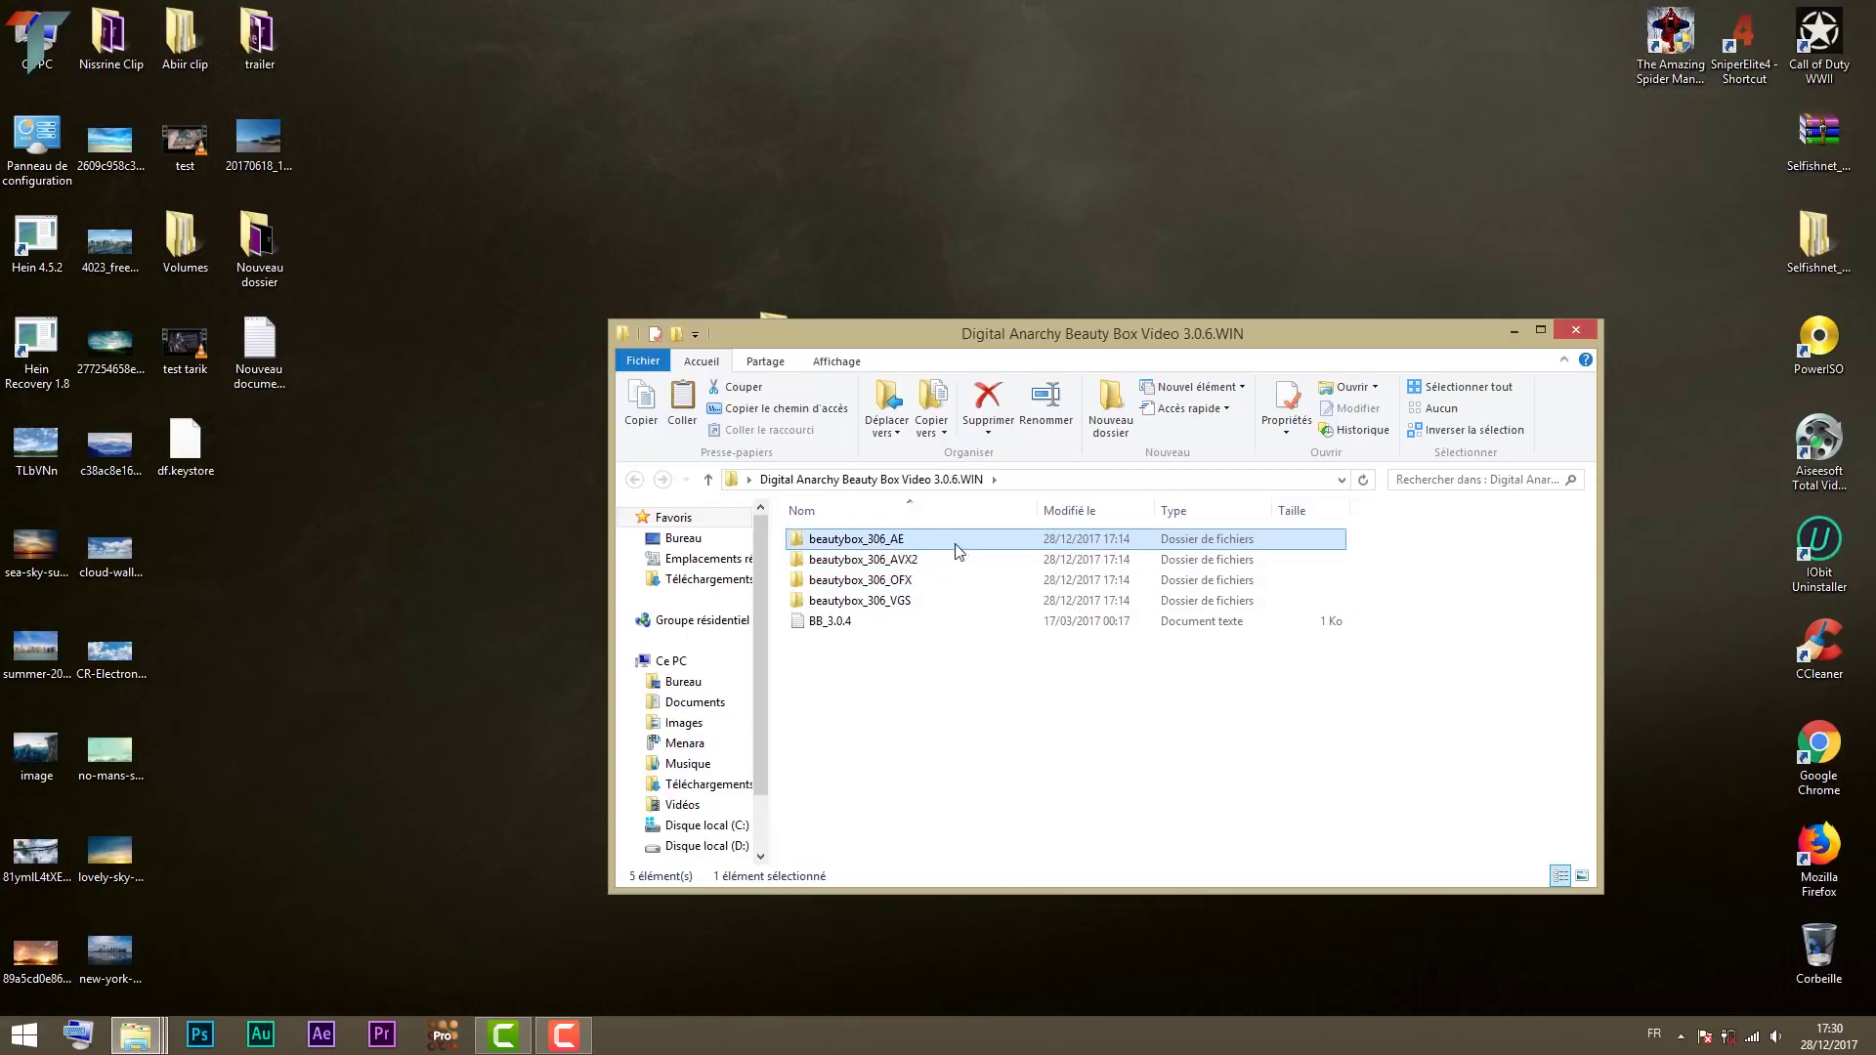
pyautogui.doubleClick(899, 543)
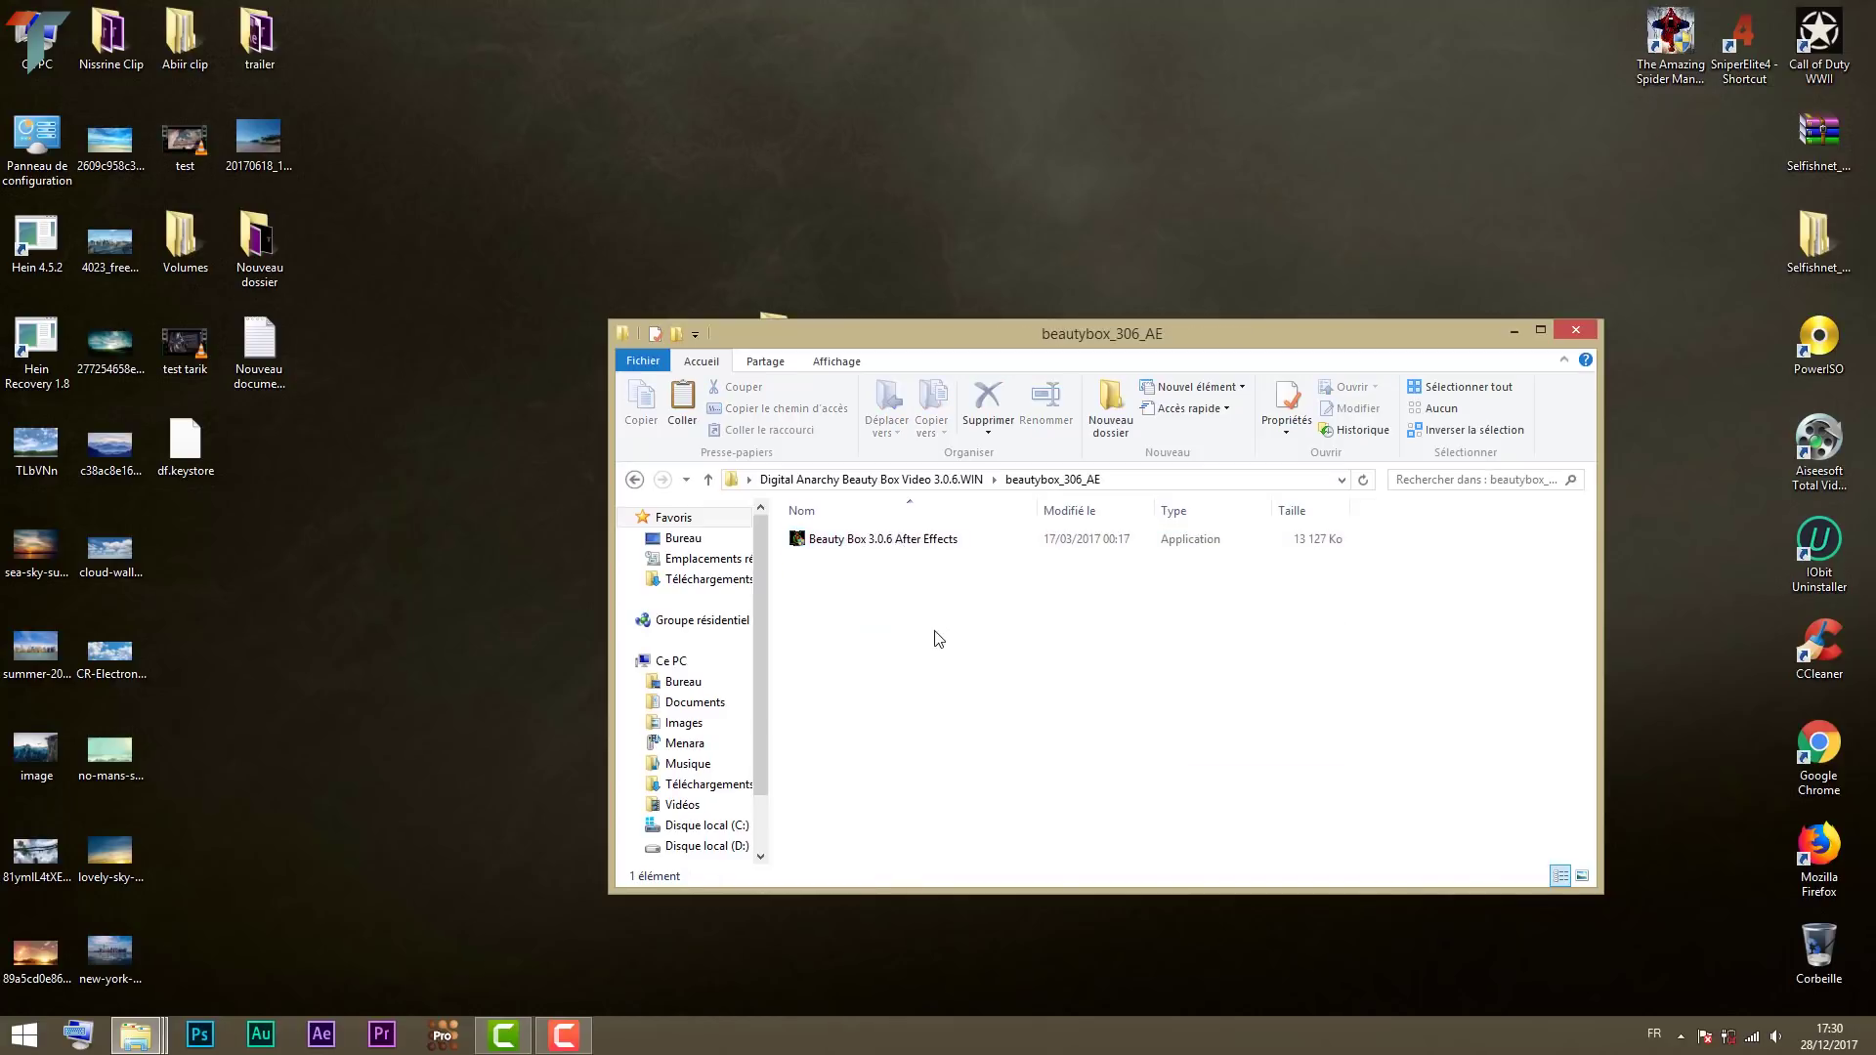
# Step: Launch the Beauty Box 3.0.6 After Effects installer and accept its license agreement
pyautogui.doubleClick(877, 540)
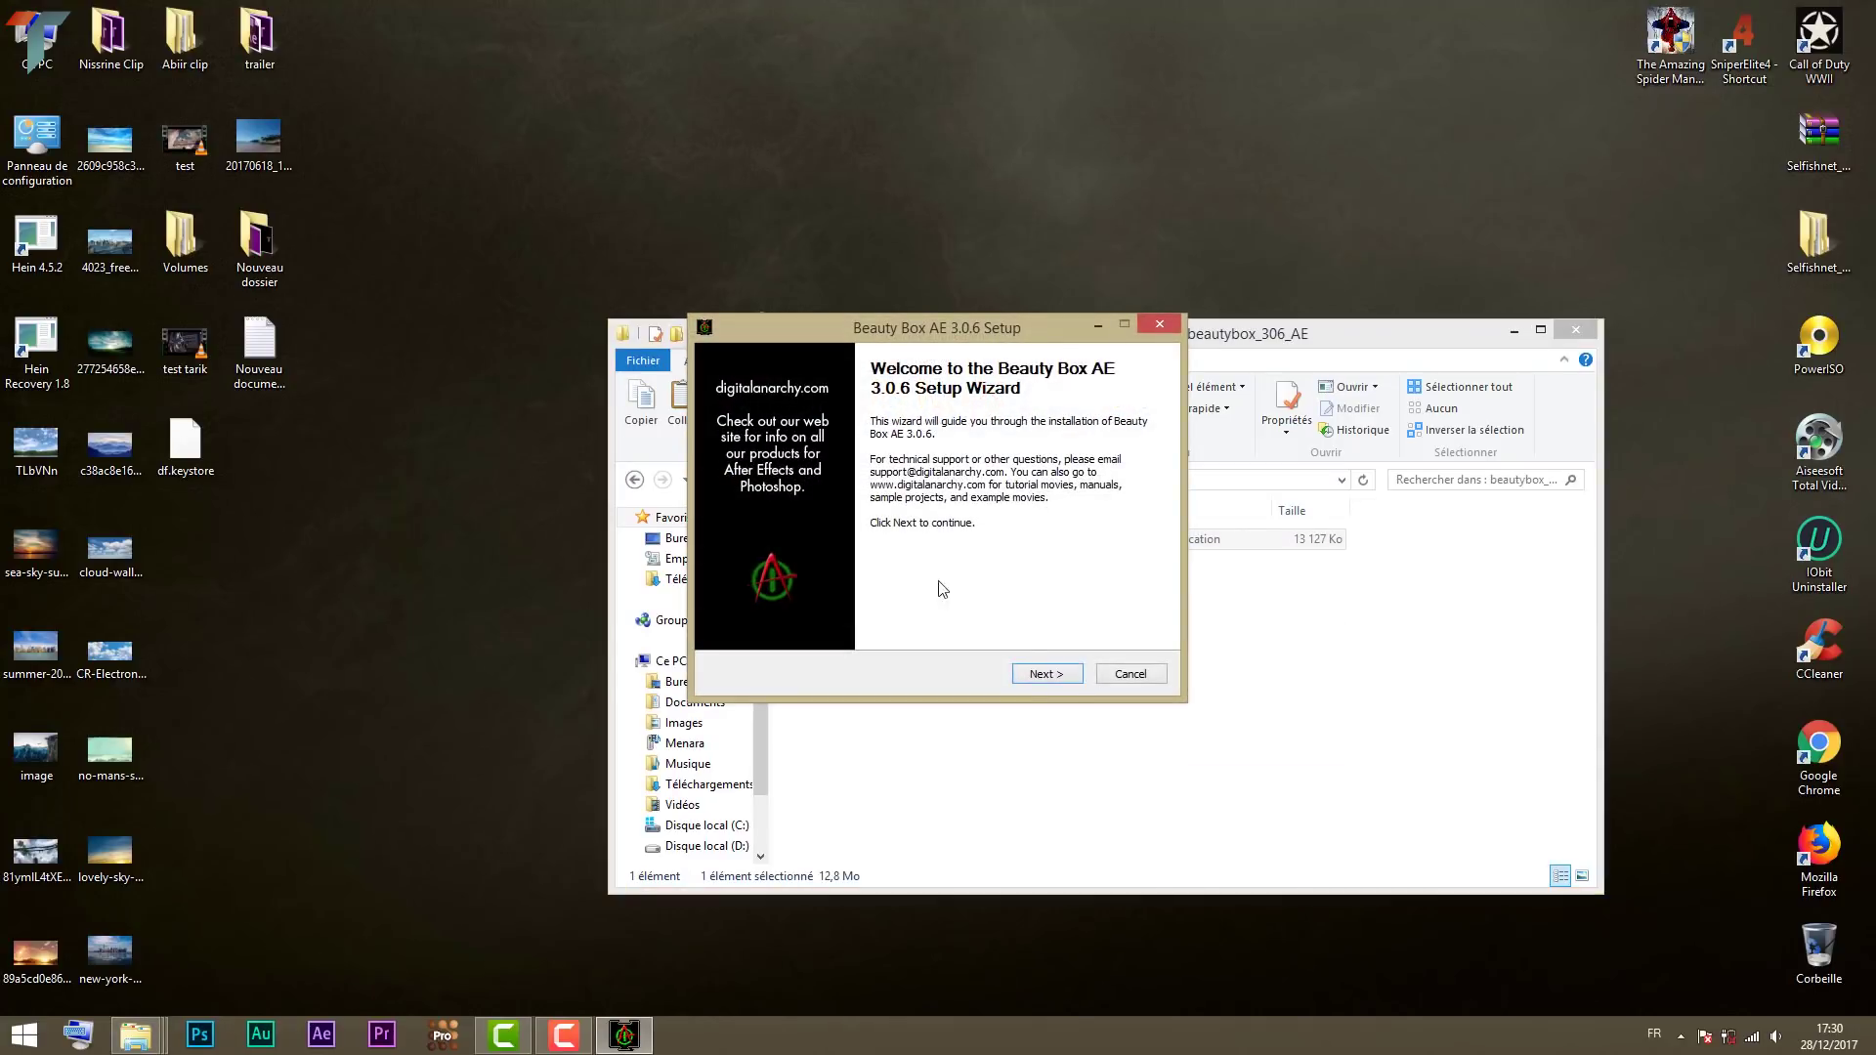
pyautogui.click(1046, 674)
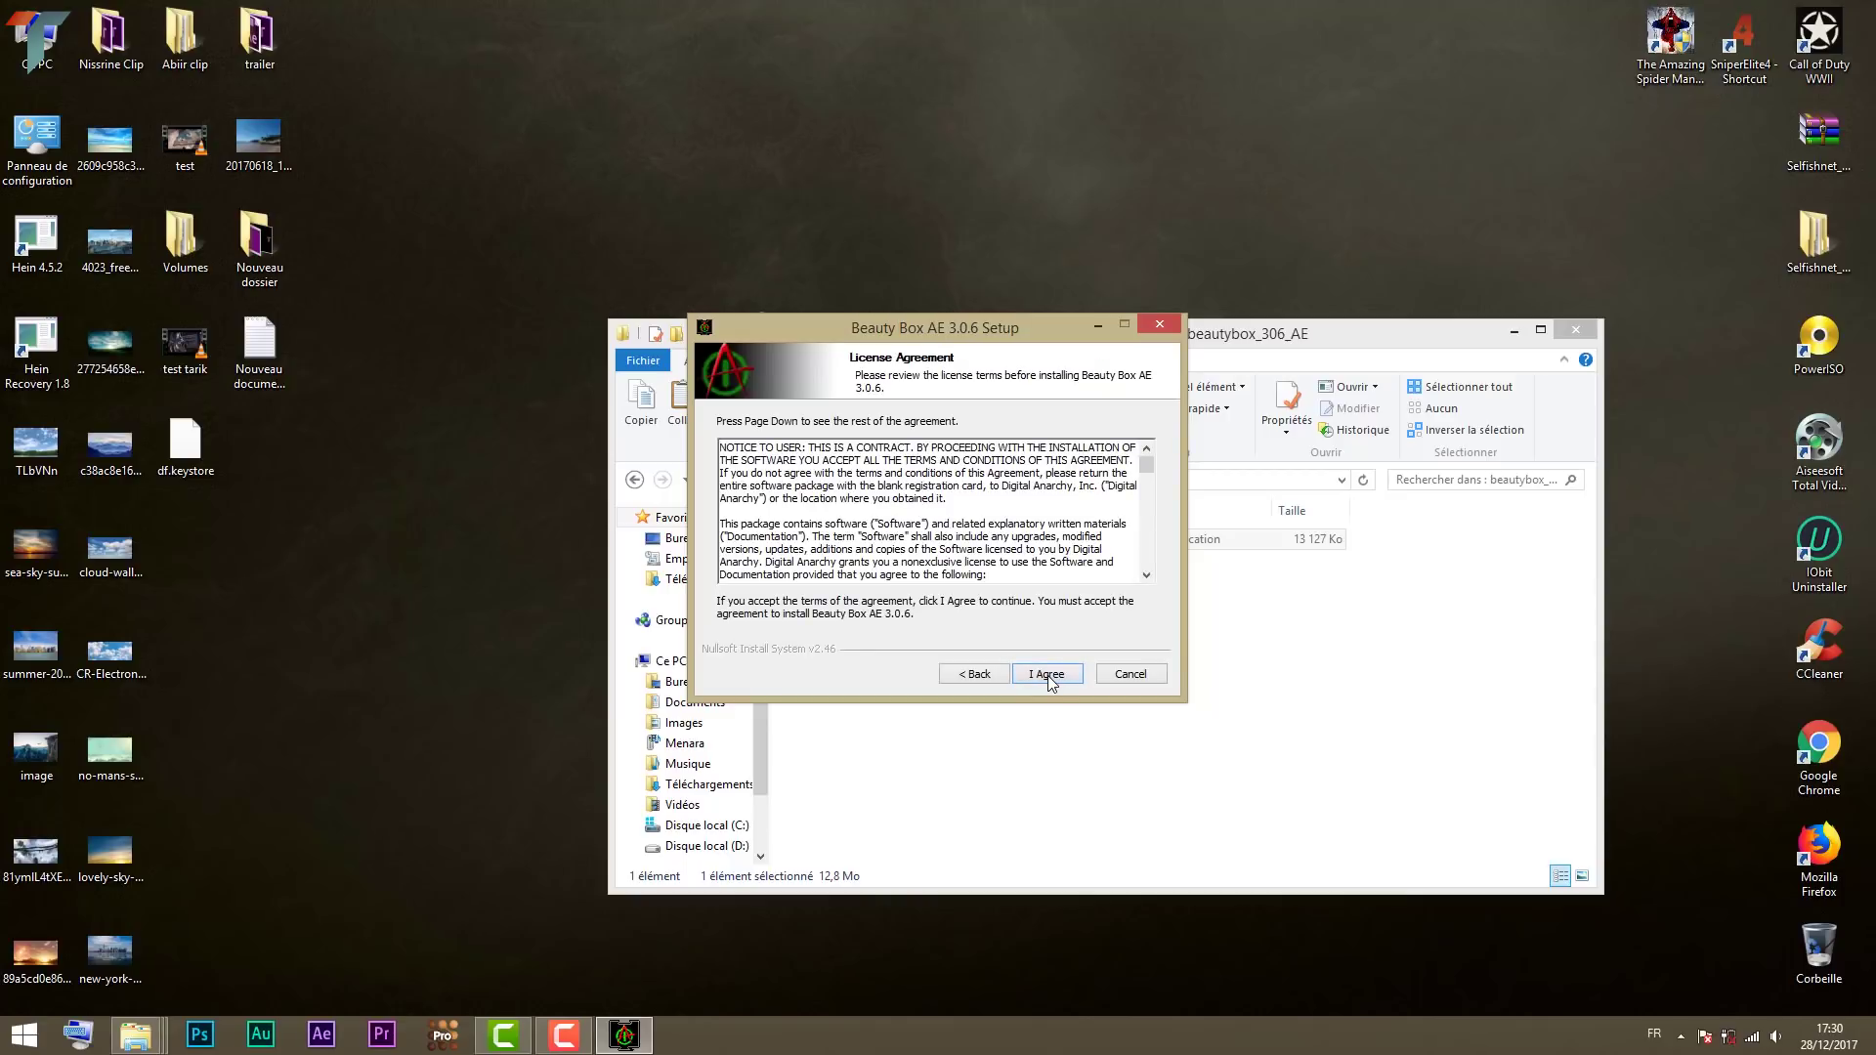
pyautogui.click(1045, 675)
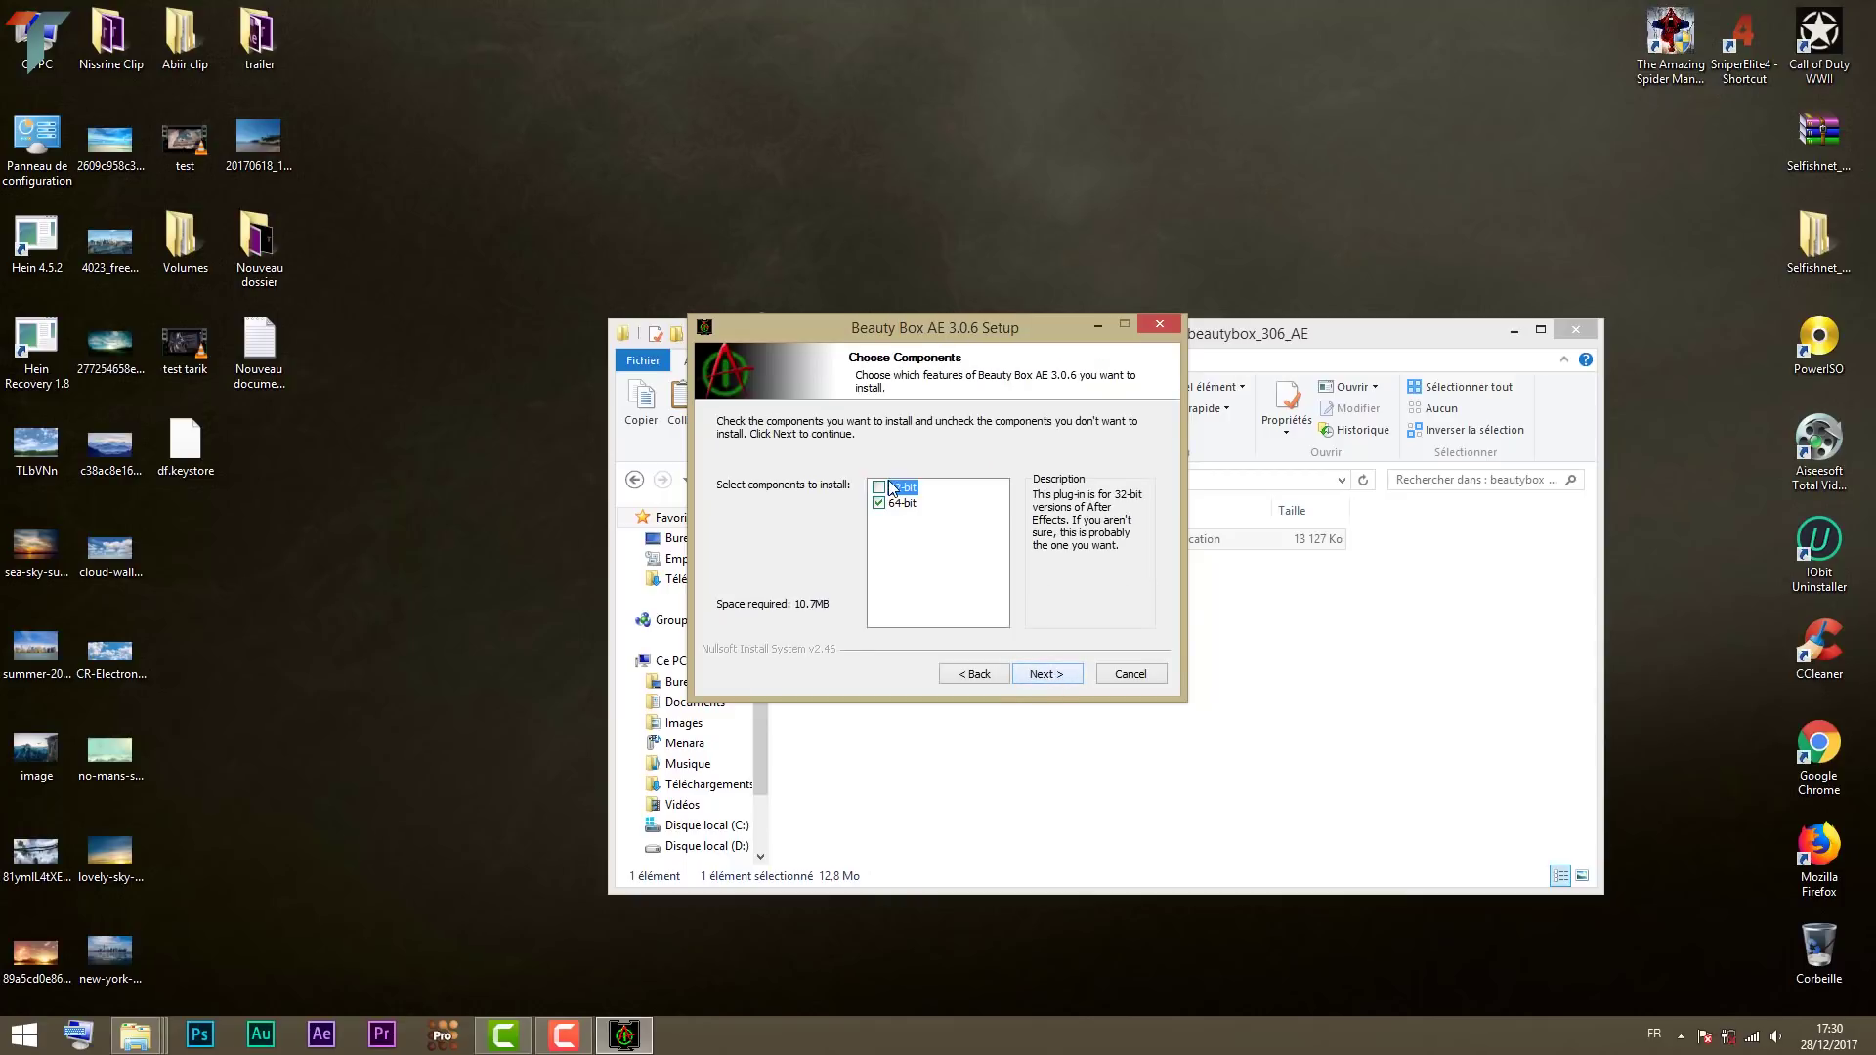
pyautogui.moveTo(885, 494)
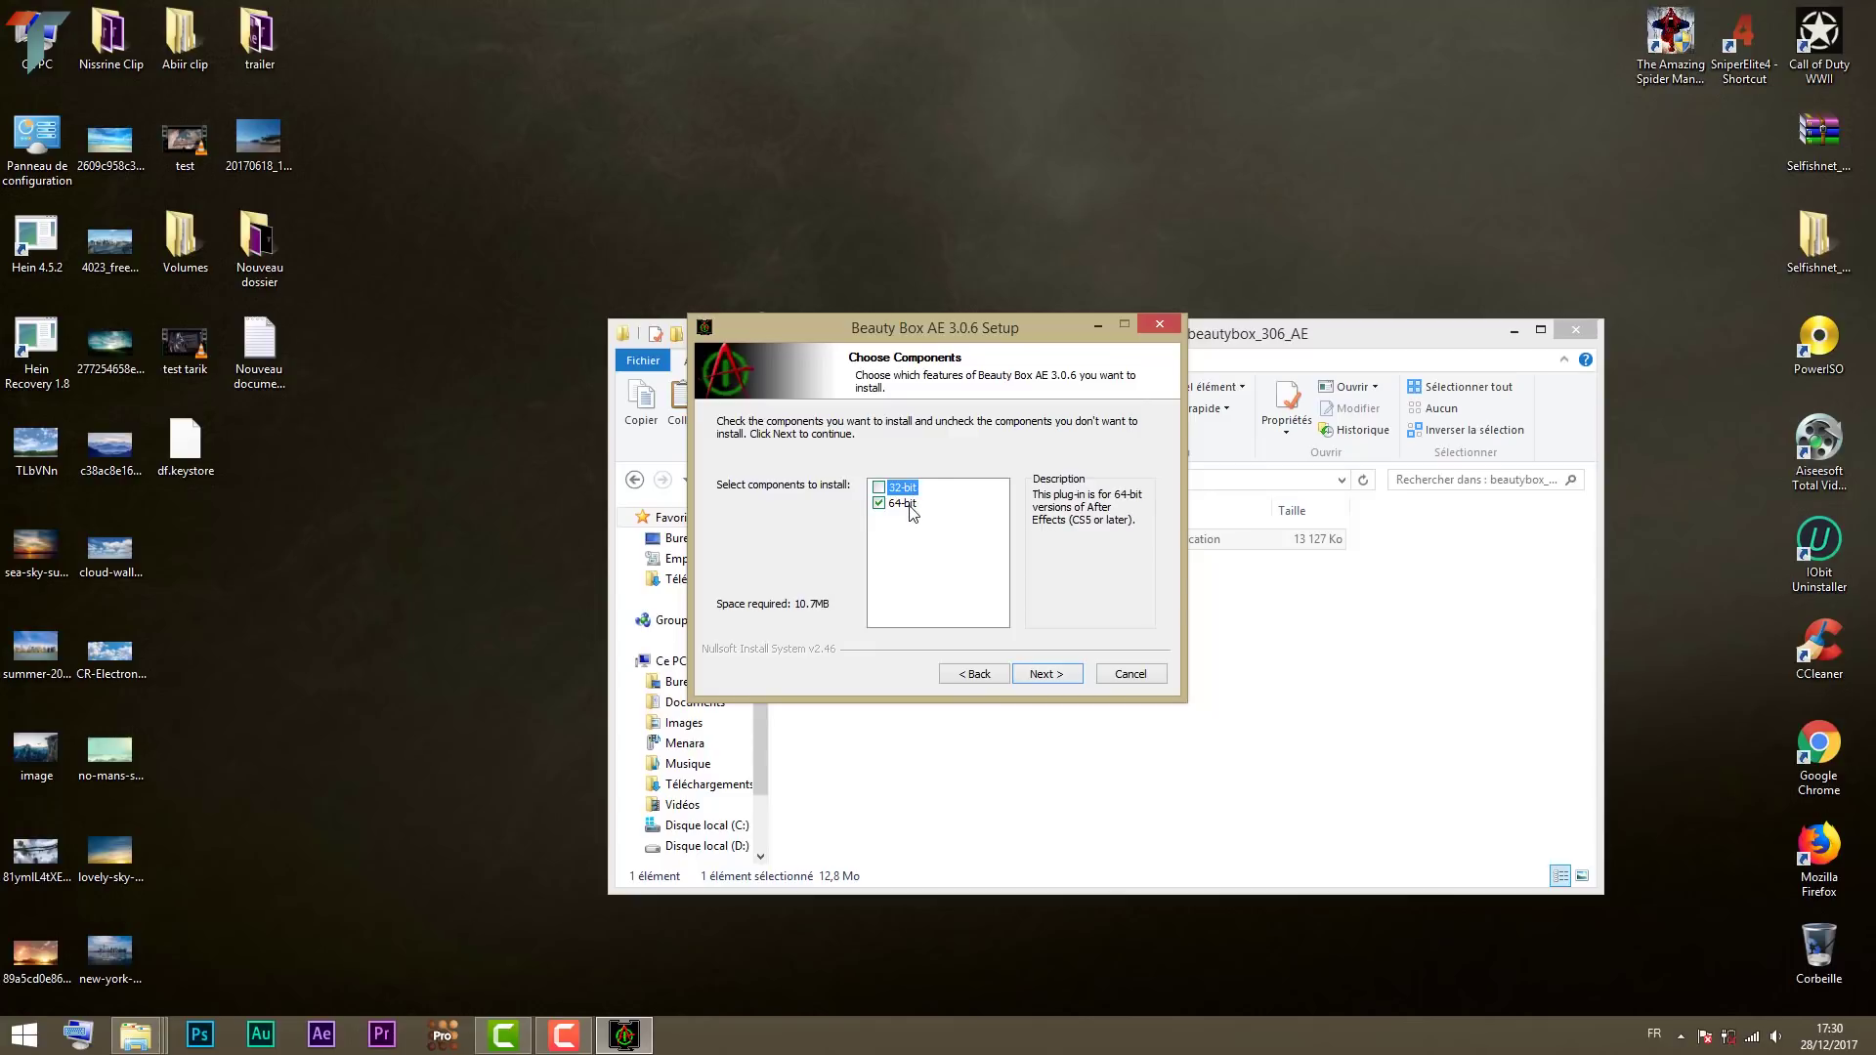
pyautogui.rightClick(39, 44)
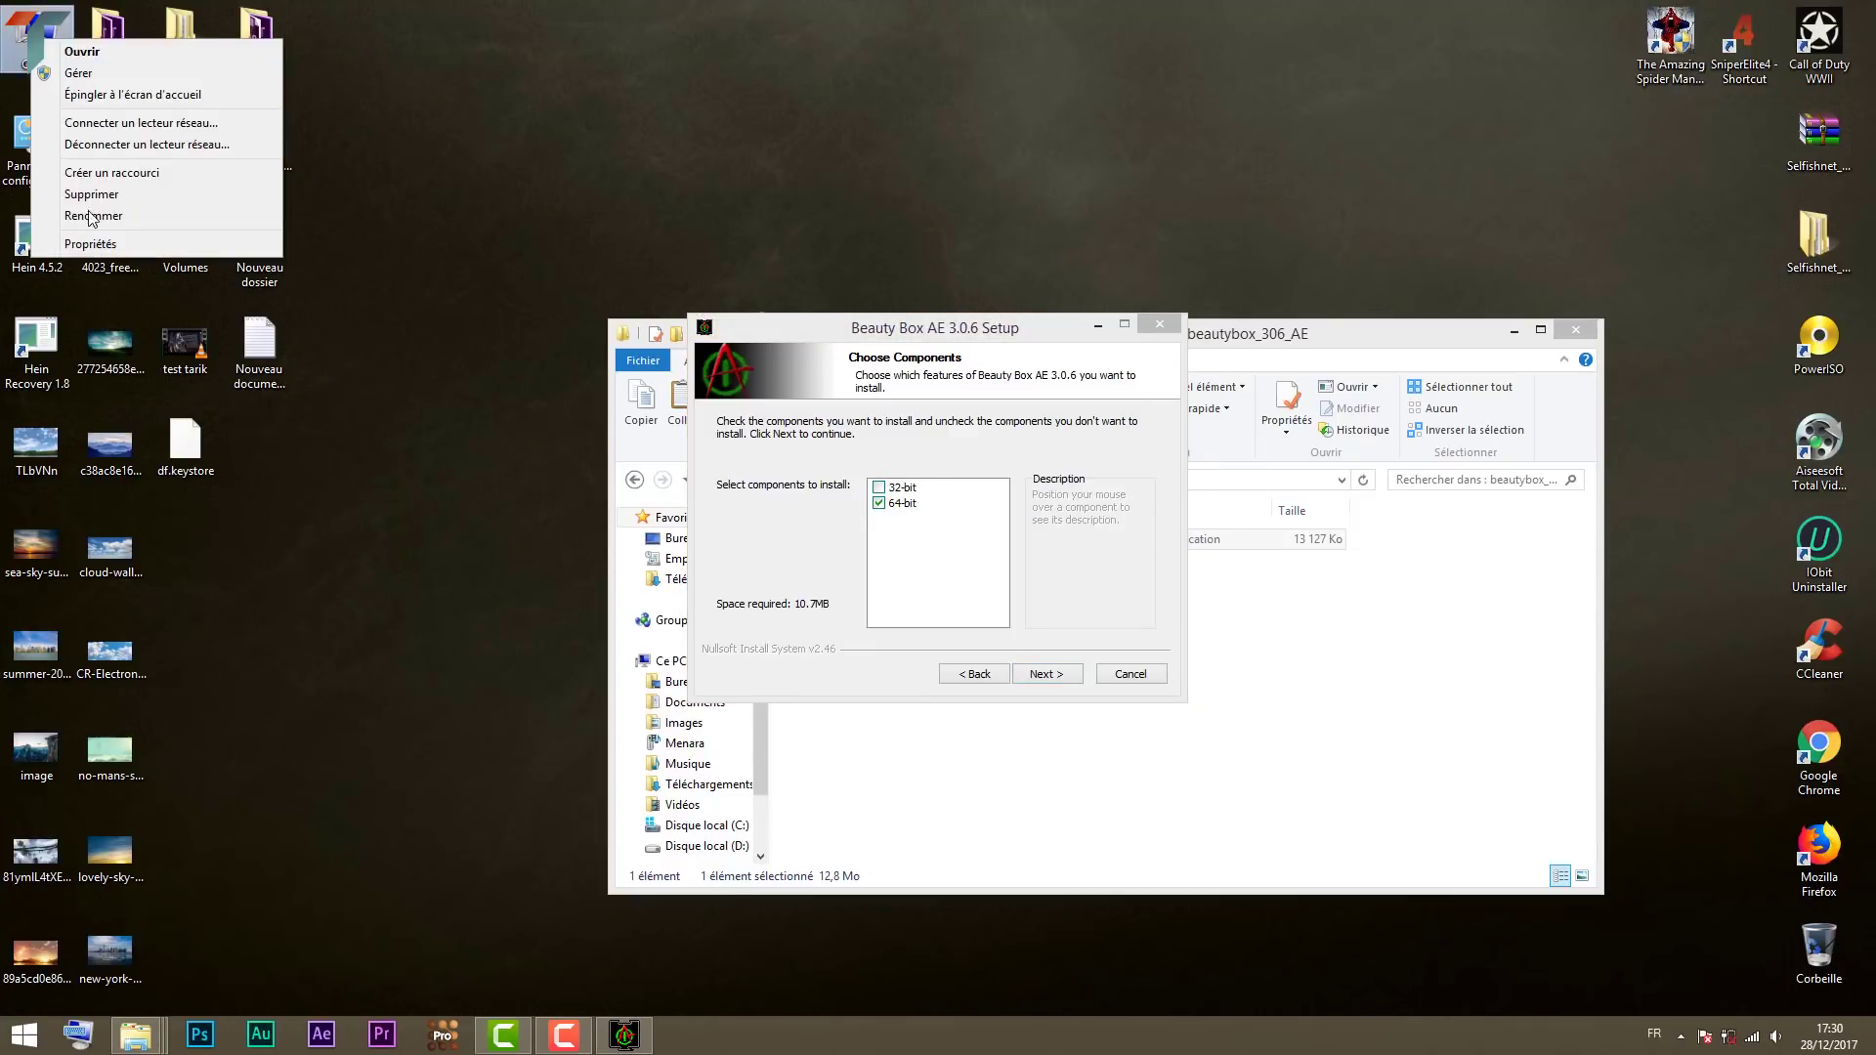
# Step: Confirm in System properties that Windows 8.1 is 64-bit, then close the window
pyautogui.click(97, 244)
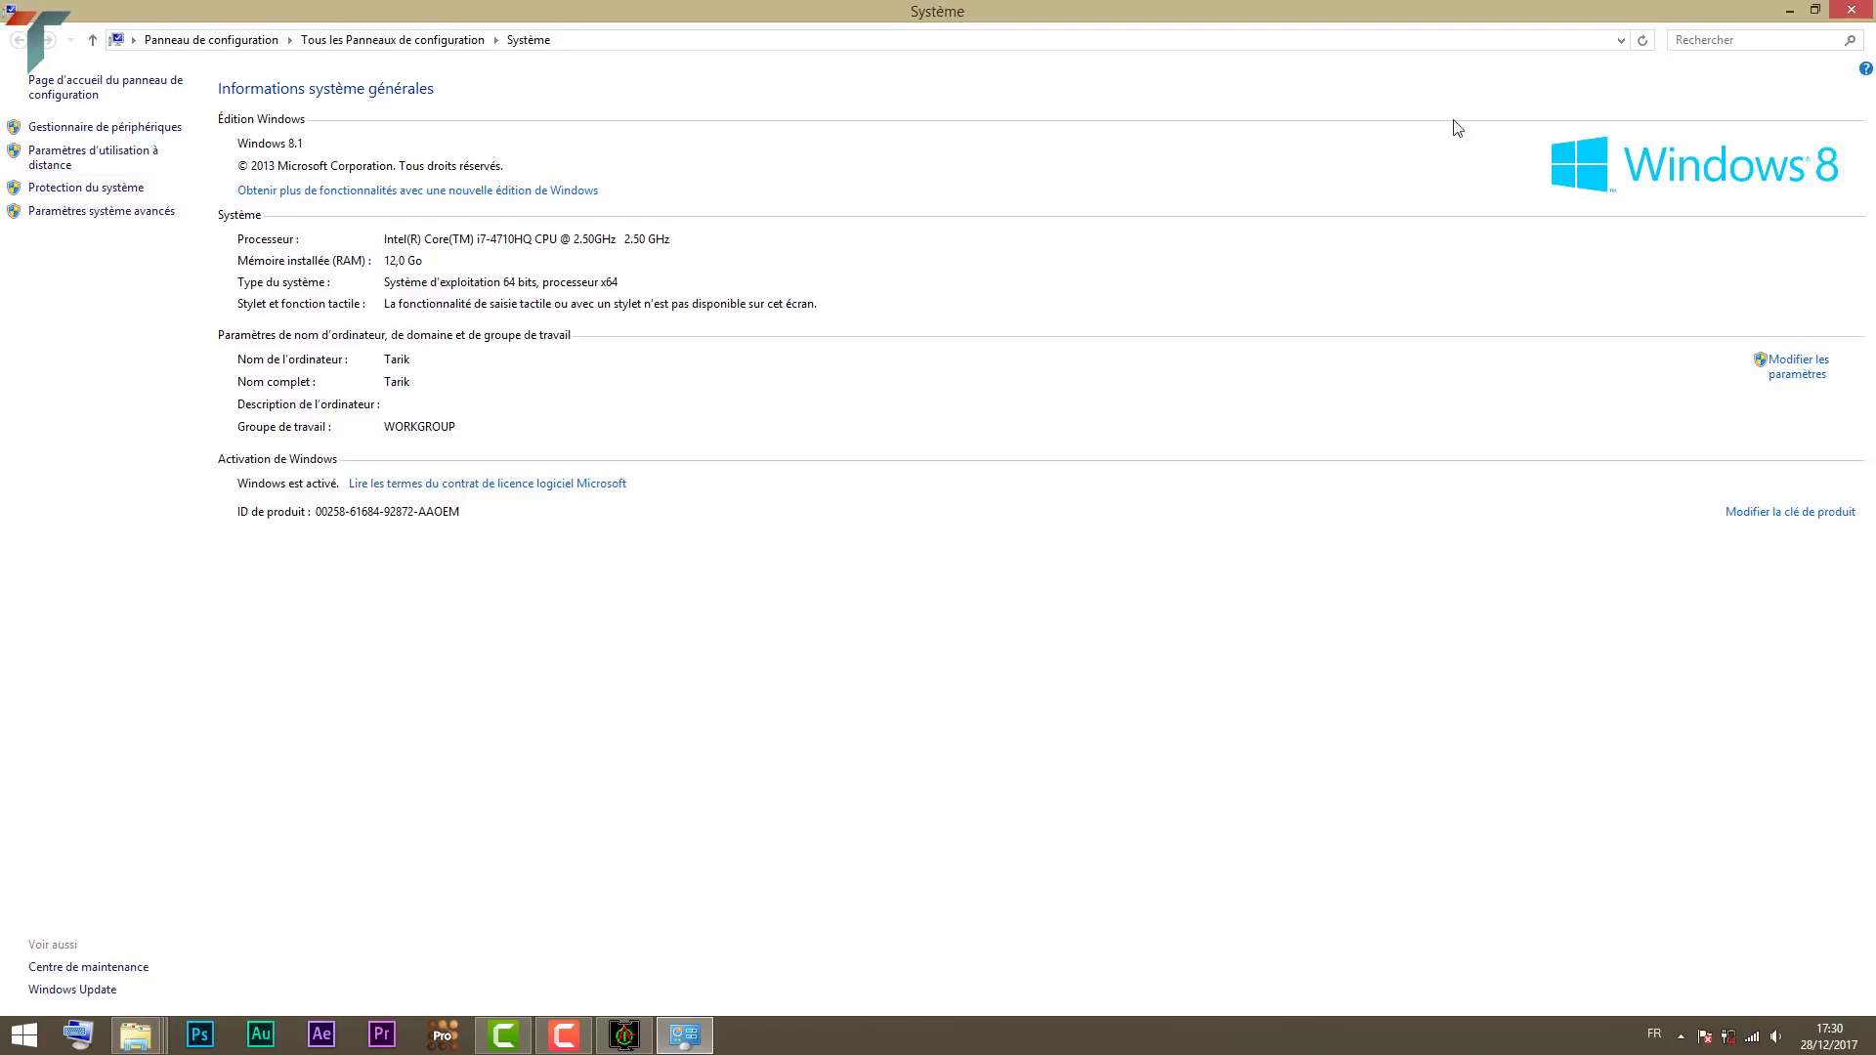
pyautogui.click(1854, 12)
# Step: Install the 64-bit Beauty Box AE plug-in into the default plug-ins folder and finish setup
pyautogui.click(879, 504)
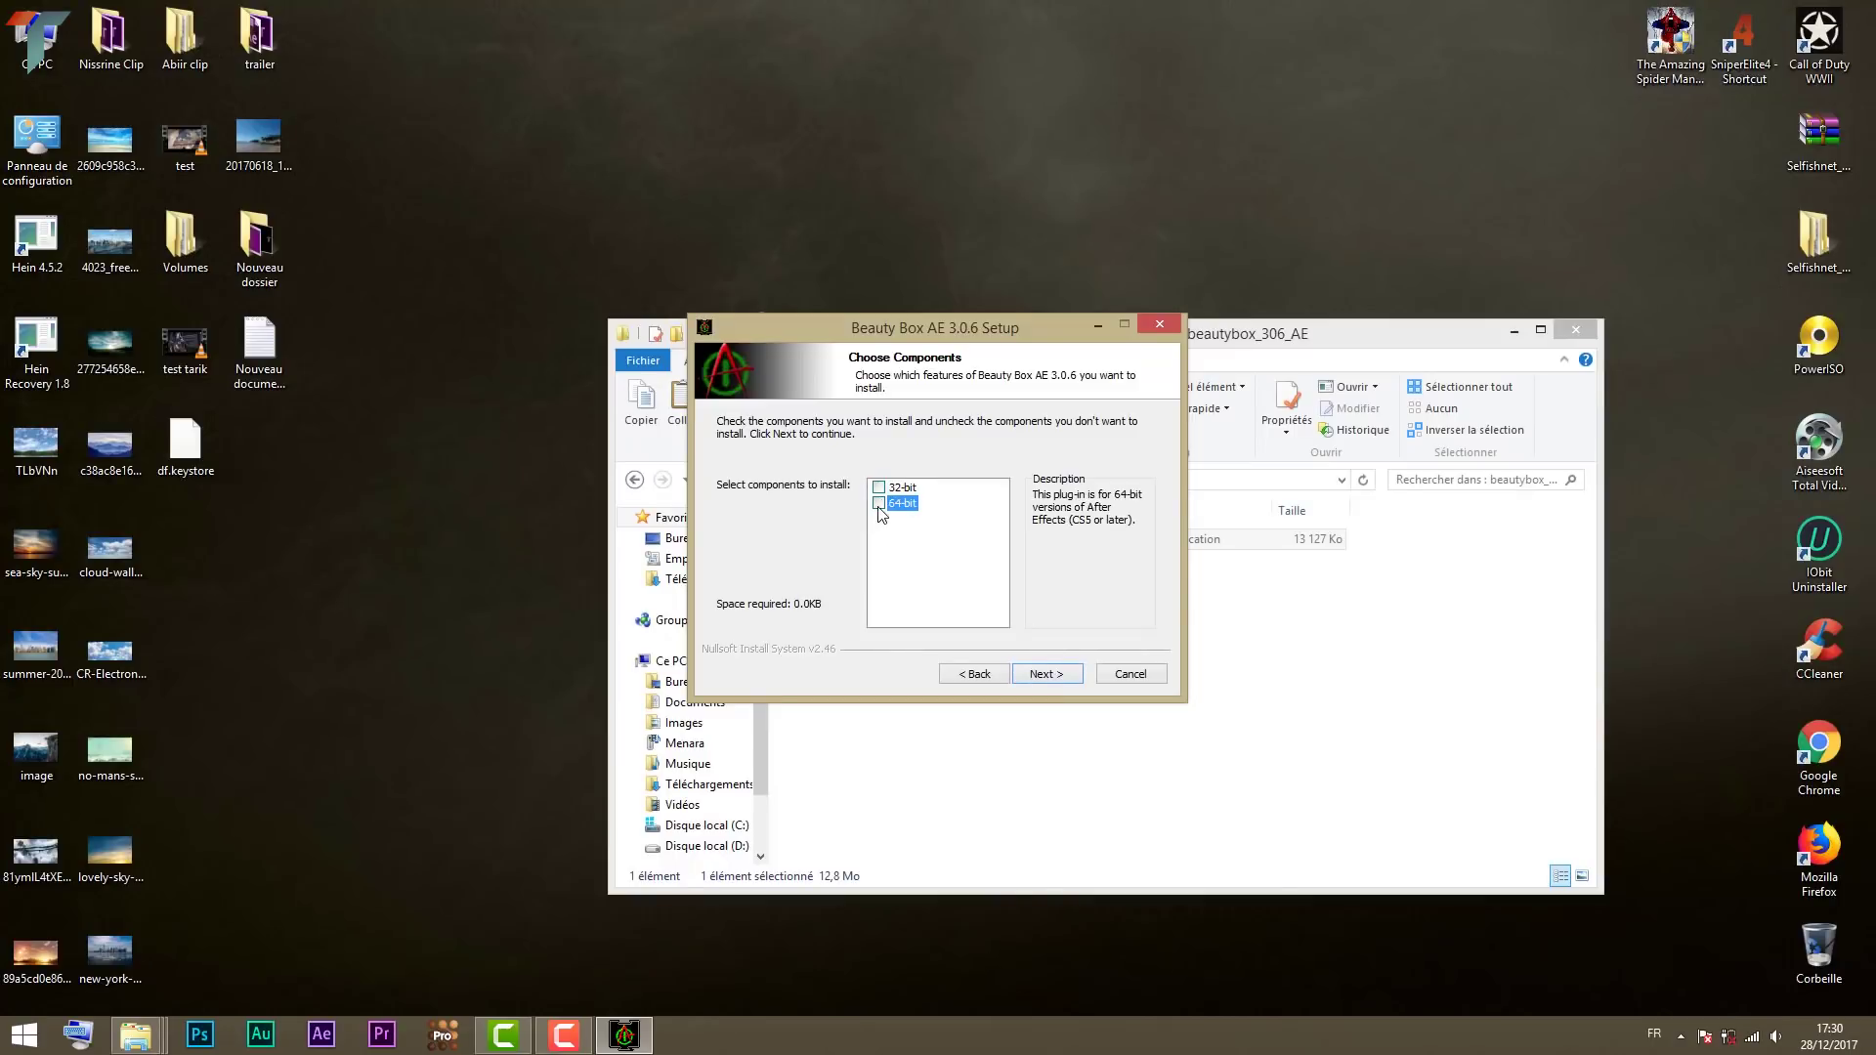
pyautogui.click(1044, 677)
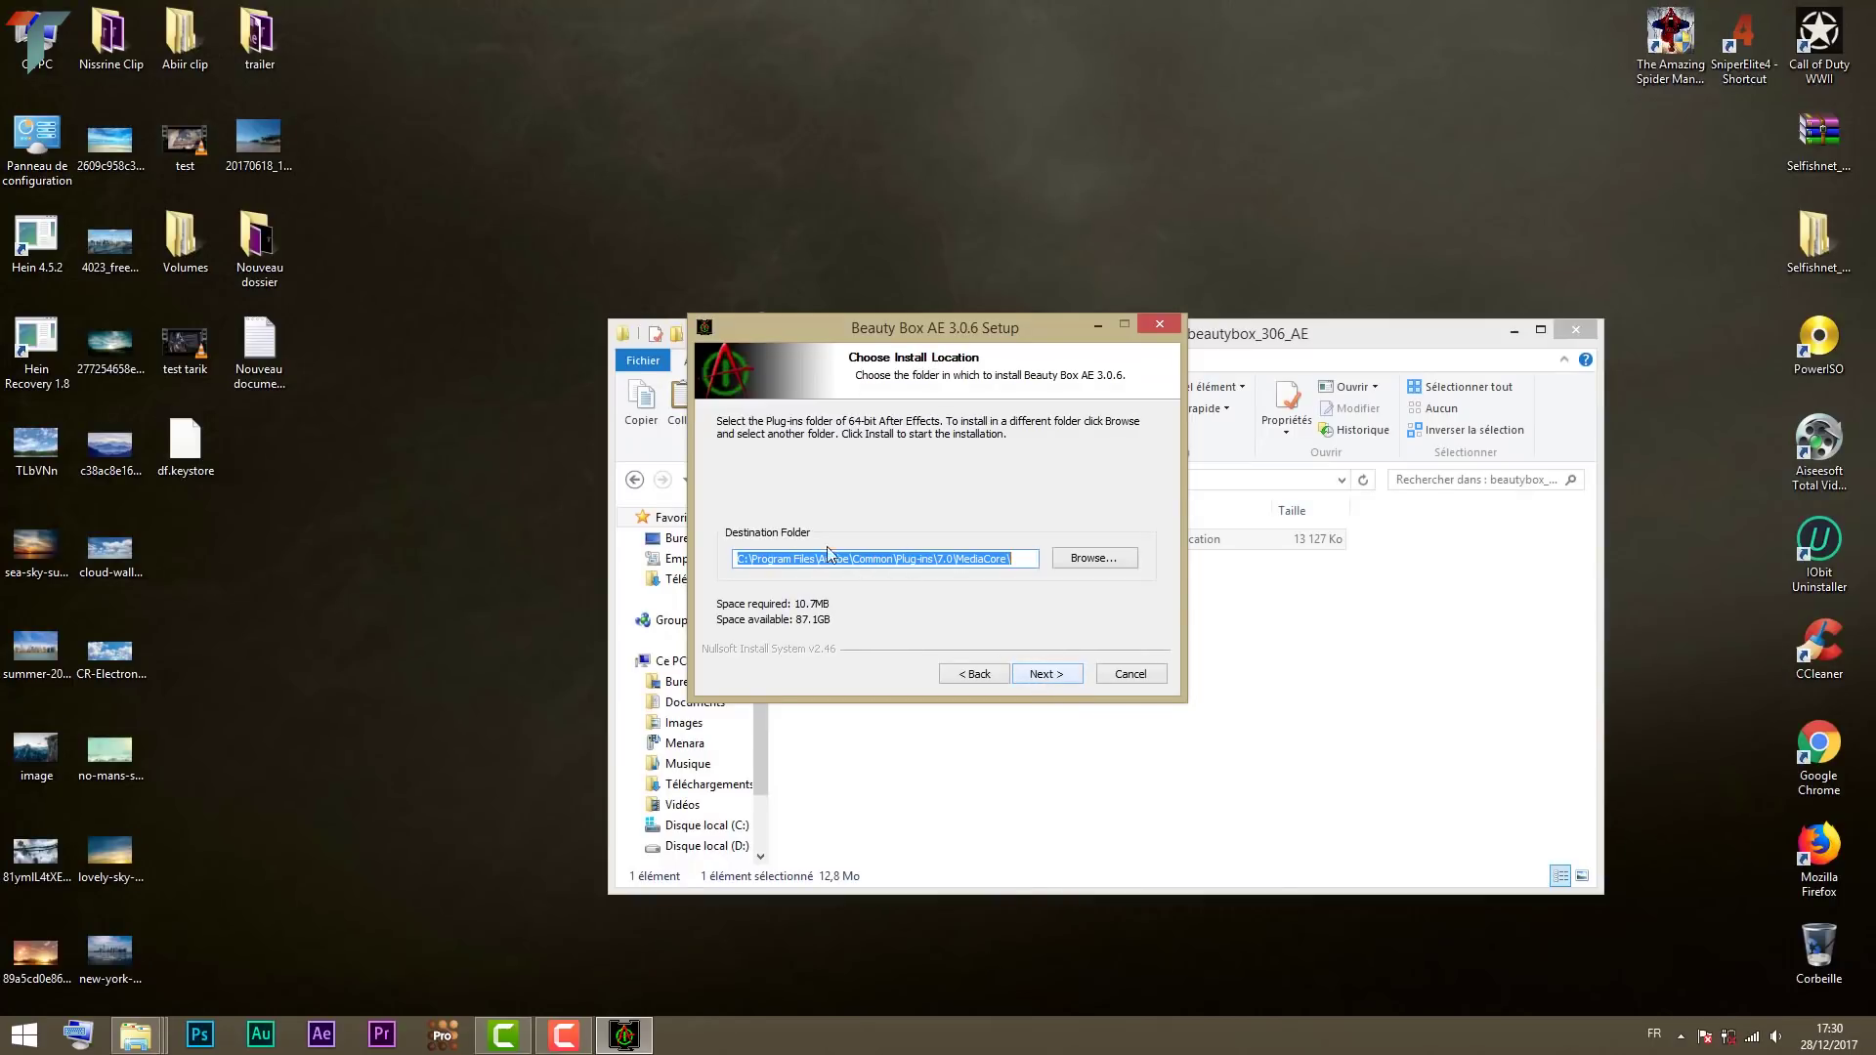
pyautogui.click(1051, 678)
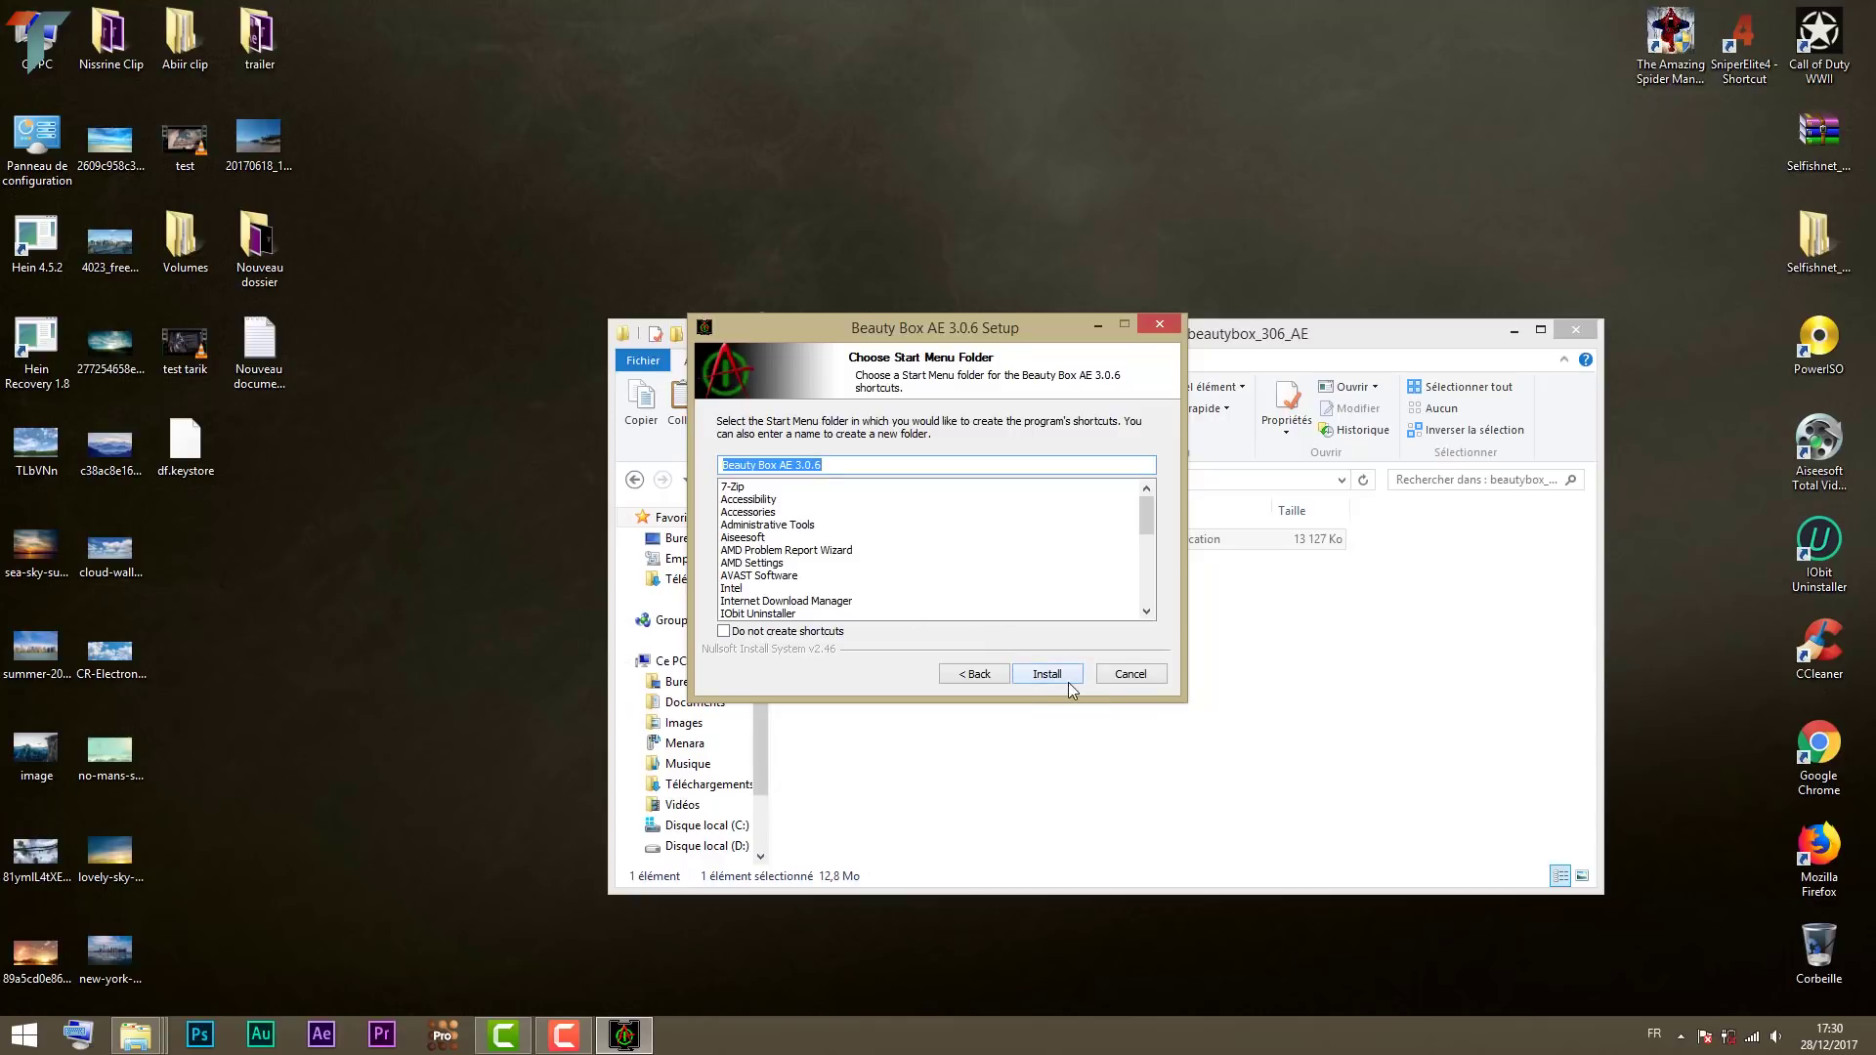
pyautogui.click(1049, 676)
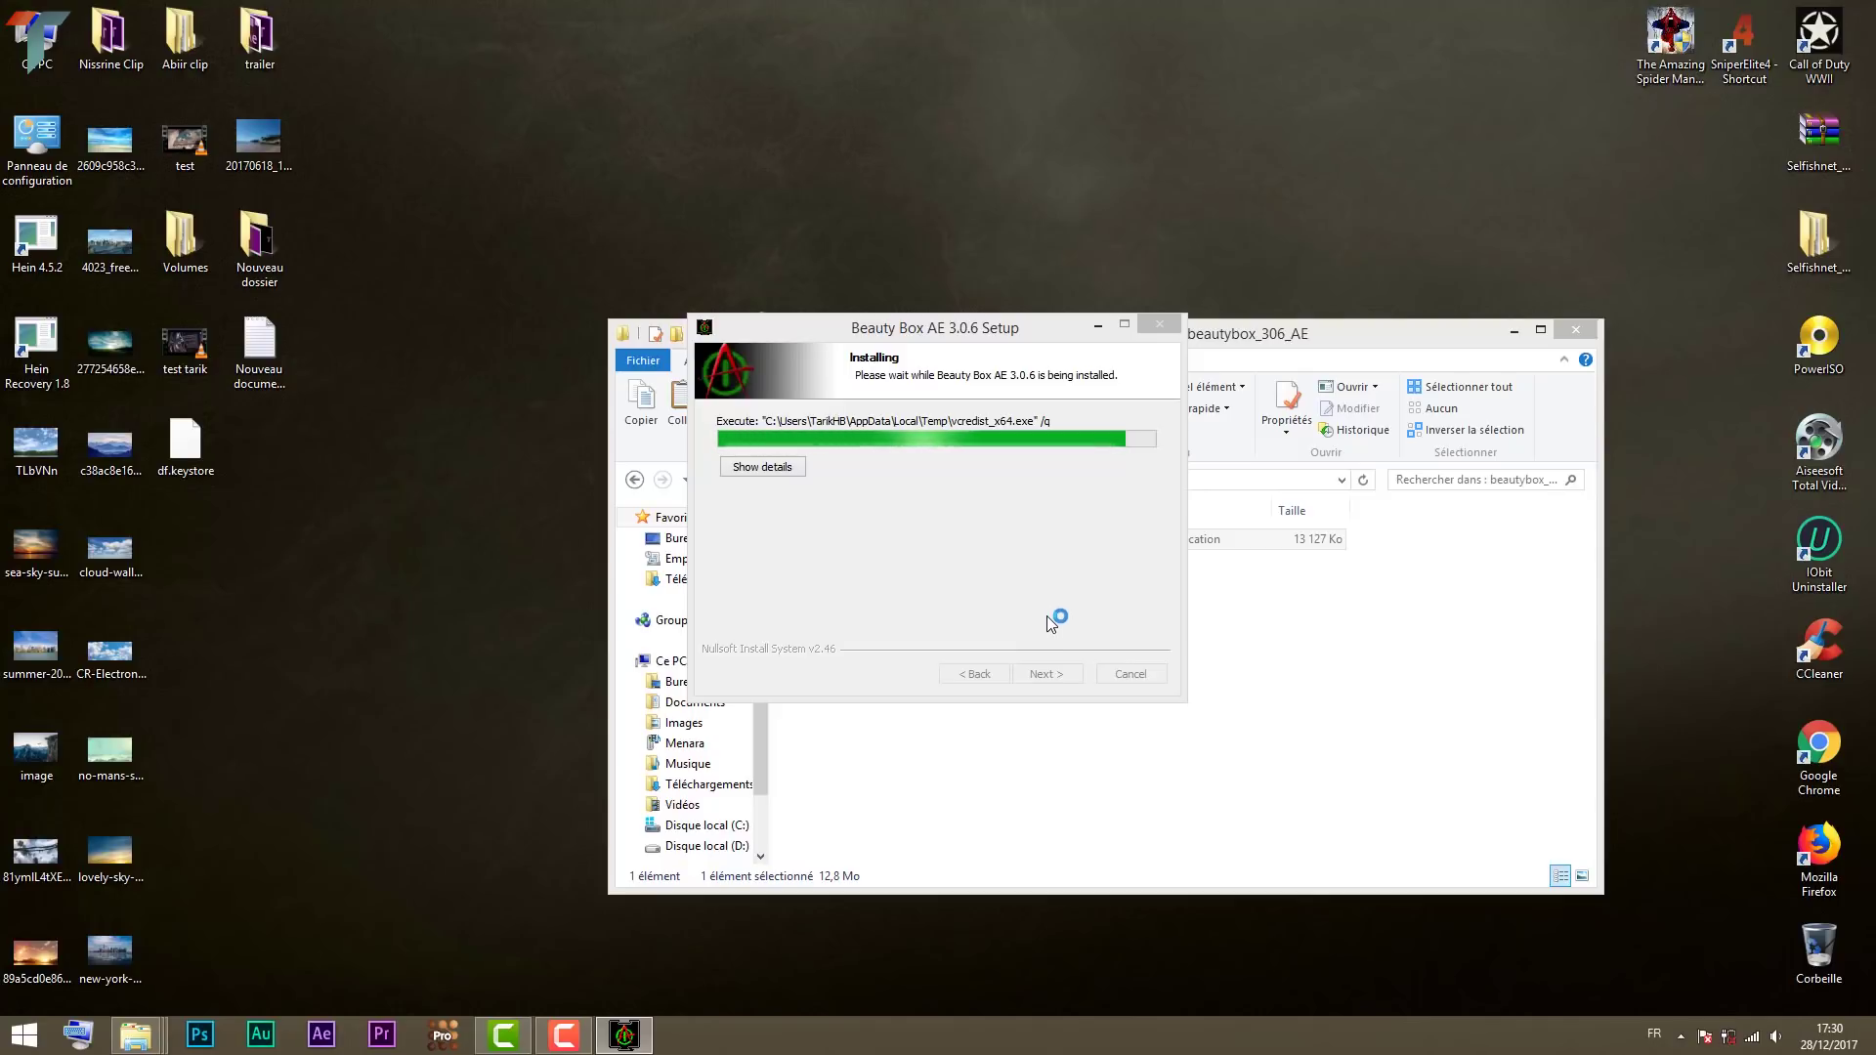
pyautogui.click(1059, 676)
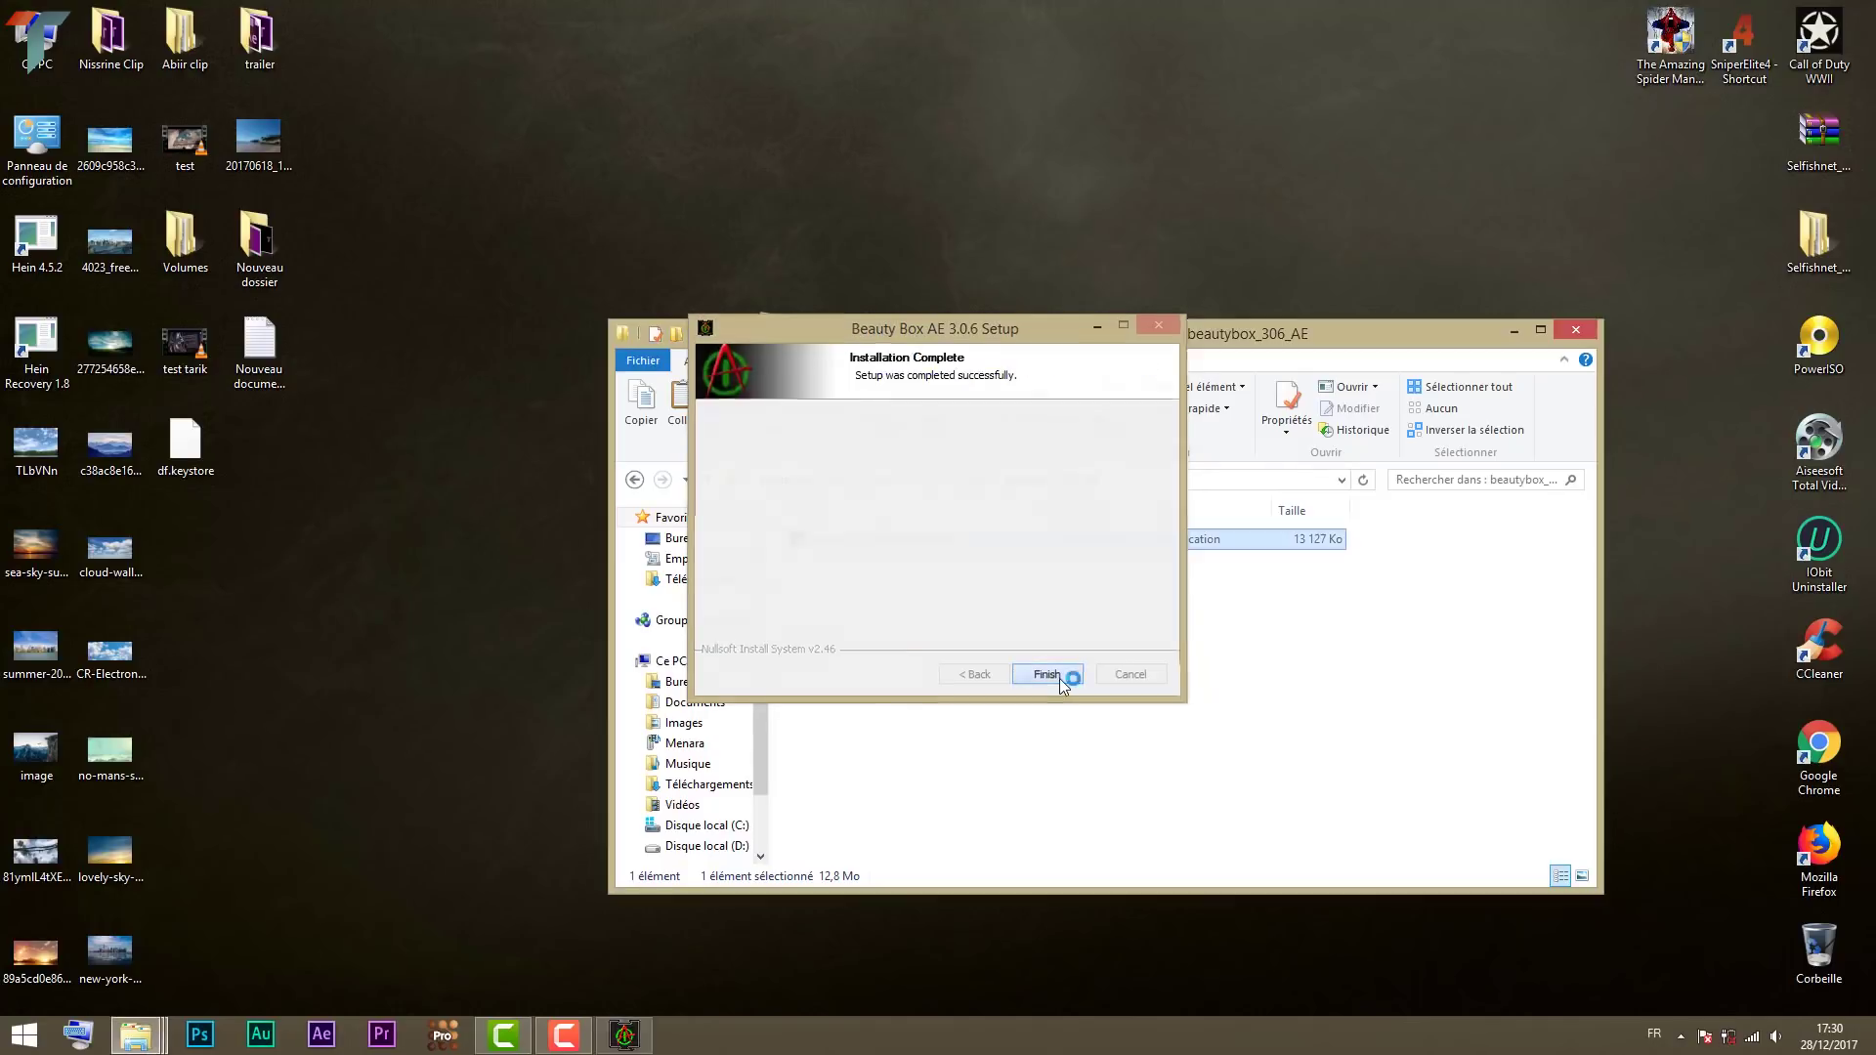
pyautogui.click(1059, 678)
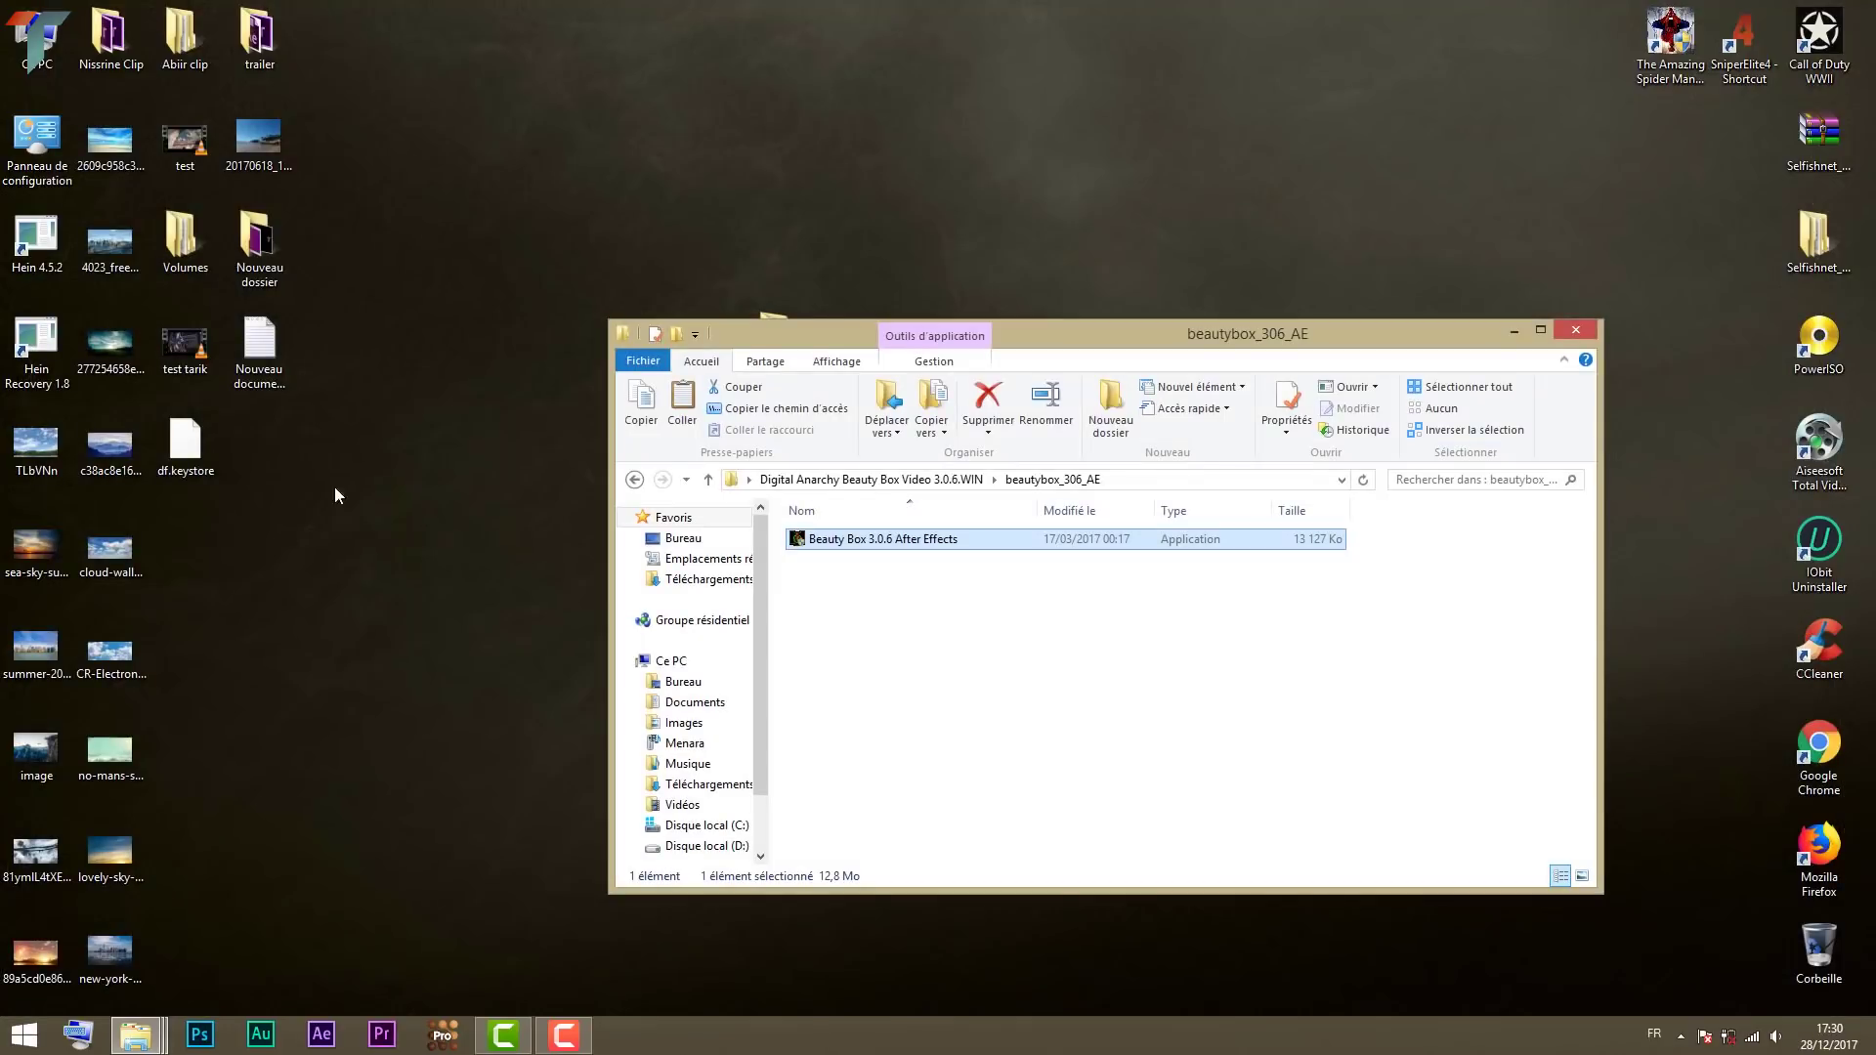
# Step: Close File Explorer, launch Premiere Pro and start a new project named 'beauty box'
pyautogui.click(1575, 330)
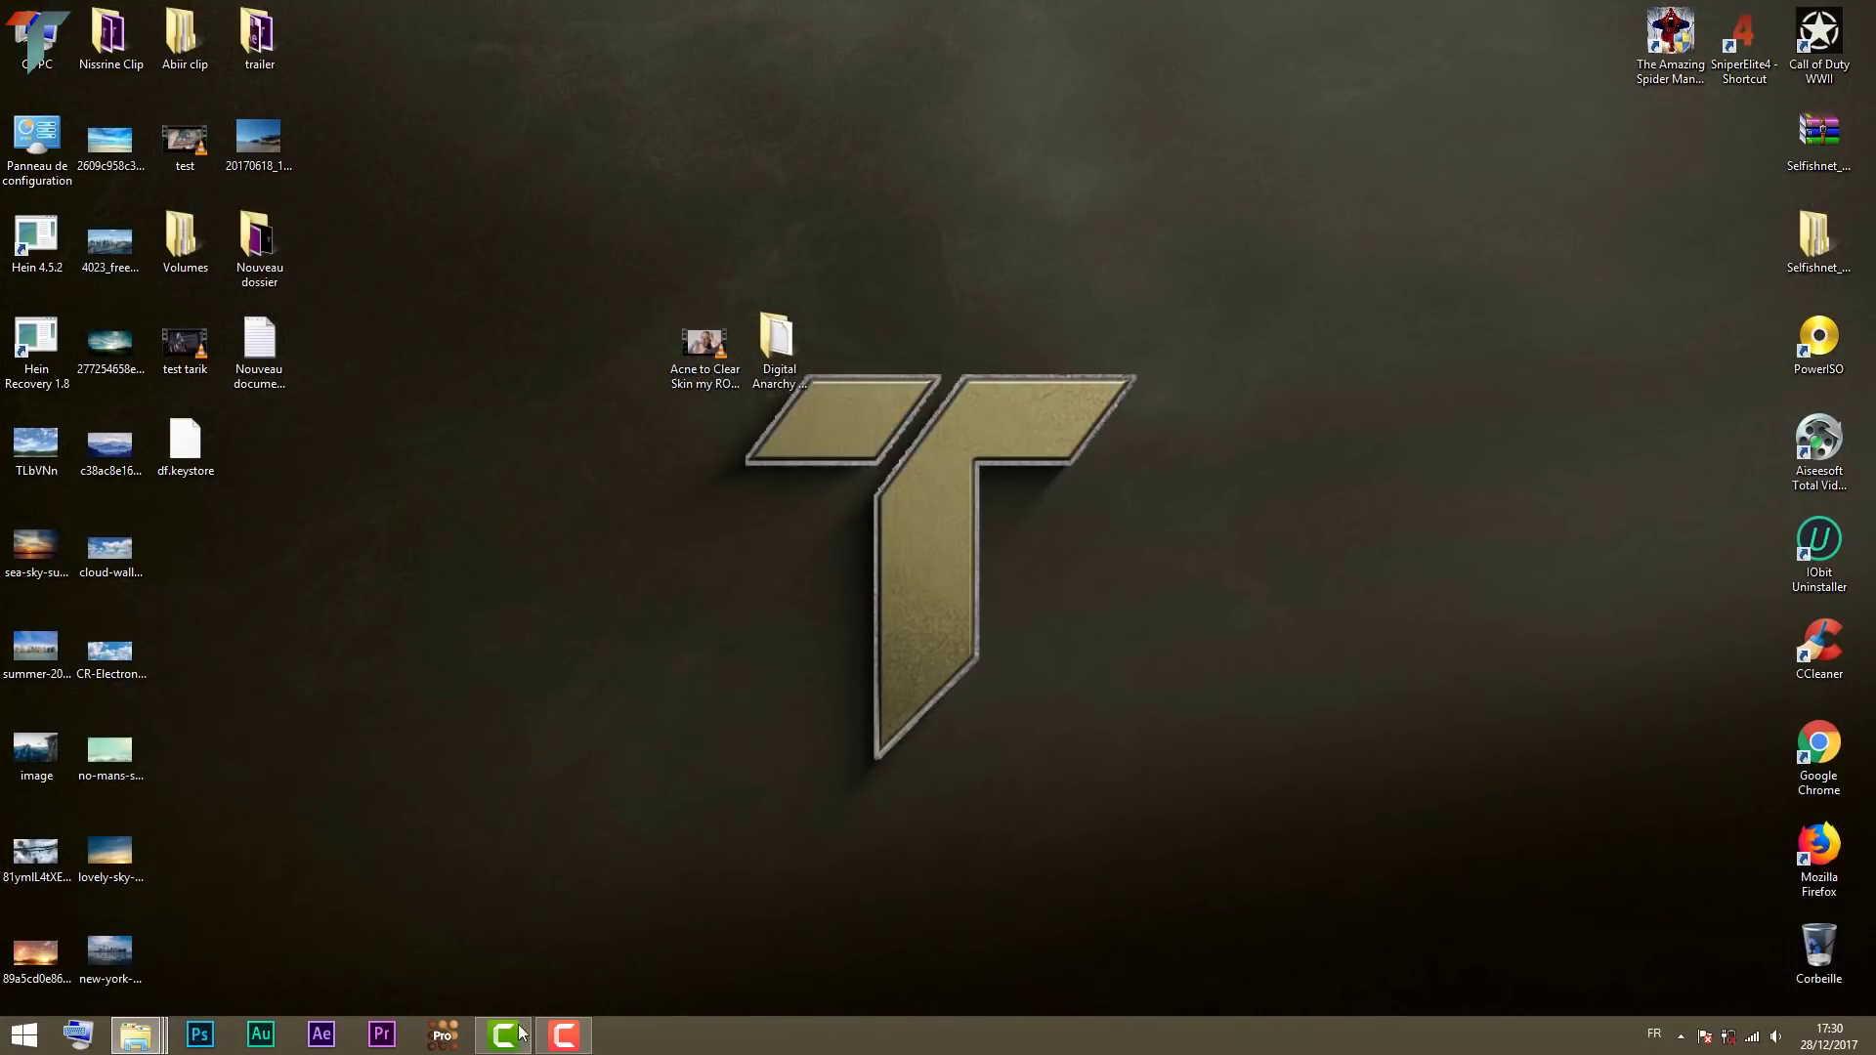
pyautogui.click(382, 1039)
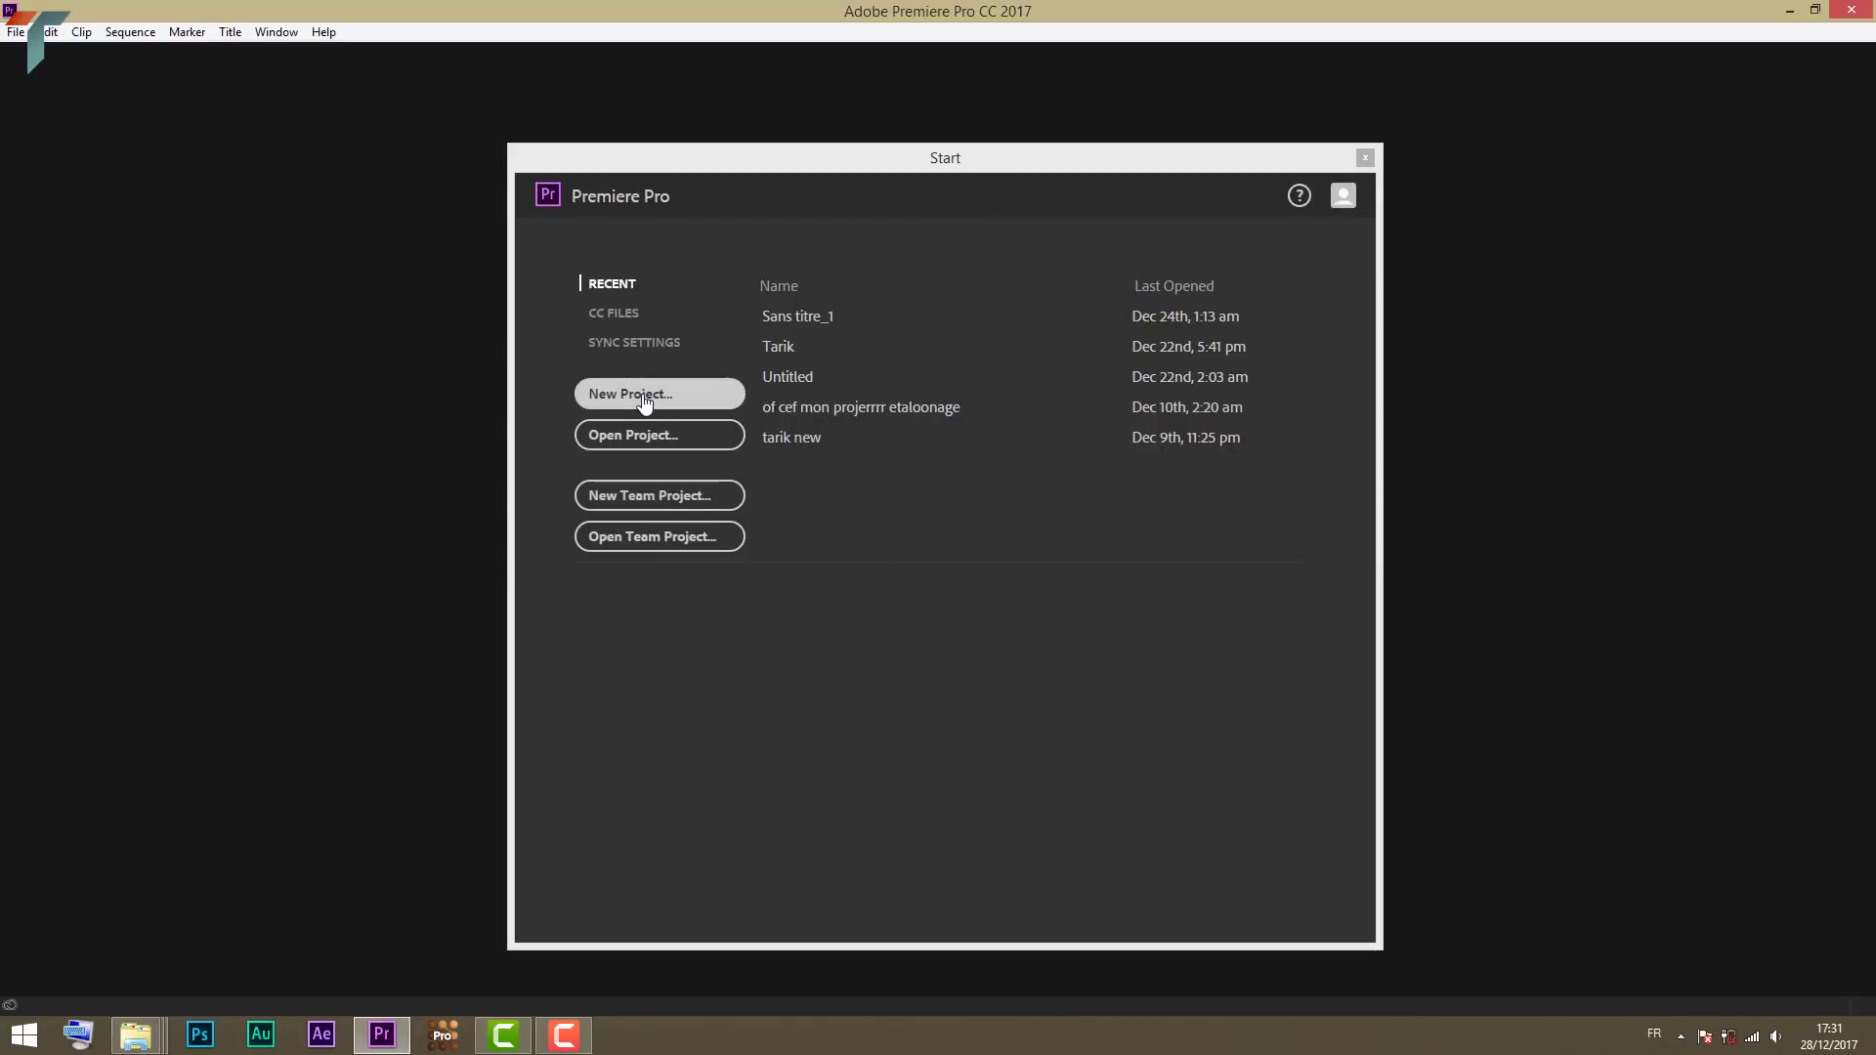
pyautogui.click(692, 408)
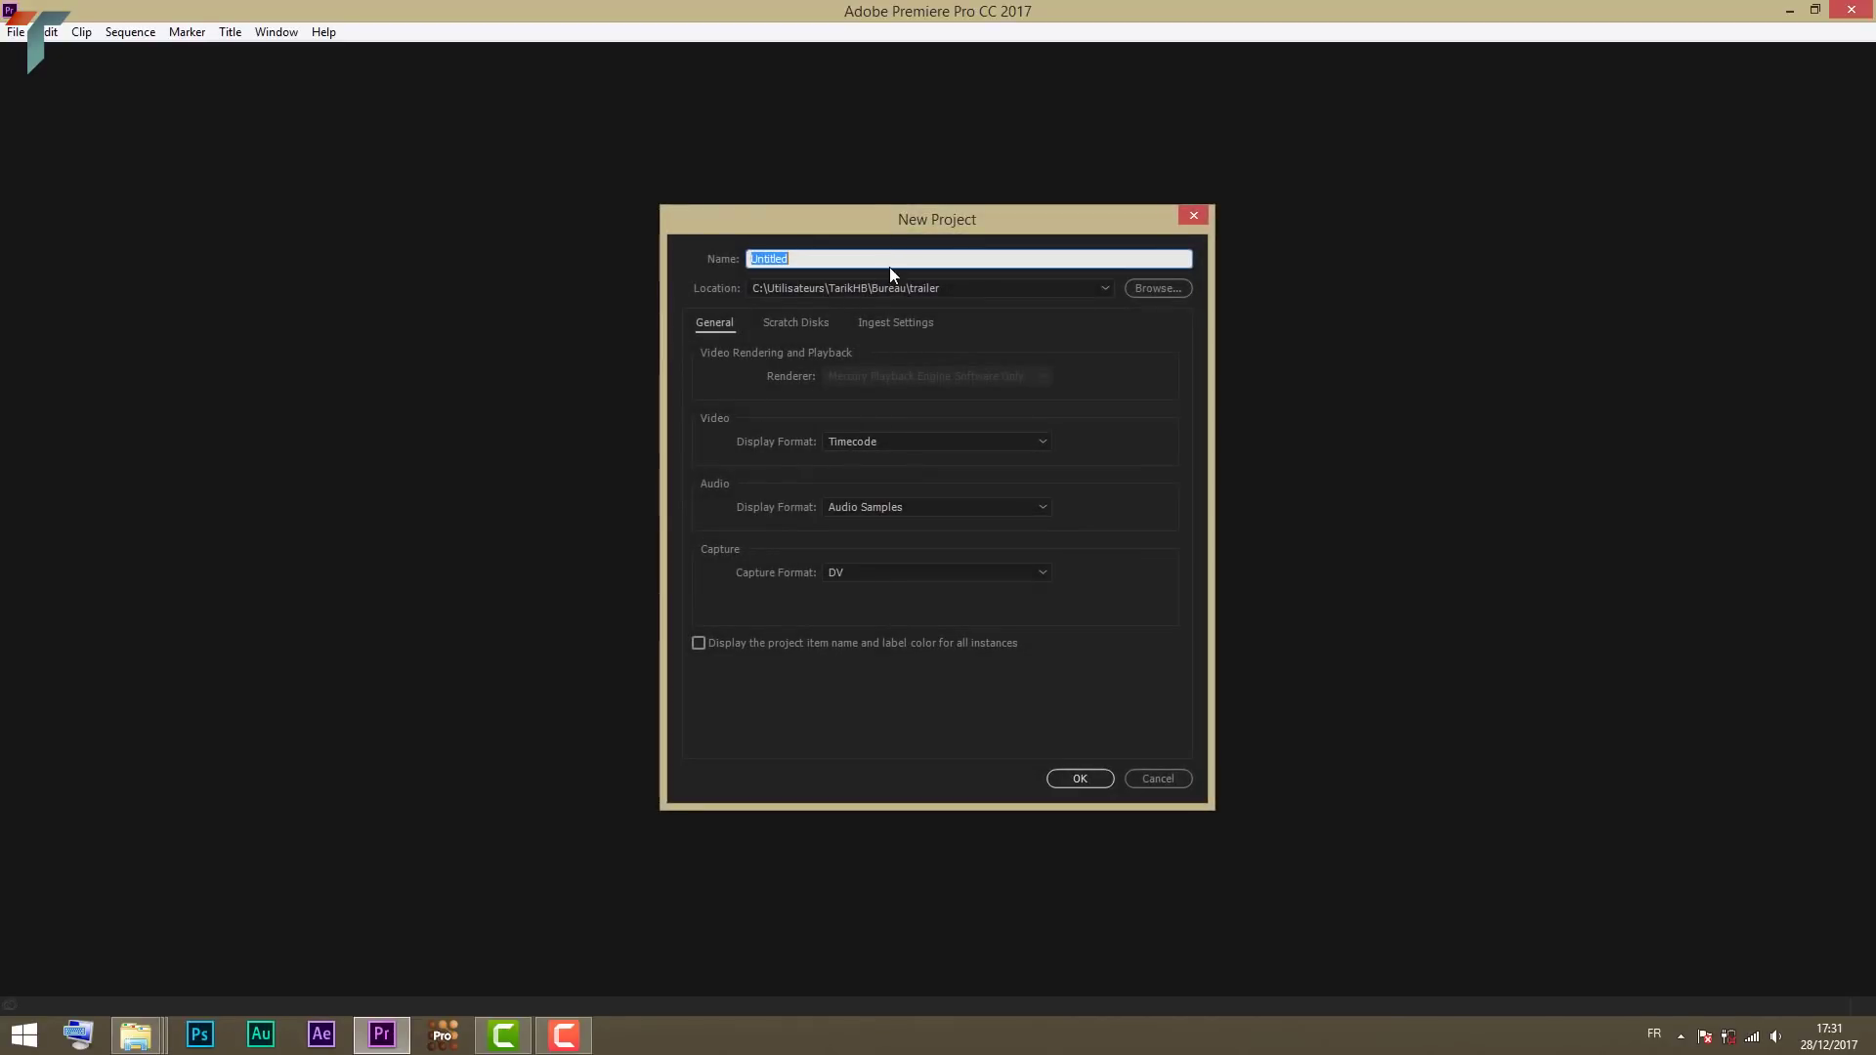
pyautogui.write('beauty box')
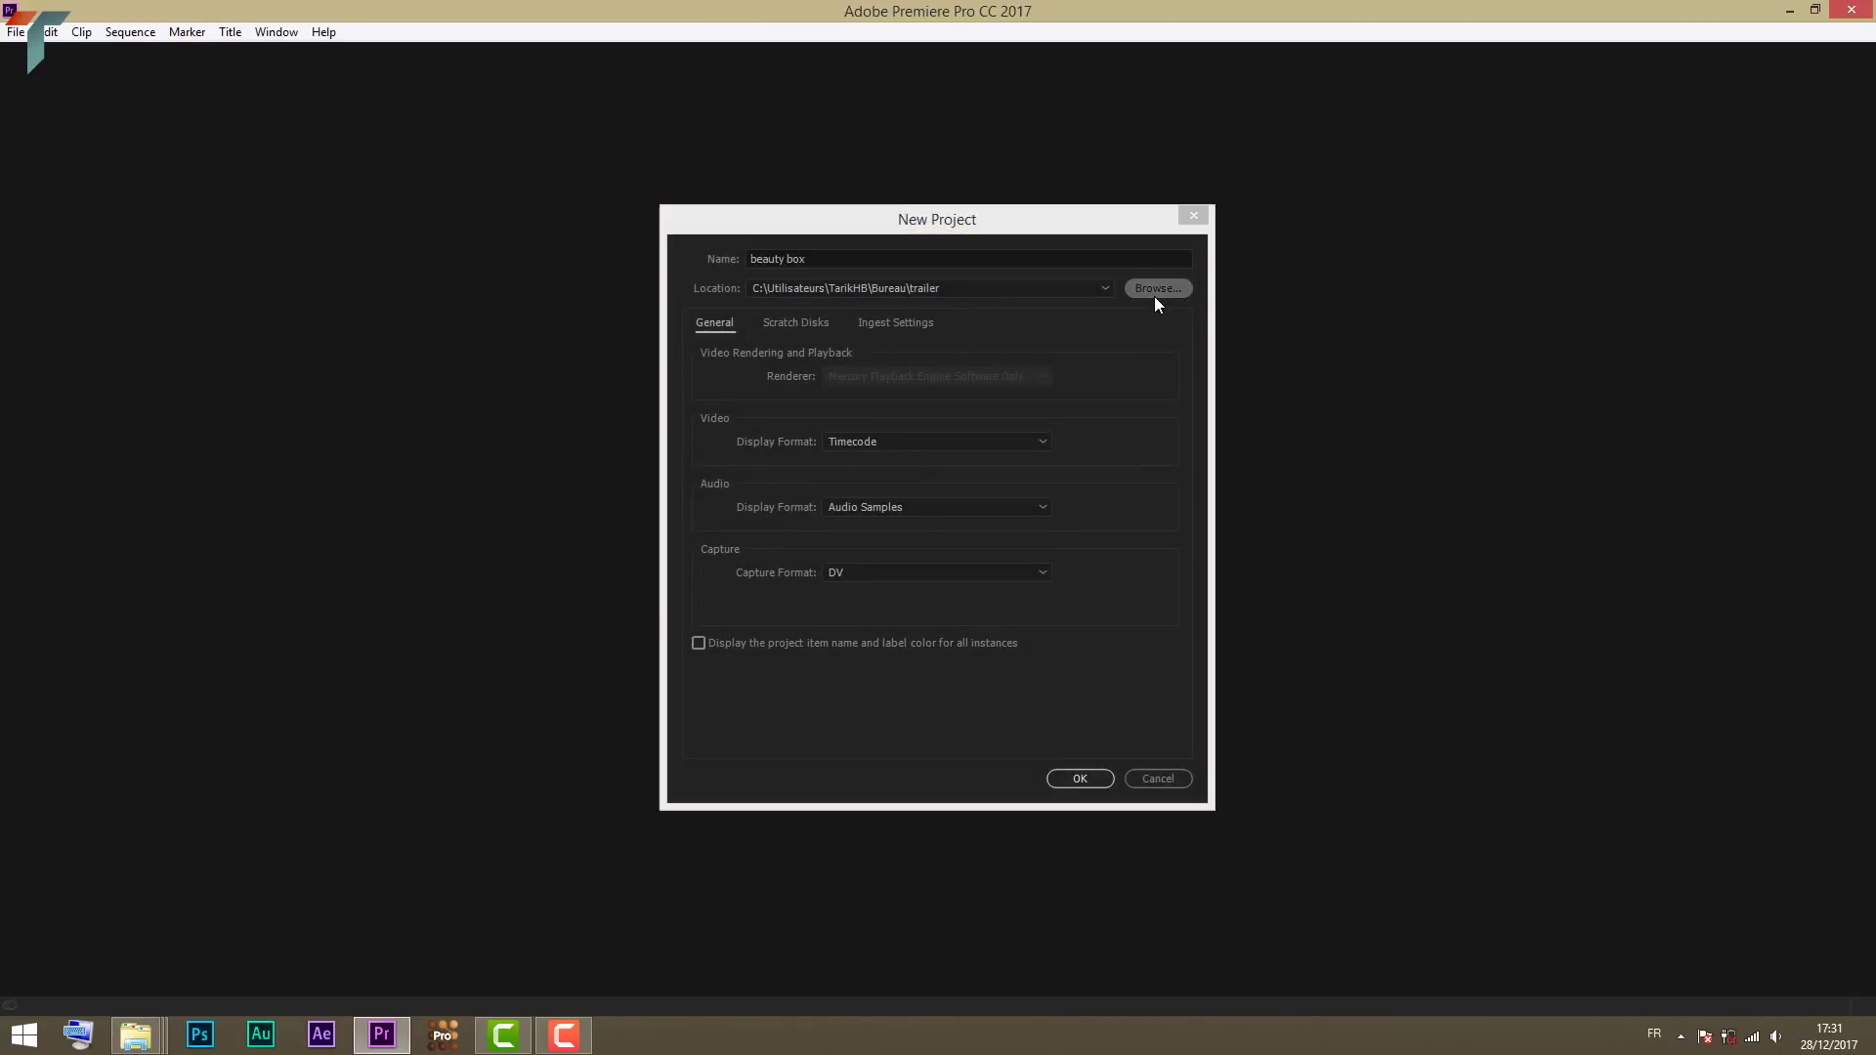
# Step: Make a new 'beauty box' folder on the Bureau desktop as the project location and create the project
pyautogui.click(1157, 289)
pyautogui.click(743, 344)
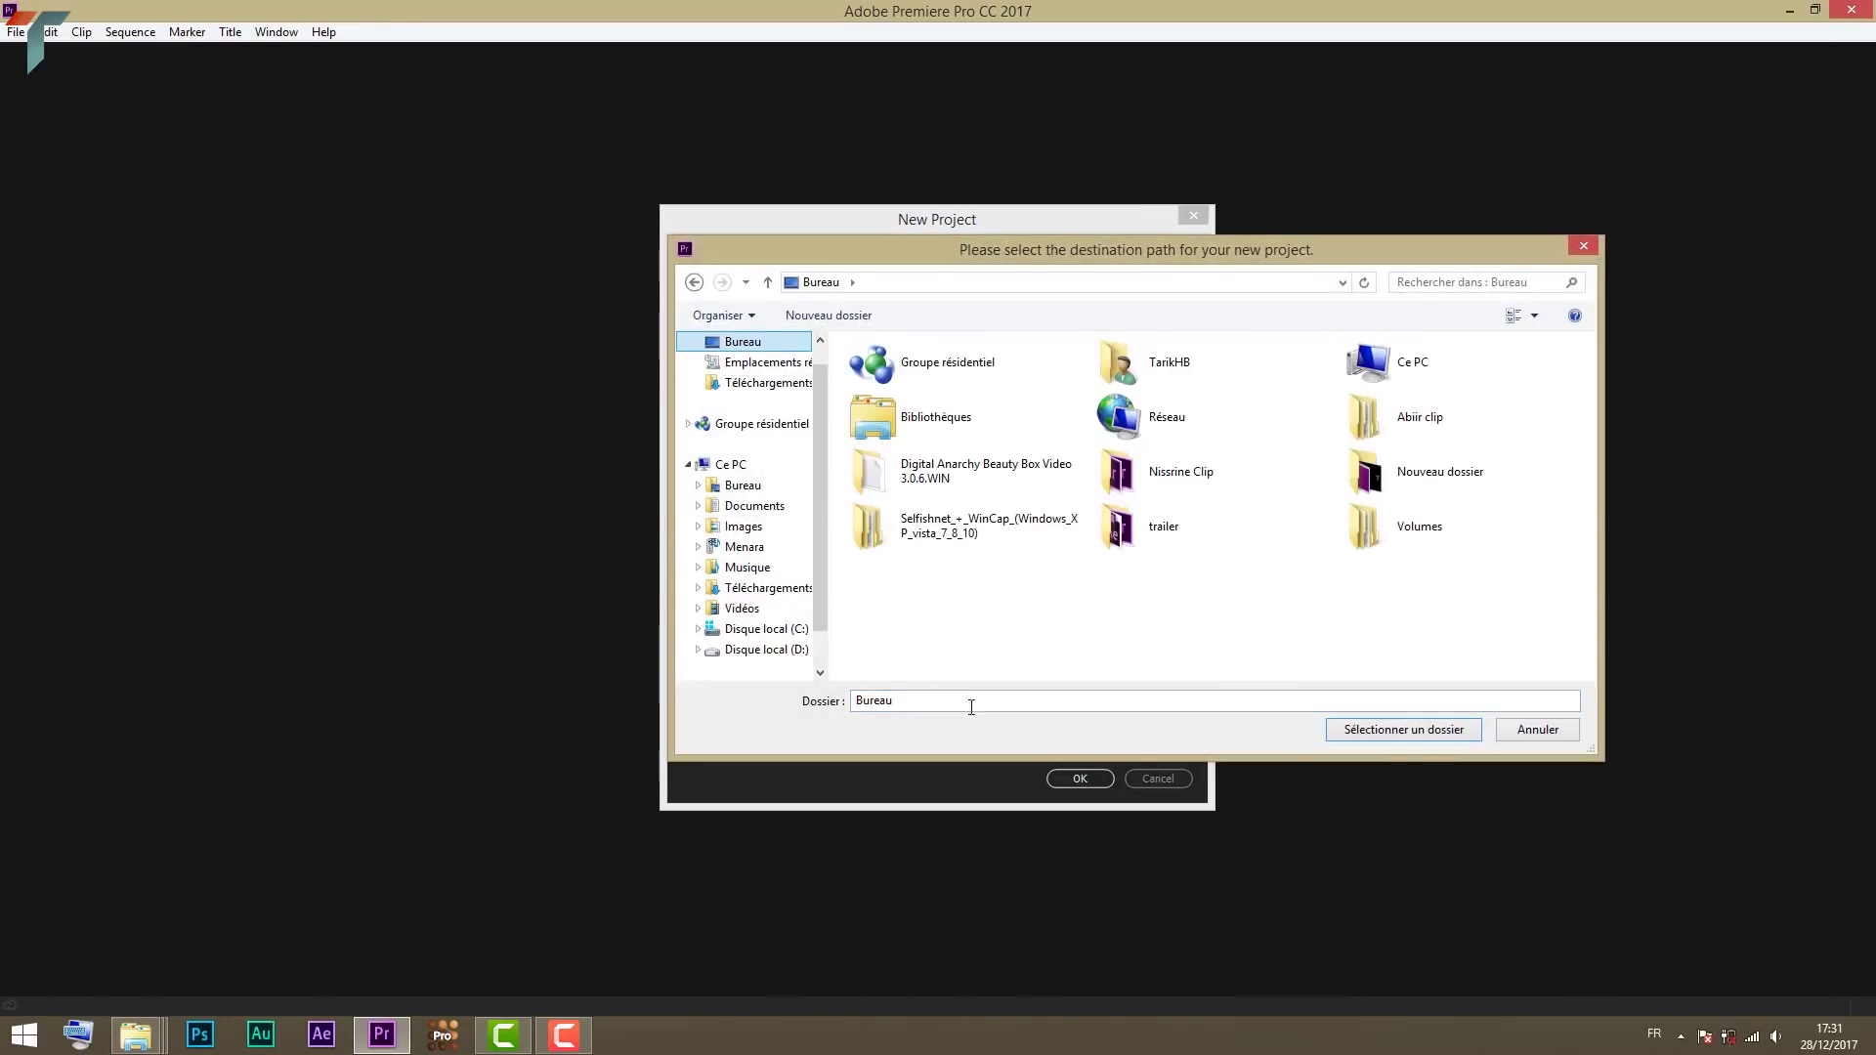
pyautogui.rightClick(1179, 599)
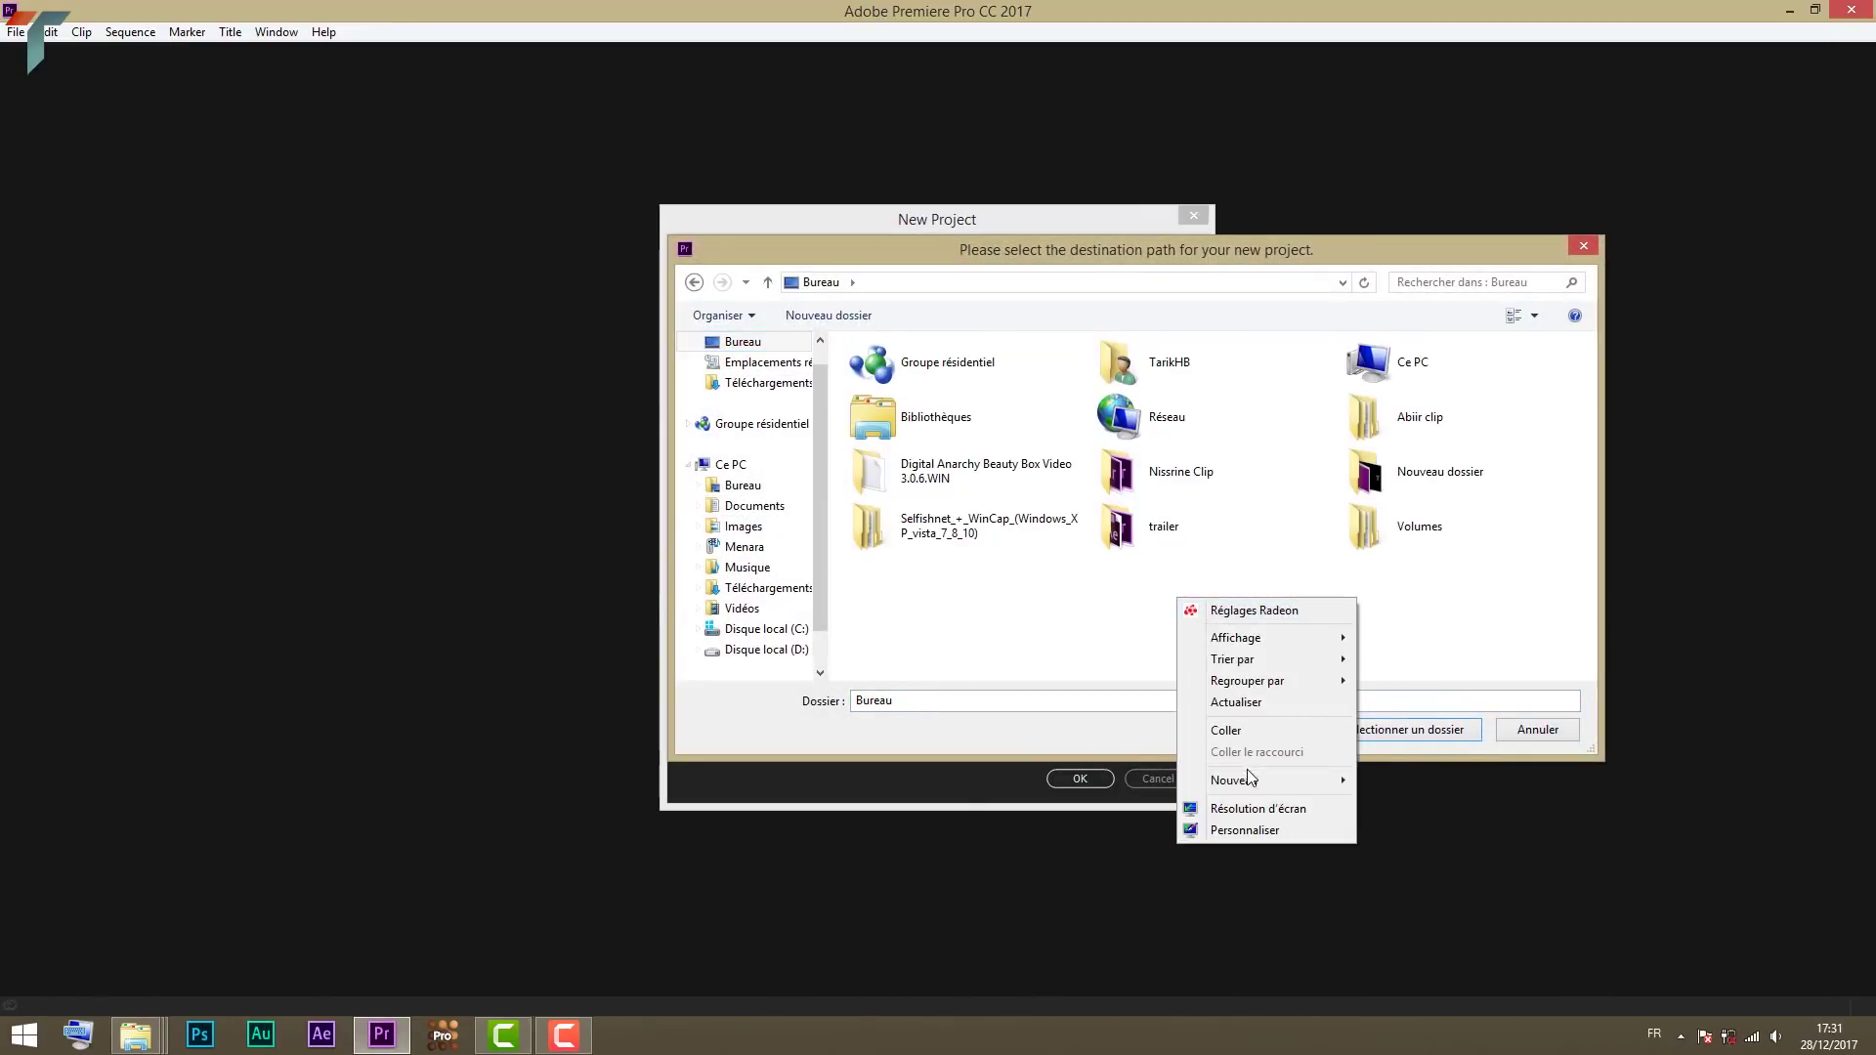
pyautogui.moveTo(1248, 780)
pyautogui.click(1427, 790)
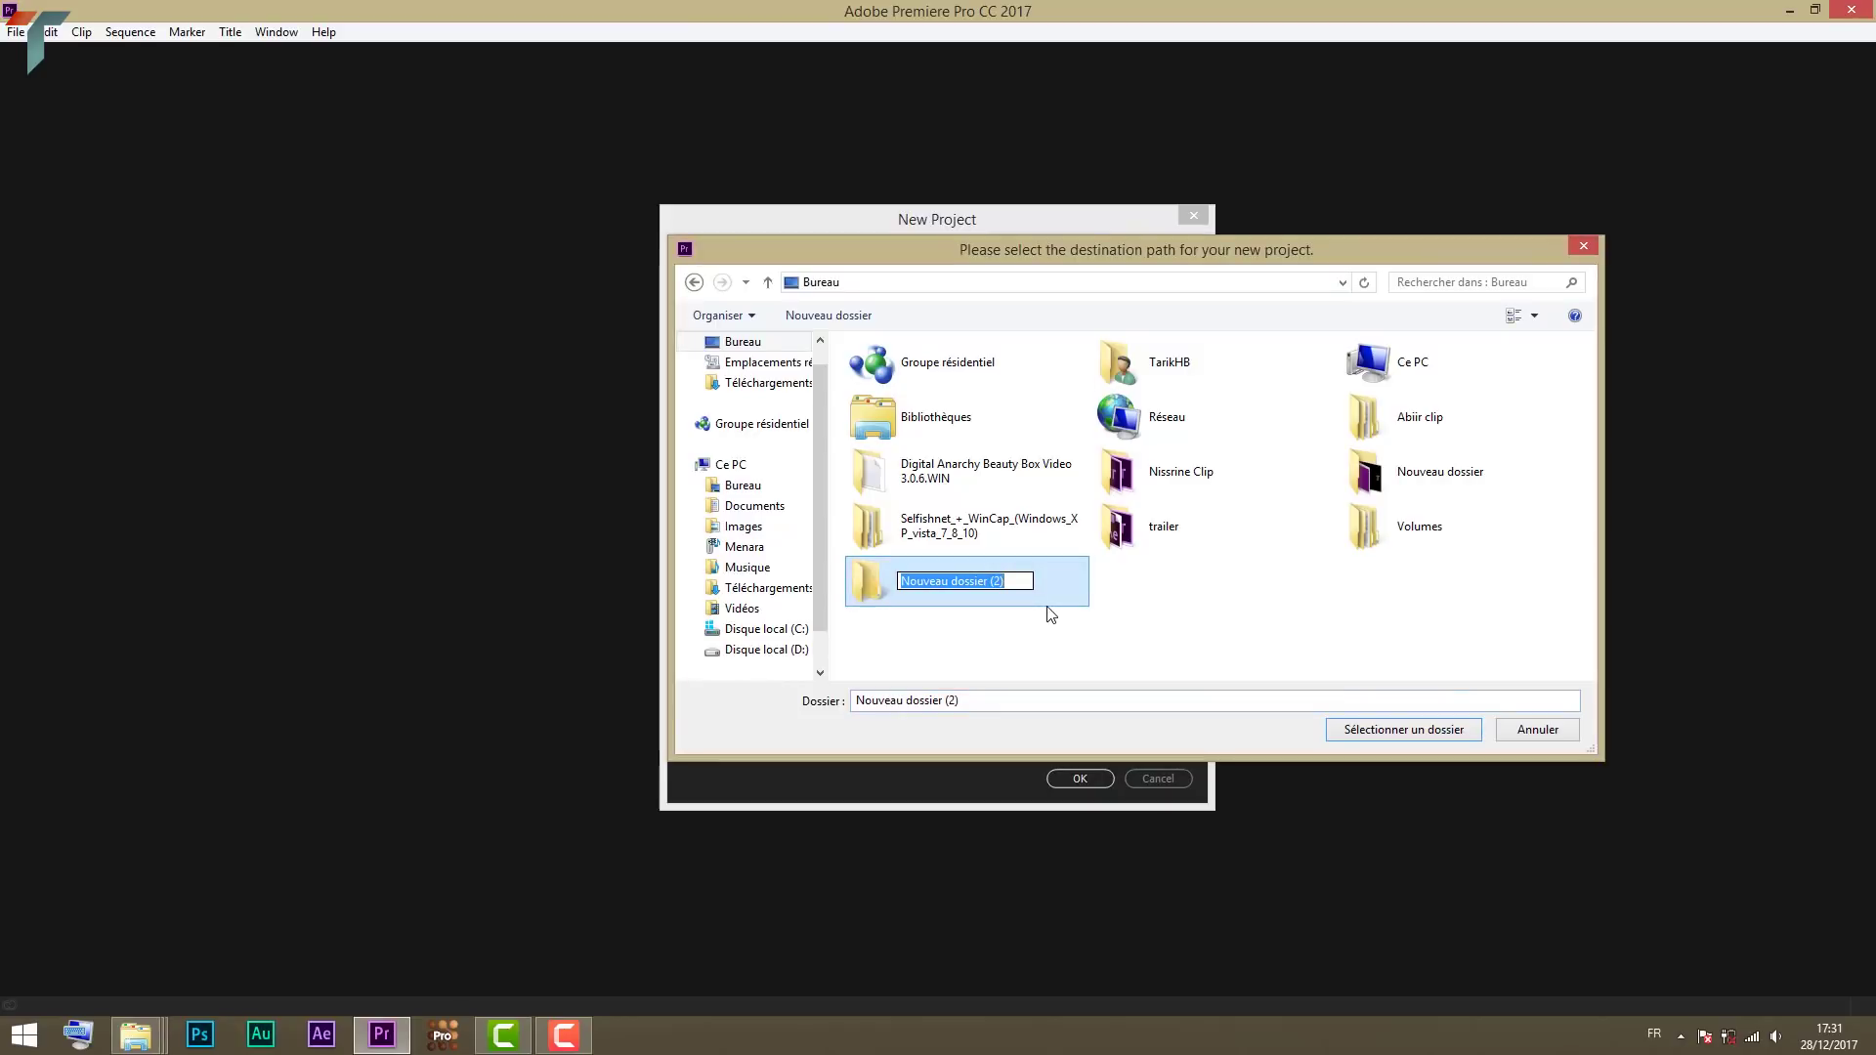
pyautogui.write('beauty box')
pyautogui.press('Return')
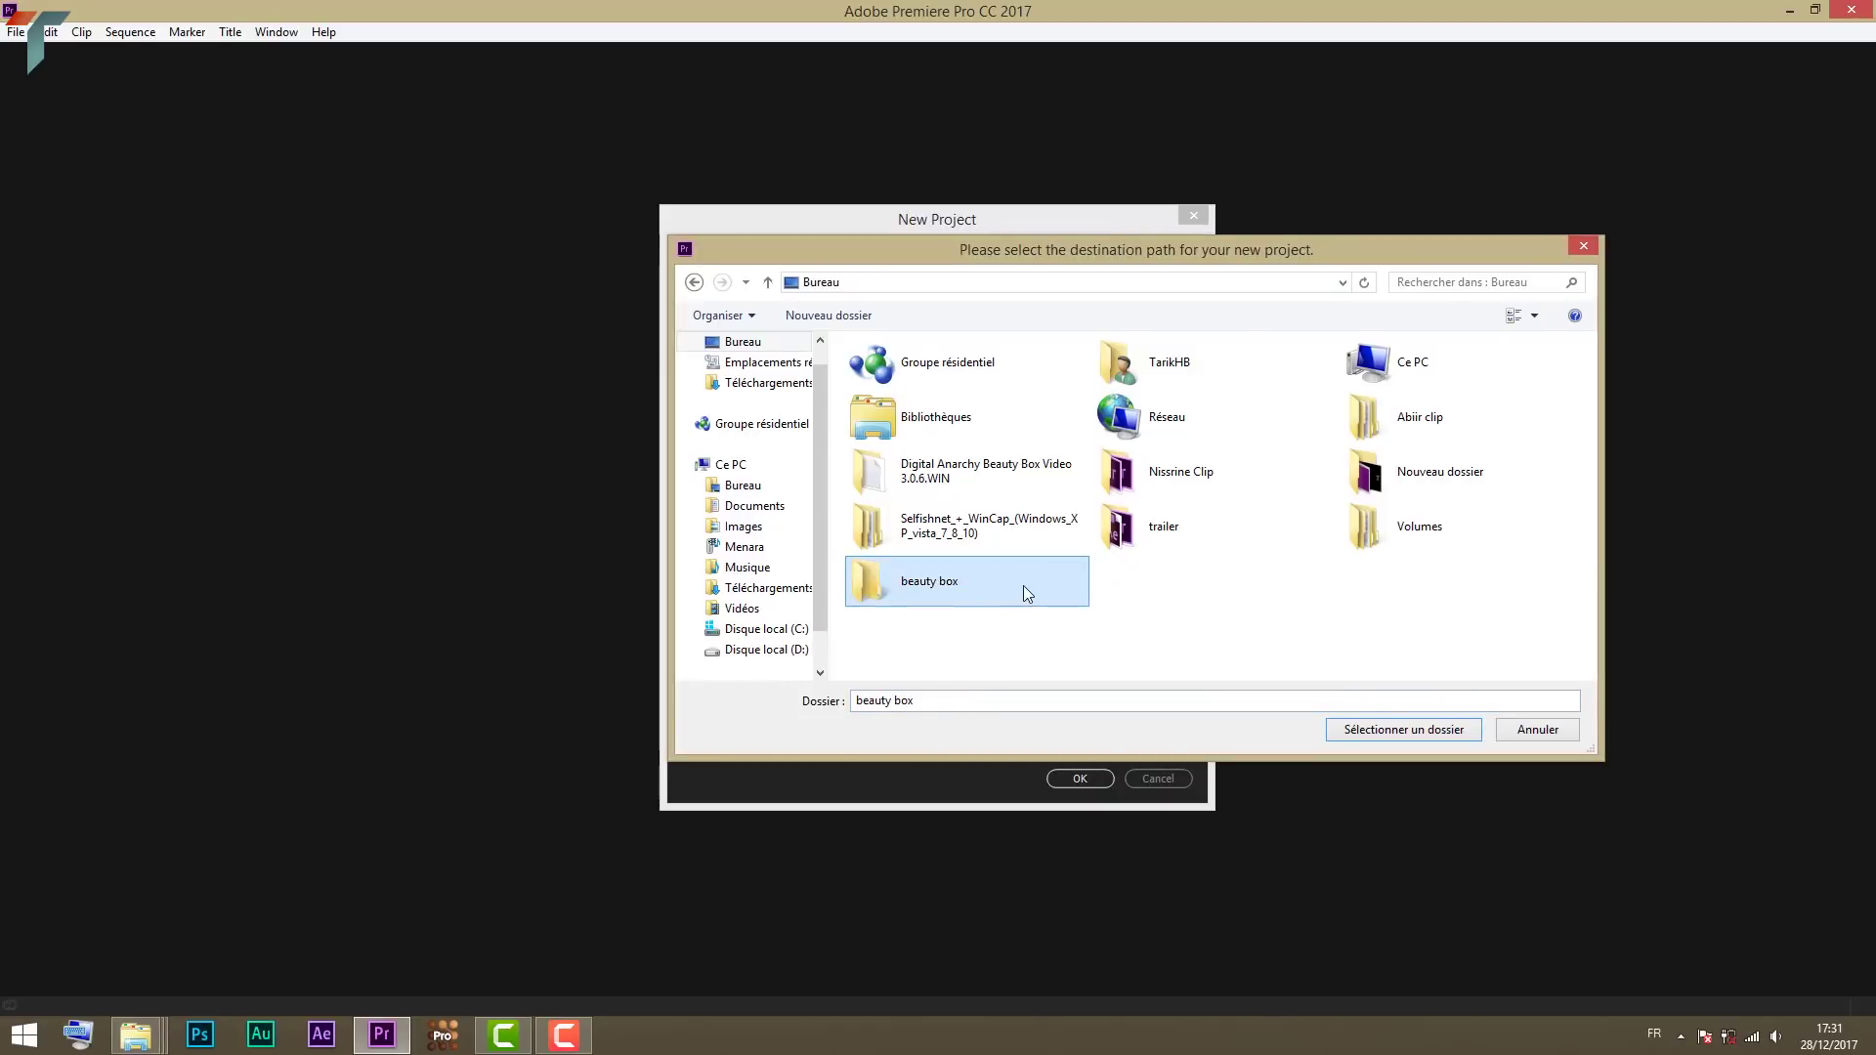
pyautogui.doubleClick(1023, 585)
pyautogui.click(1414, 739)
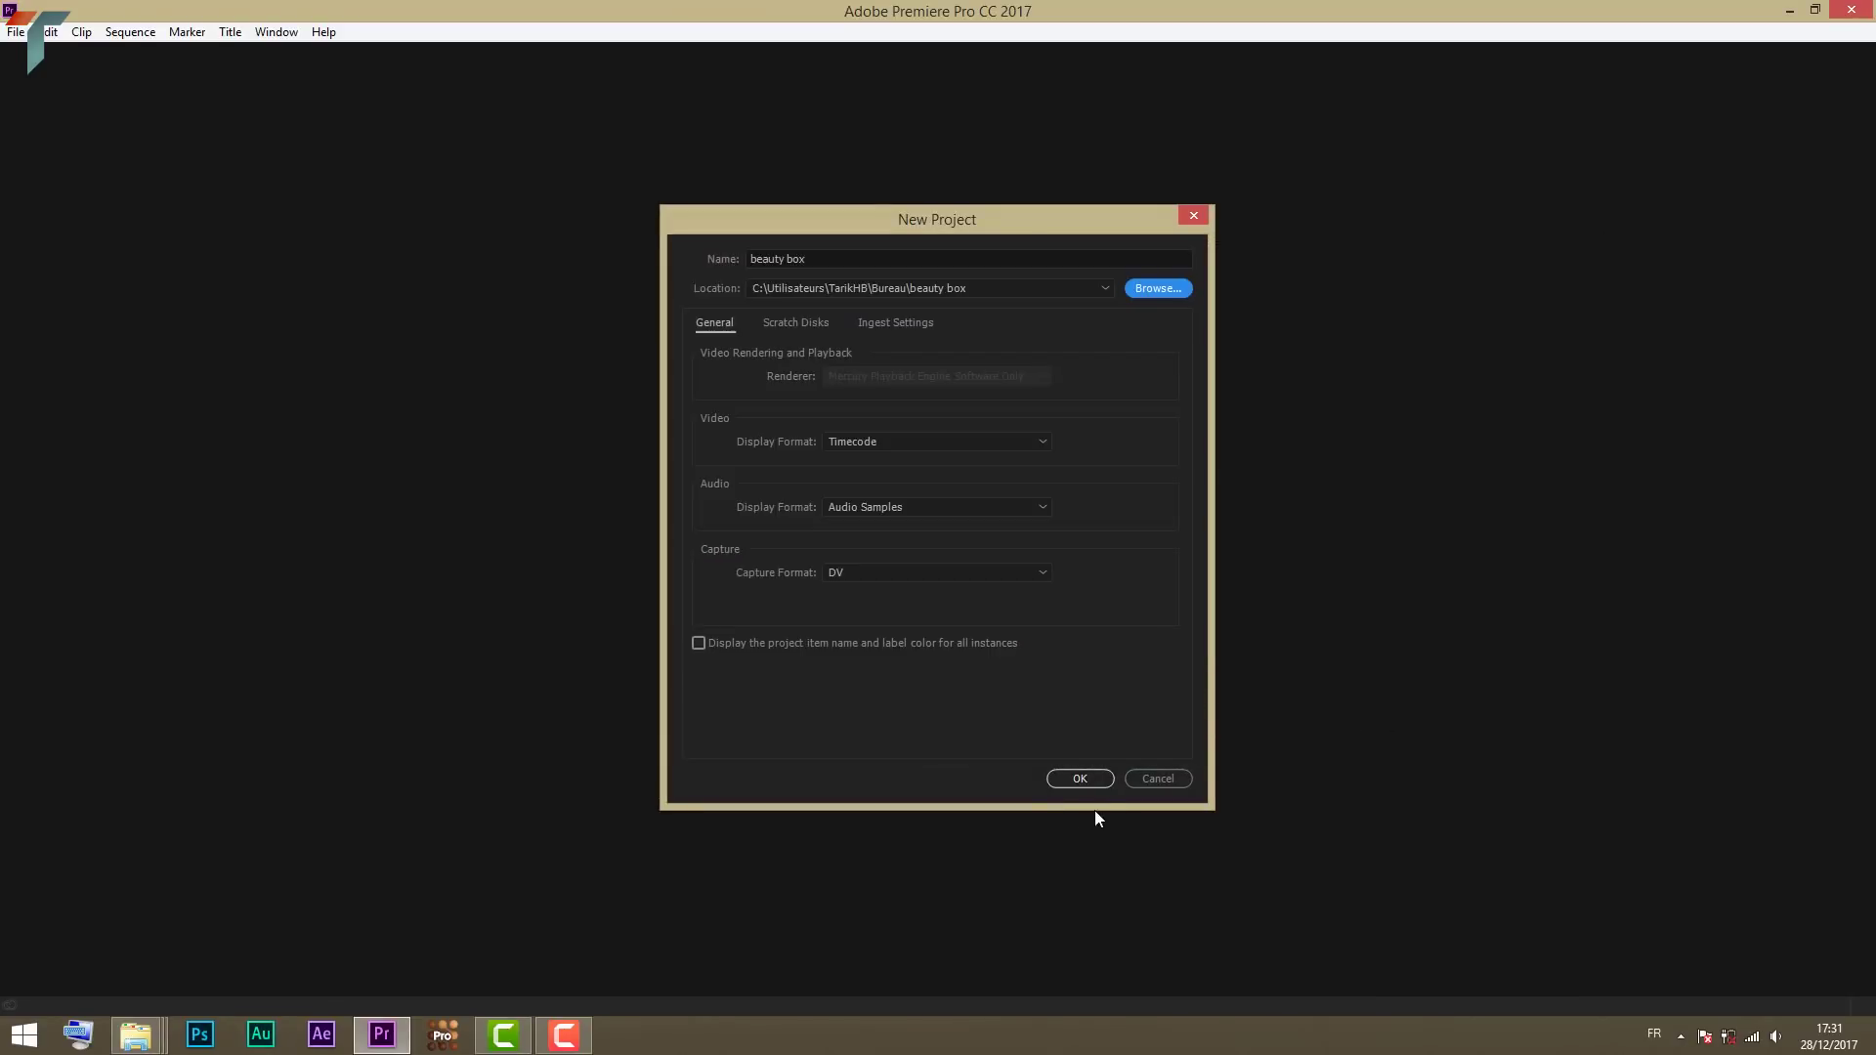
pyautogui.click(1075, 777)
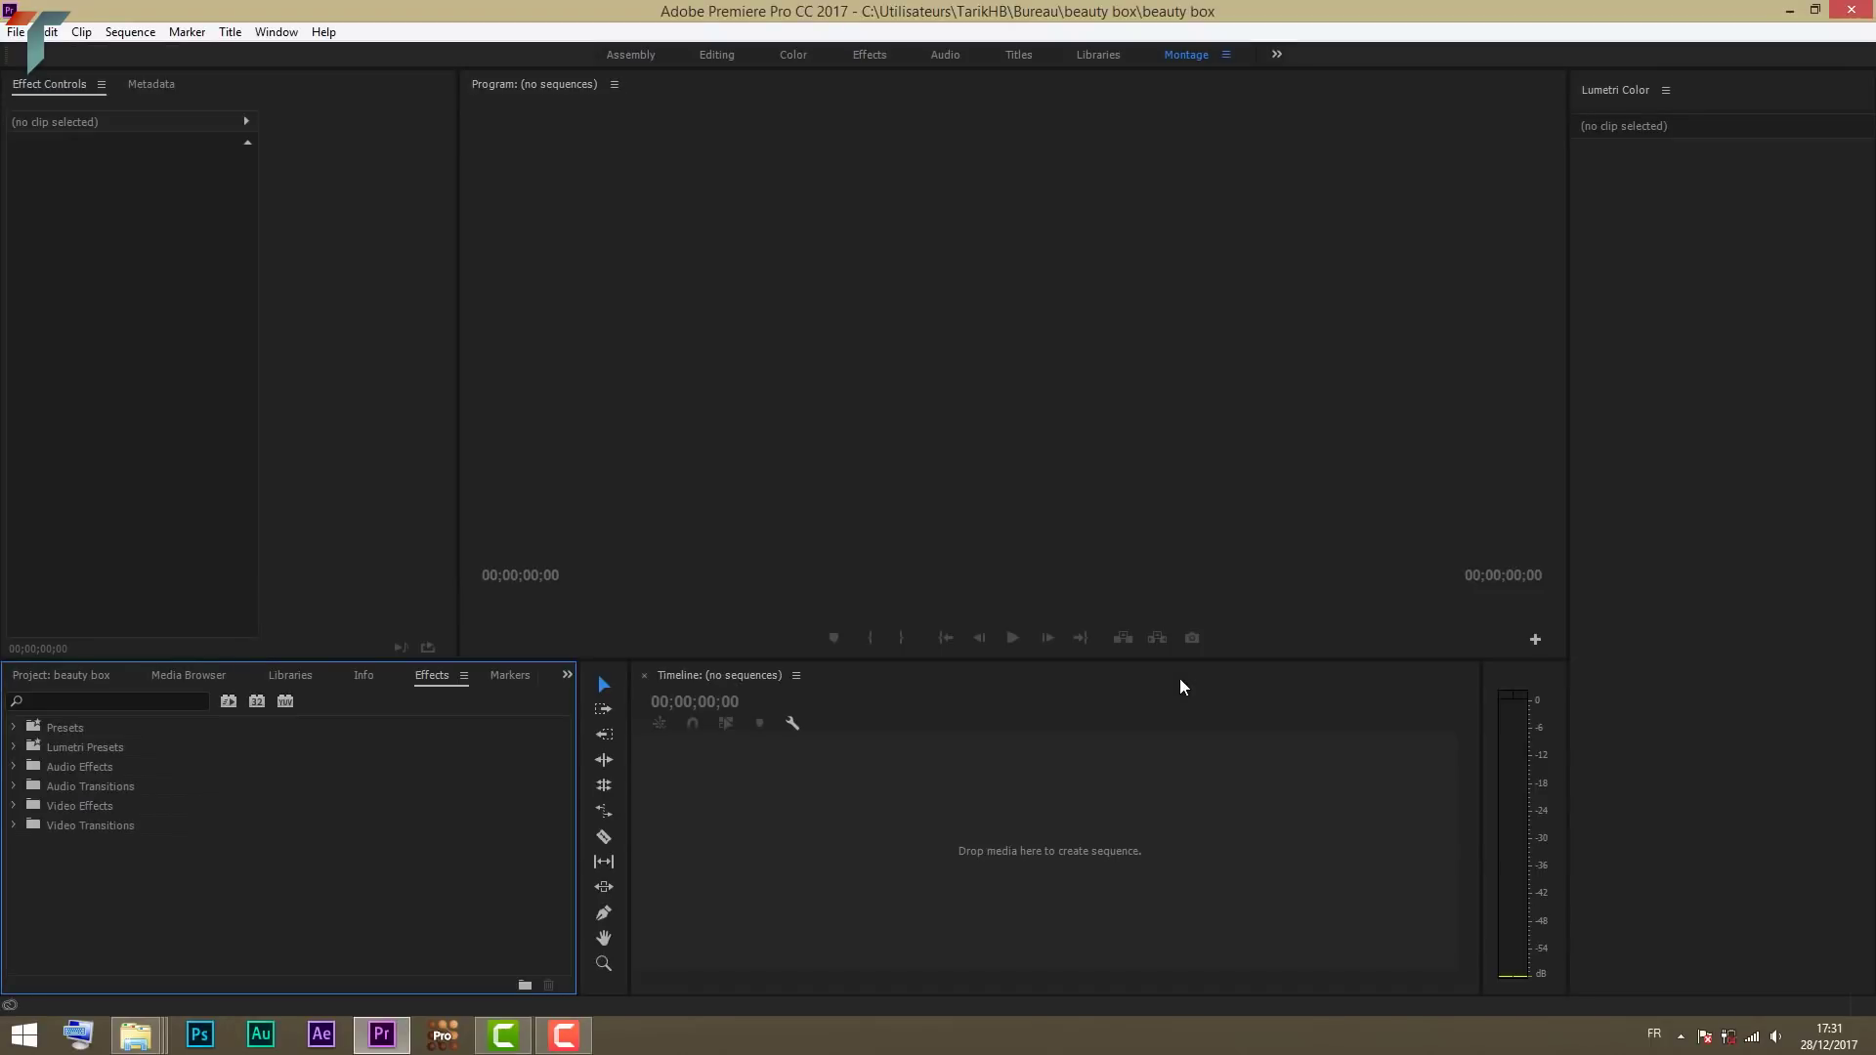
# Step: Drag the Acne to Clear Skin video from the desktop into the timeline to create a sequence
pyautogui.click(381, 1035)
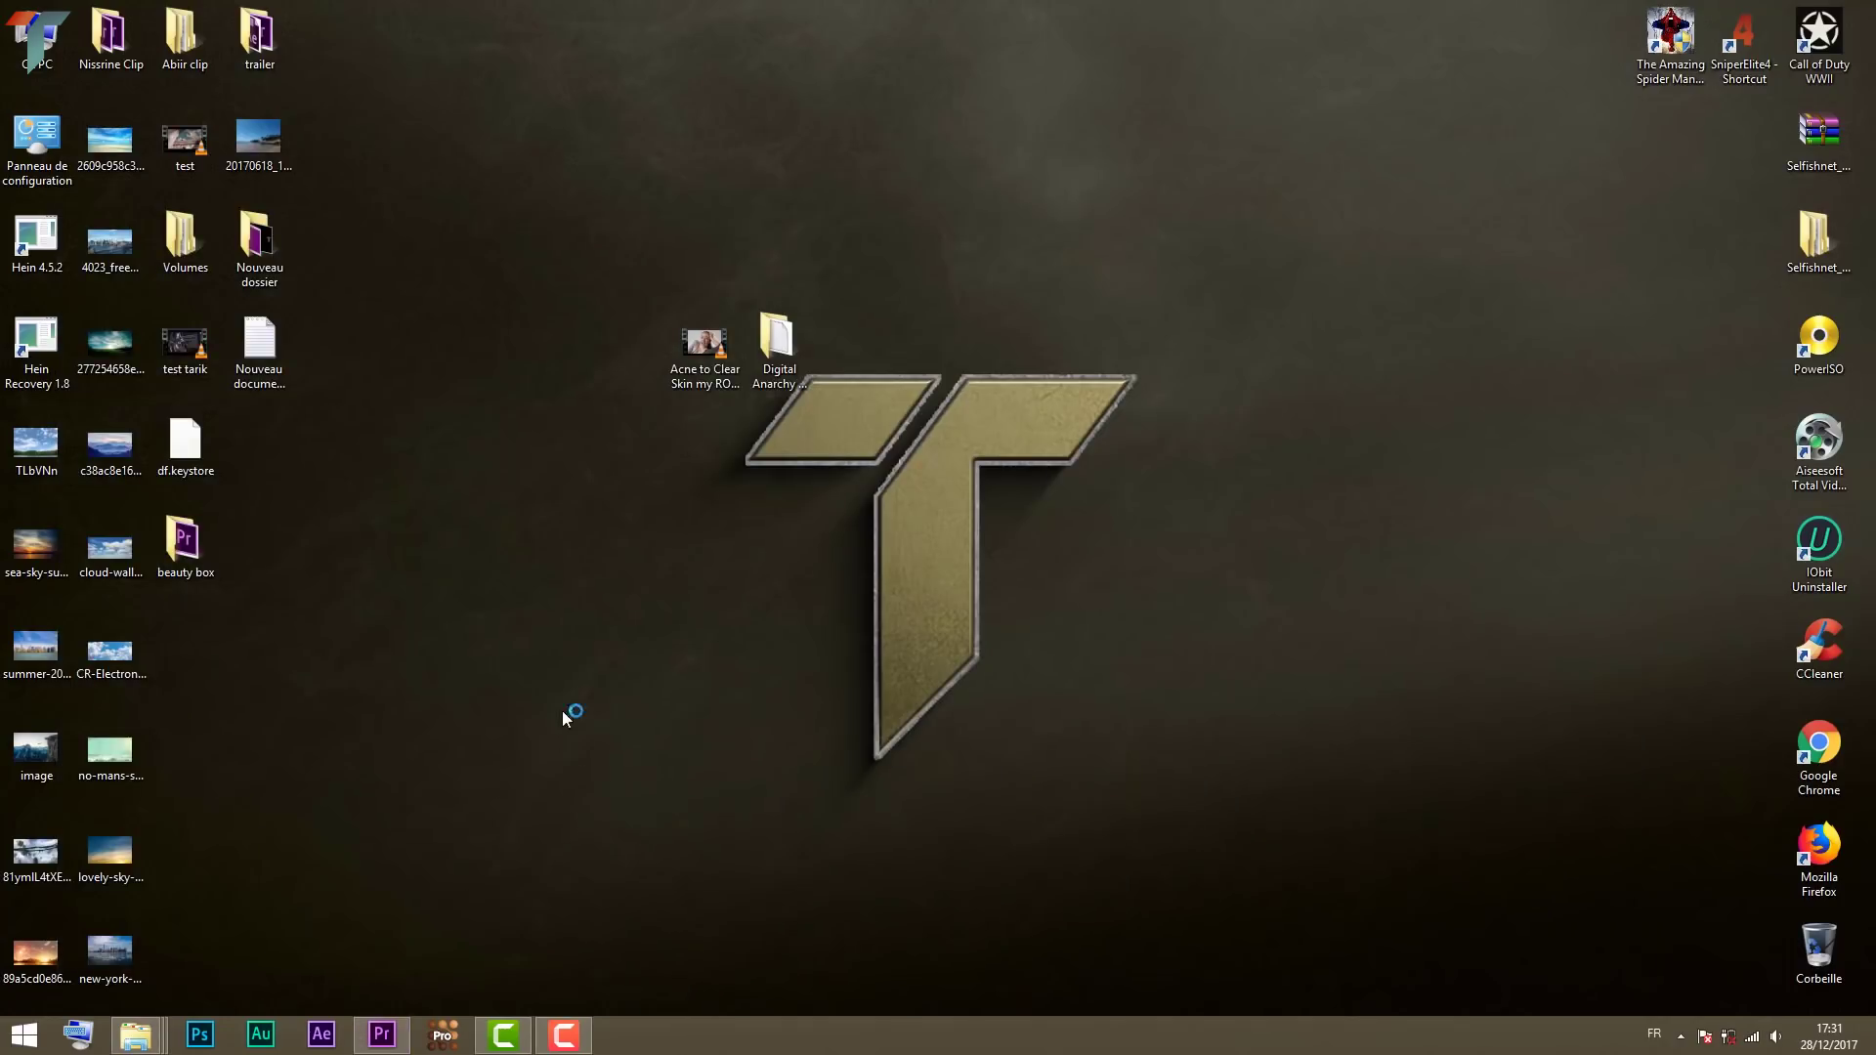
pyautogui.moveTo(703, 342)
pyautogui.mouseDown()
pyautogui.moveTo(377, 1048)
pyautogui.moveTo(661, 852)
pyautogui.mouseUp()
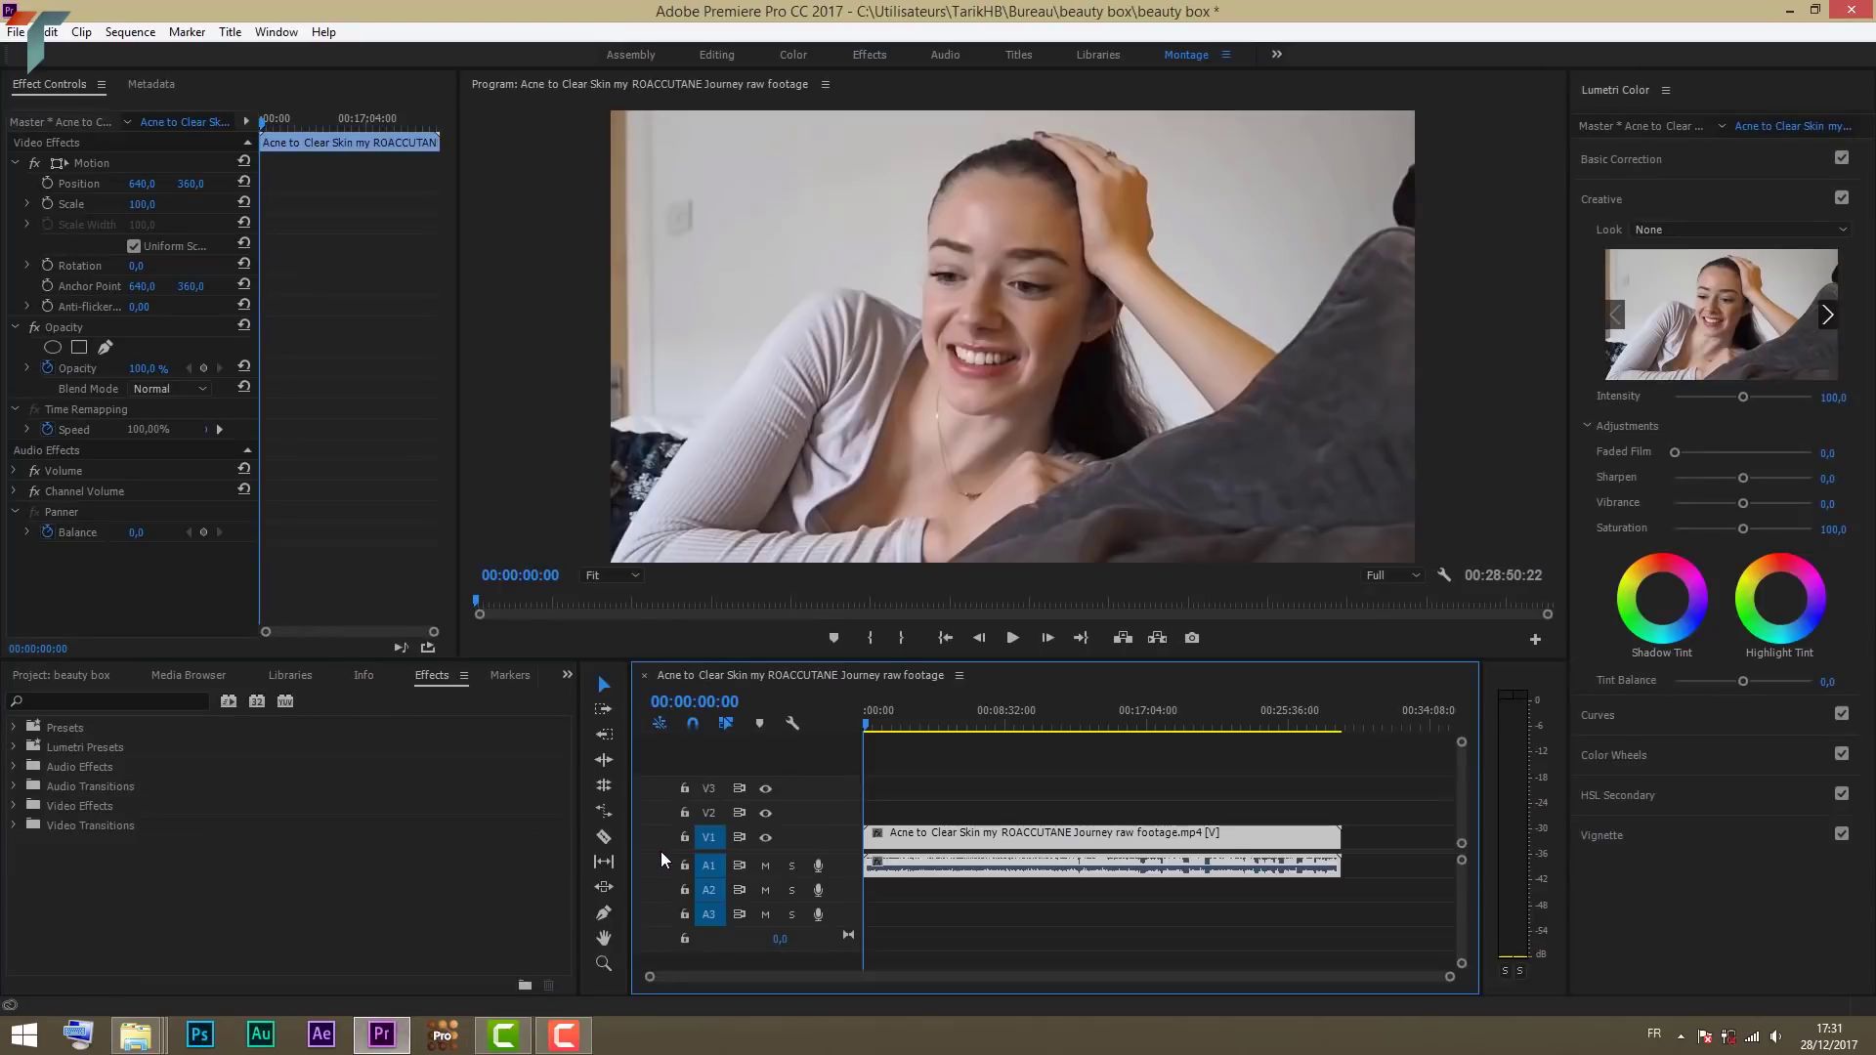
pyautogui.click(128, 34)
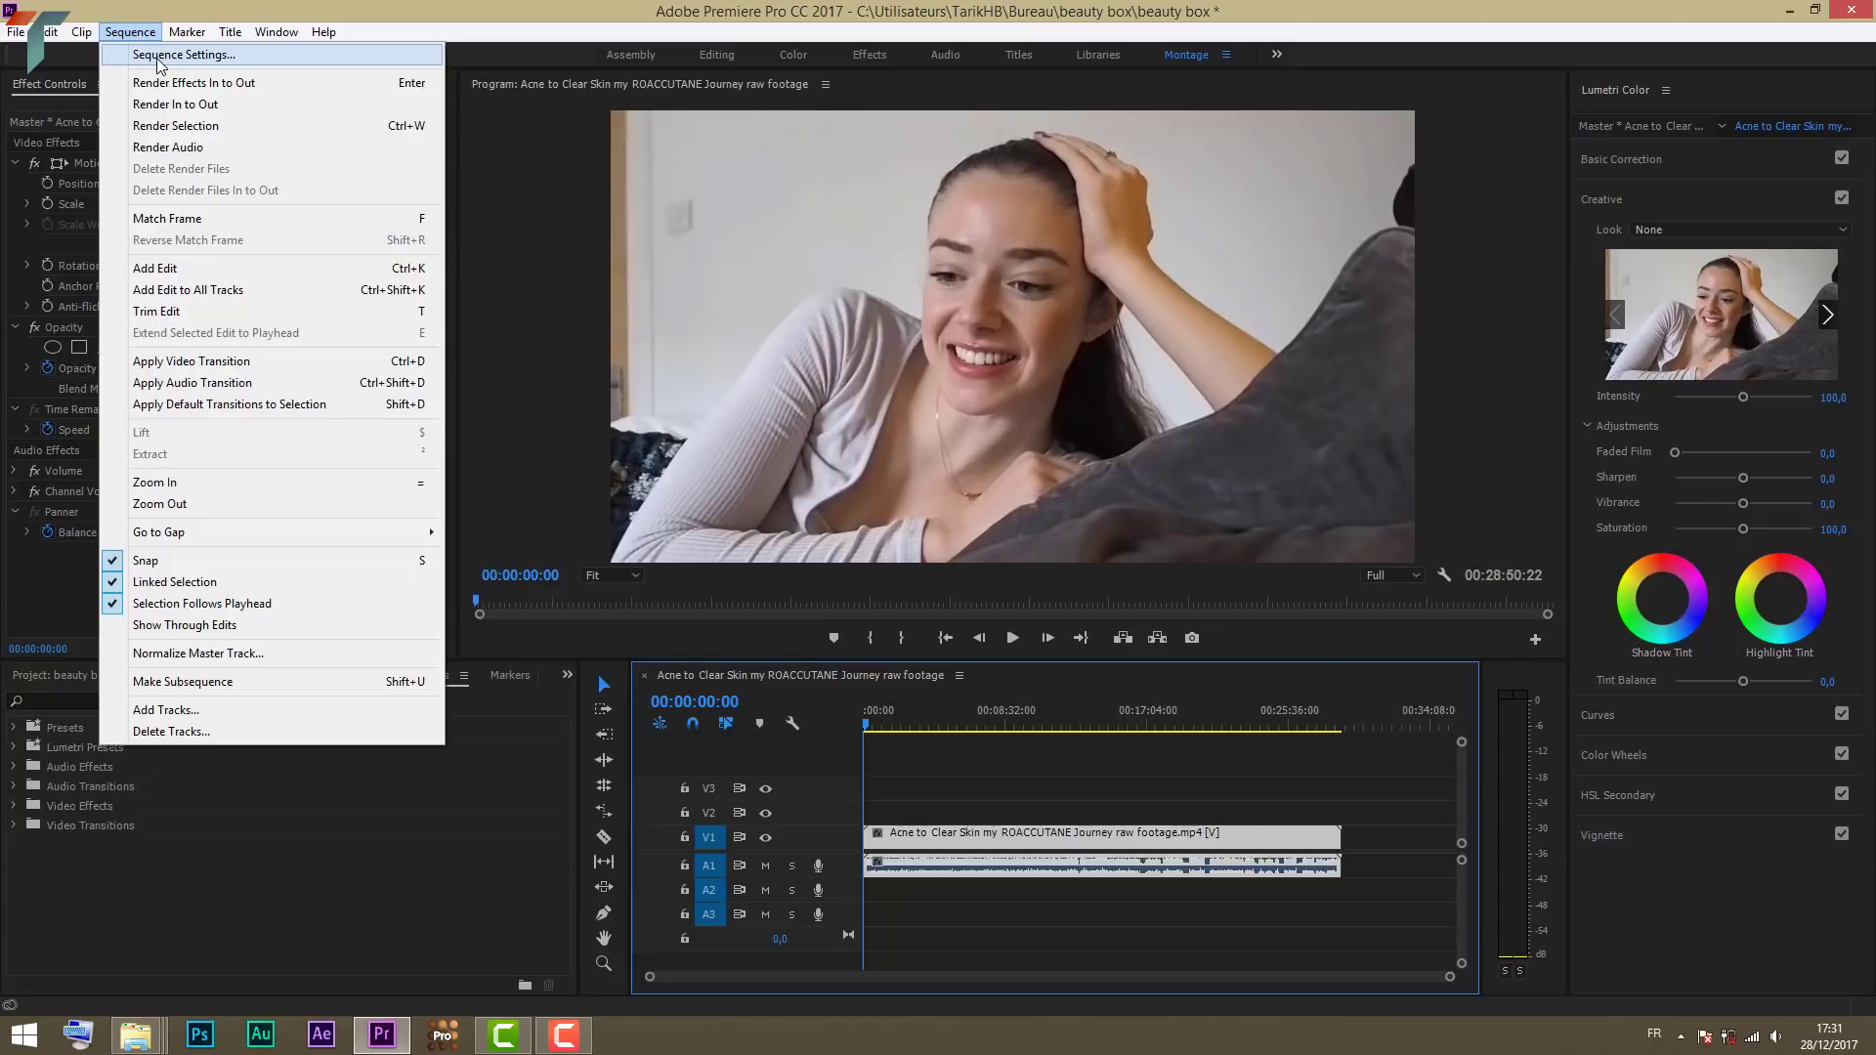
# Step: Set the sequence to Custom mode, 60 fps timebase and 1920×1080 frame size, accepting preview deletion
pyautogui.click(159, 57)
pyautogui.click(842, 203)
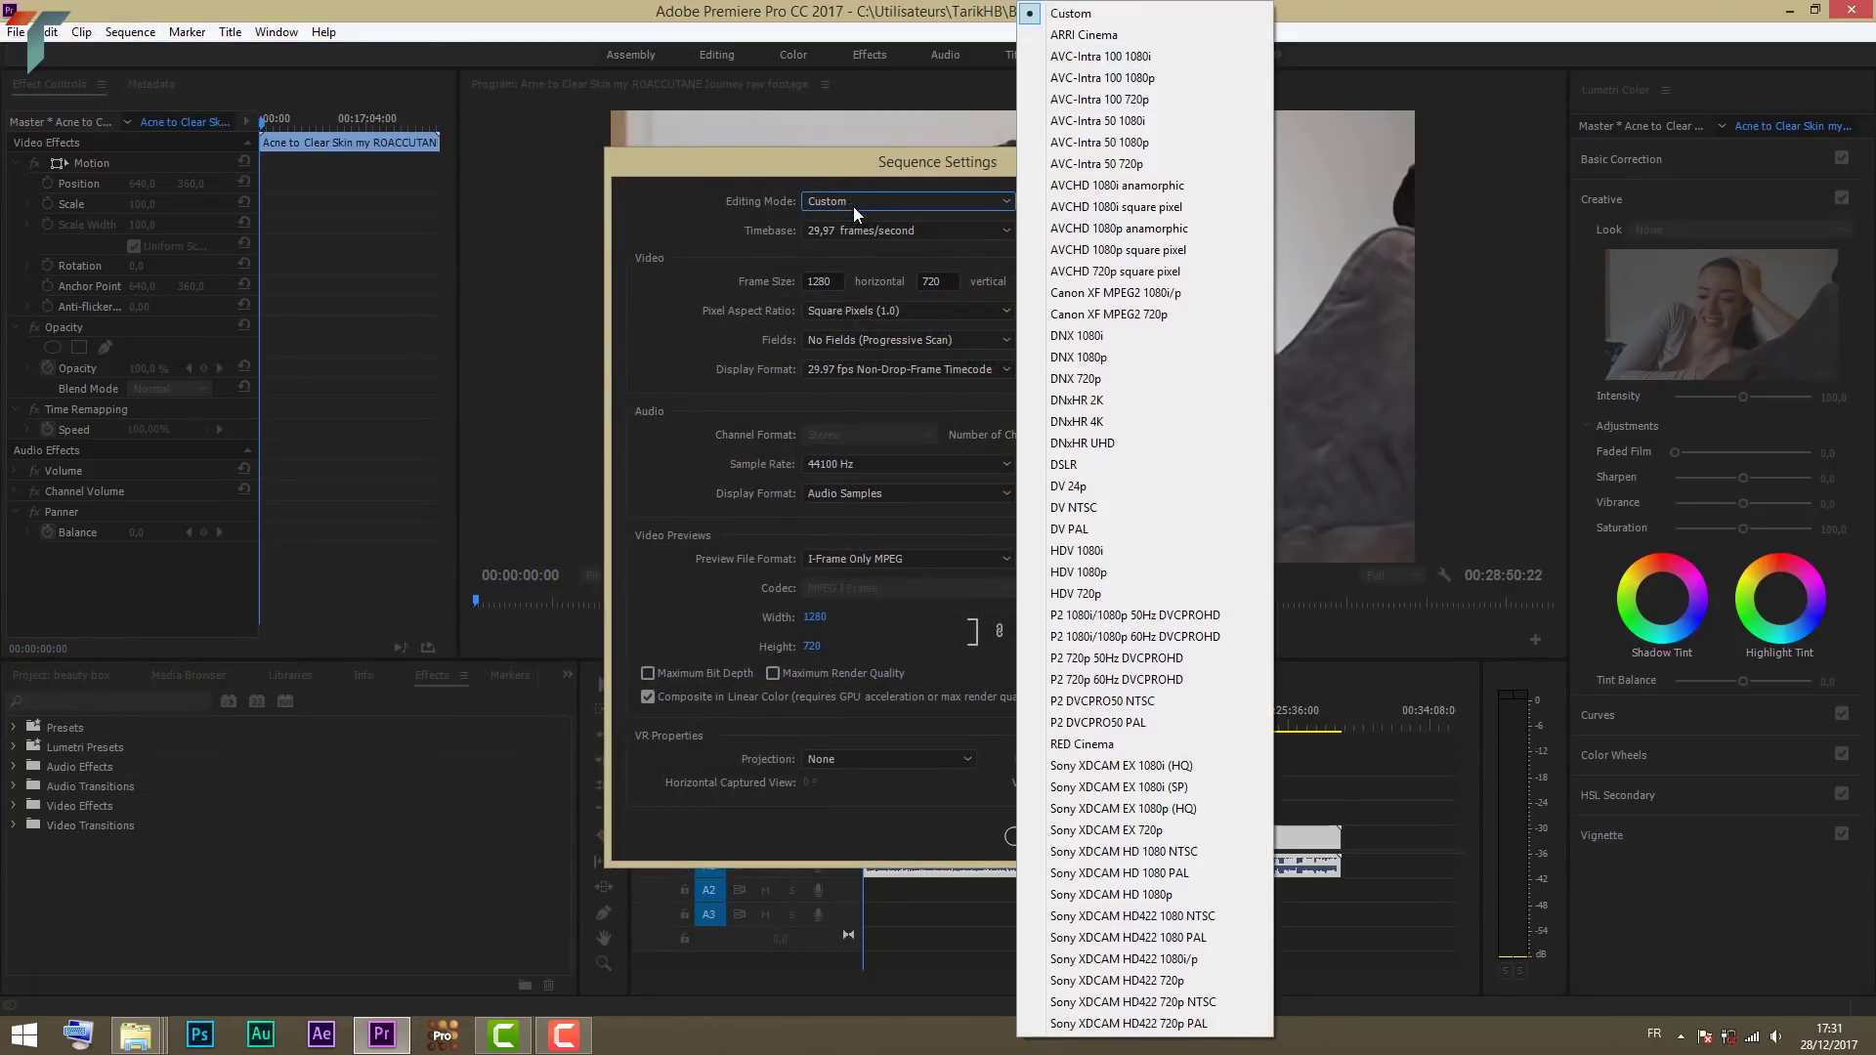
pyautogui.click(1075, 17)
pyautogui.click(901, 234)
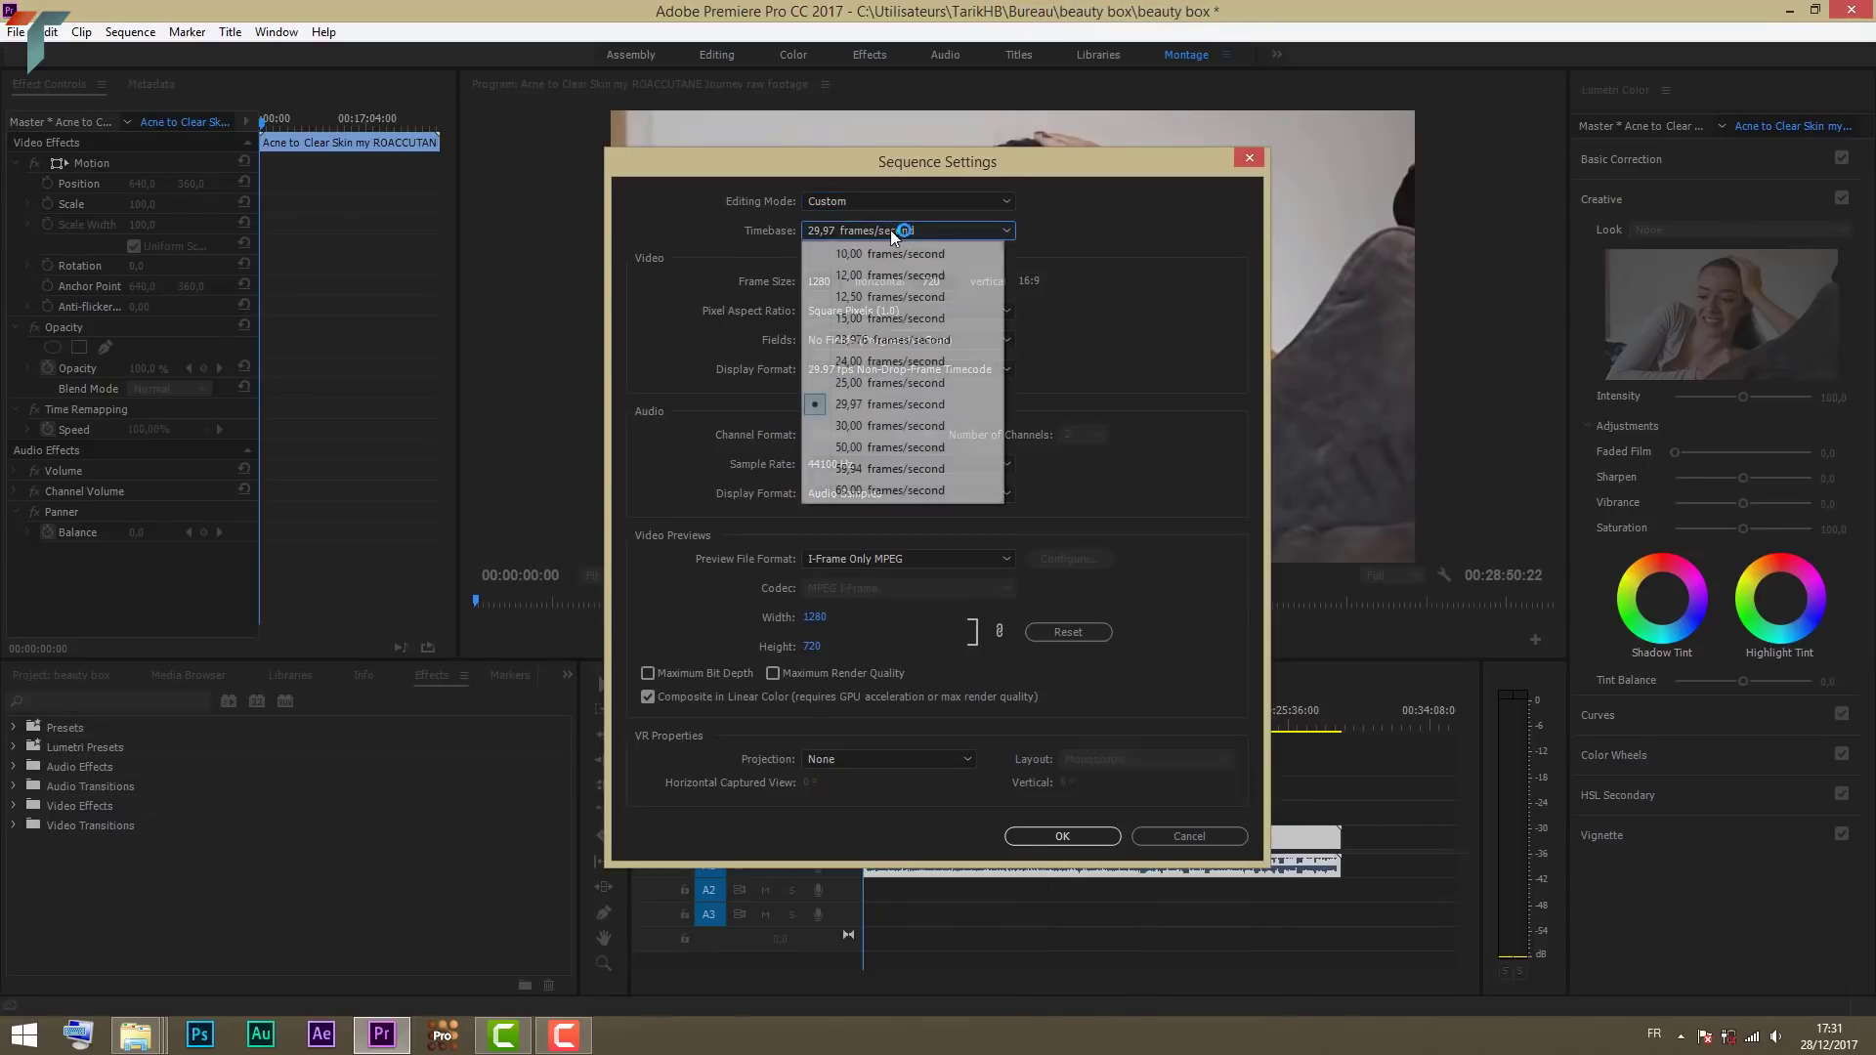
pyautogui.click(849, 491)
pyautogui.click(825, 281)
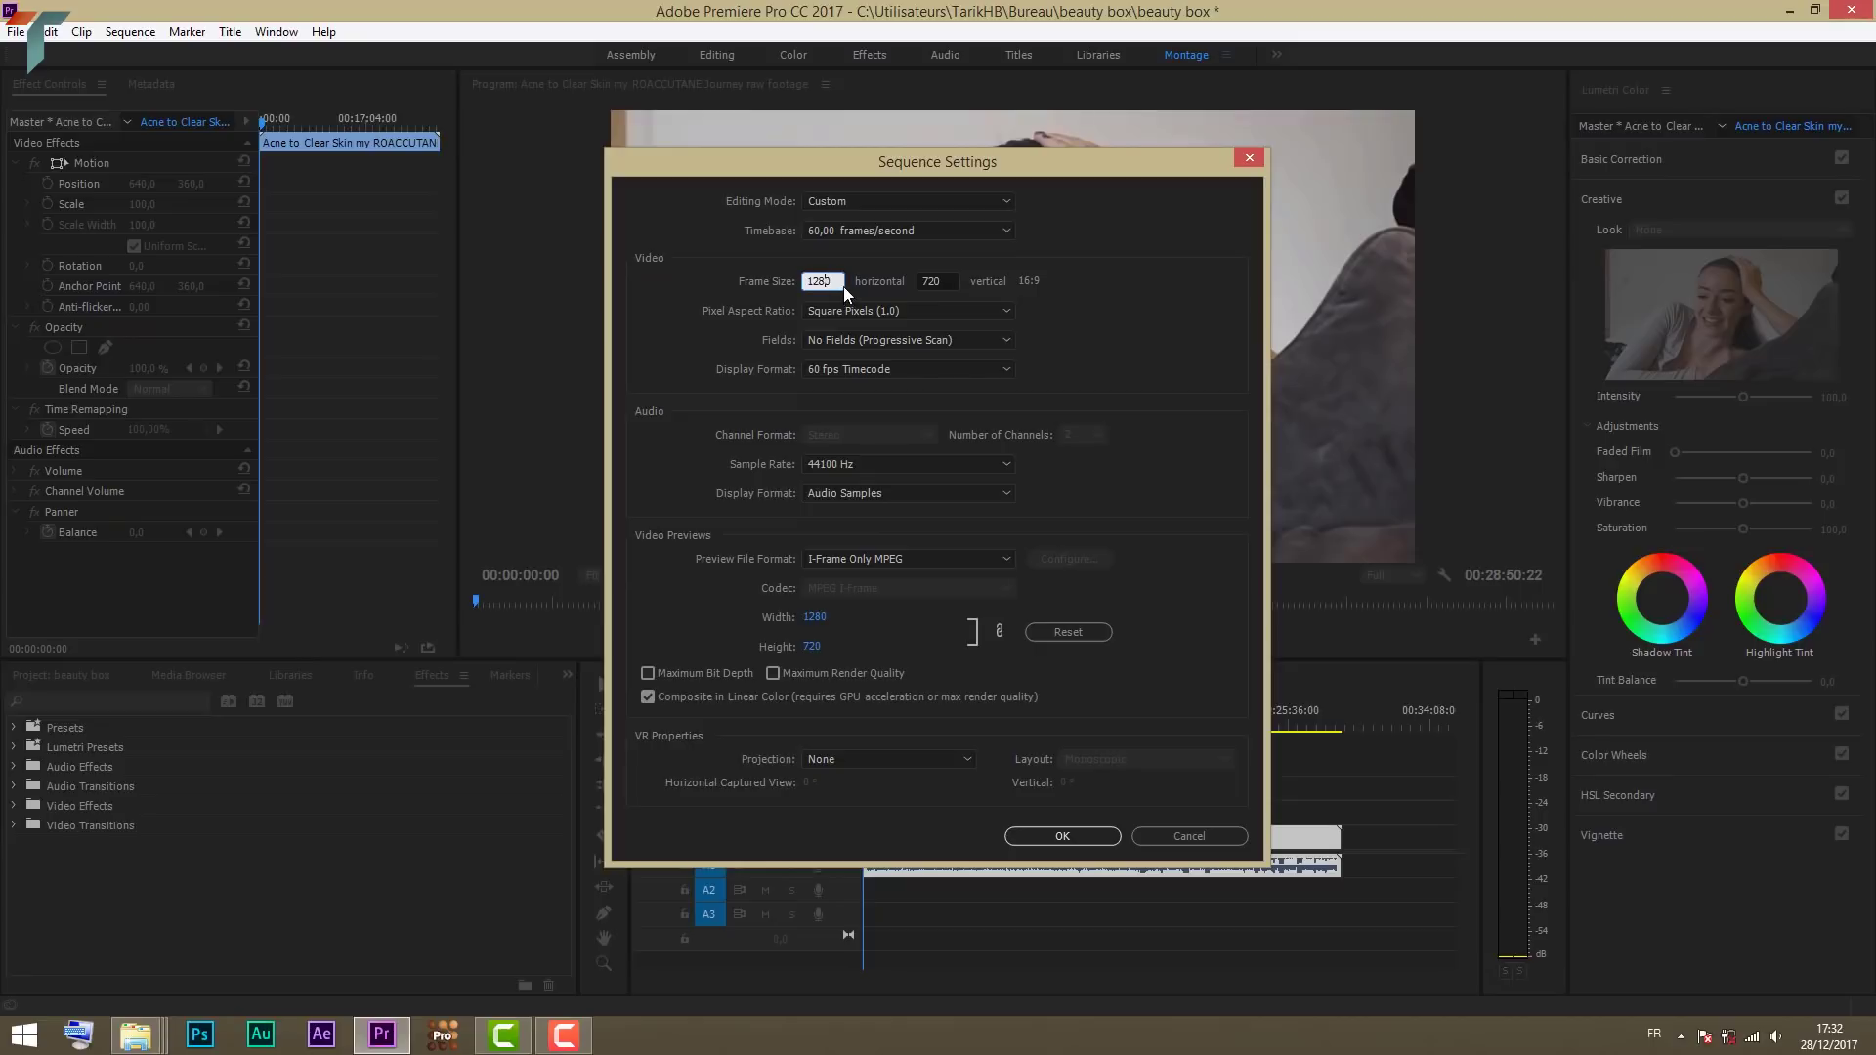
pyautogui.doubleClick(843, 286)
pyautogui.write('19')
pyautogui.write('20')
pyautogui.doubleClick(942, 280)
pyautogui.write('80')
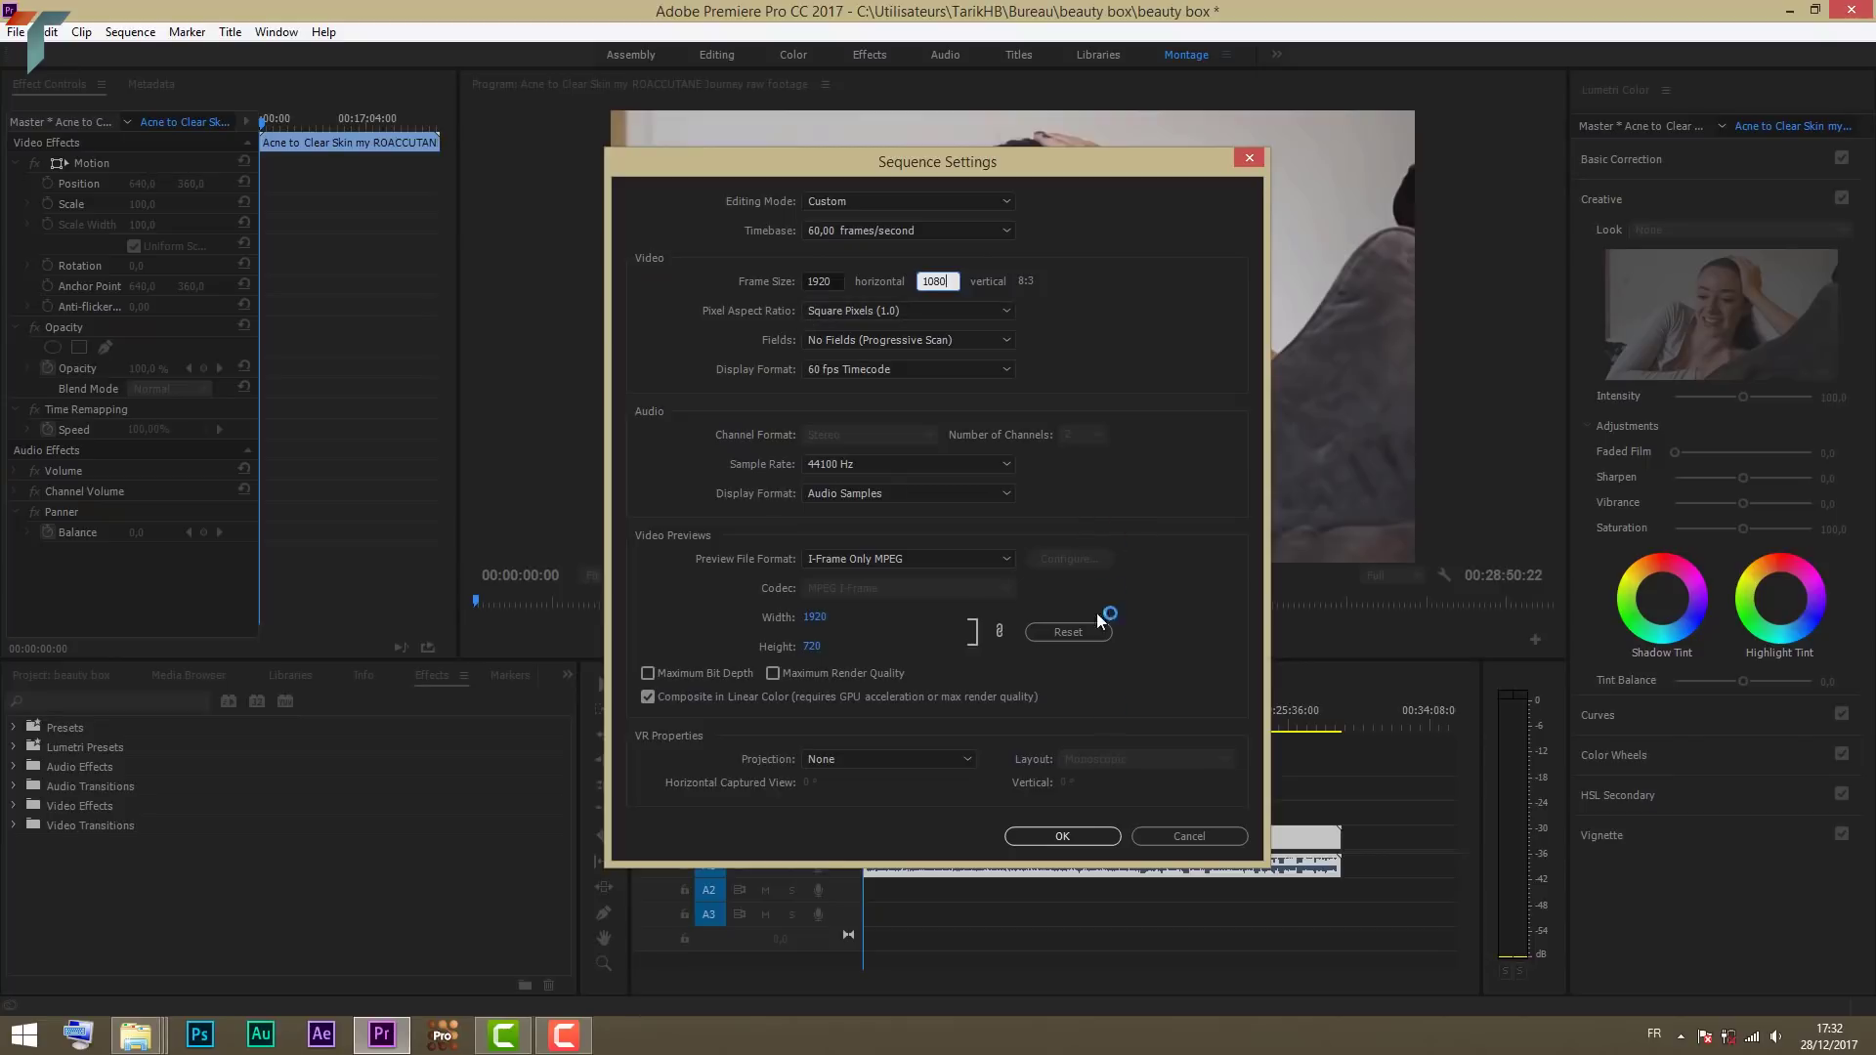
pyautogui.click(1085, 837)
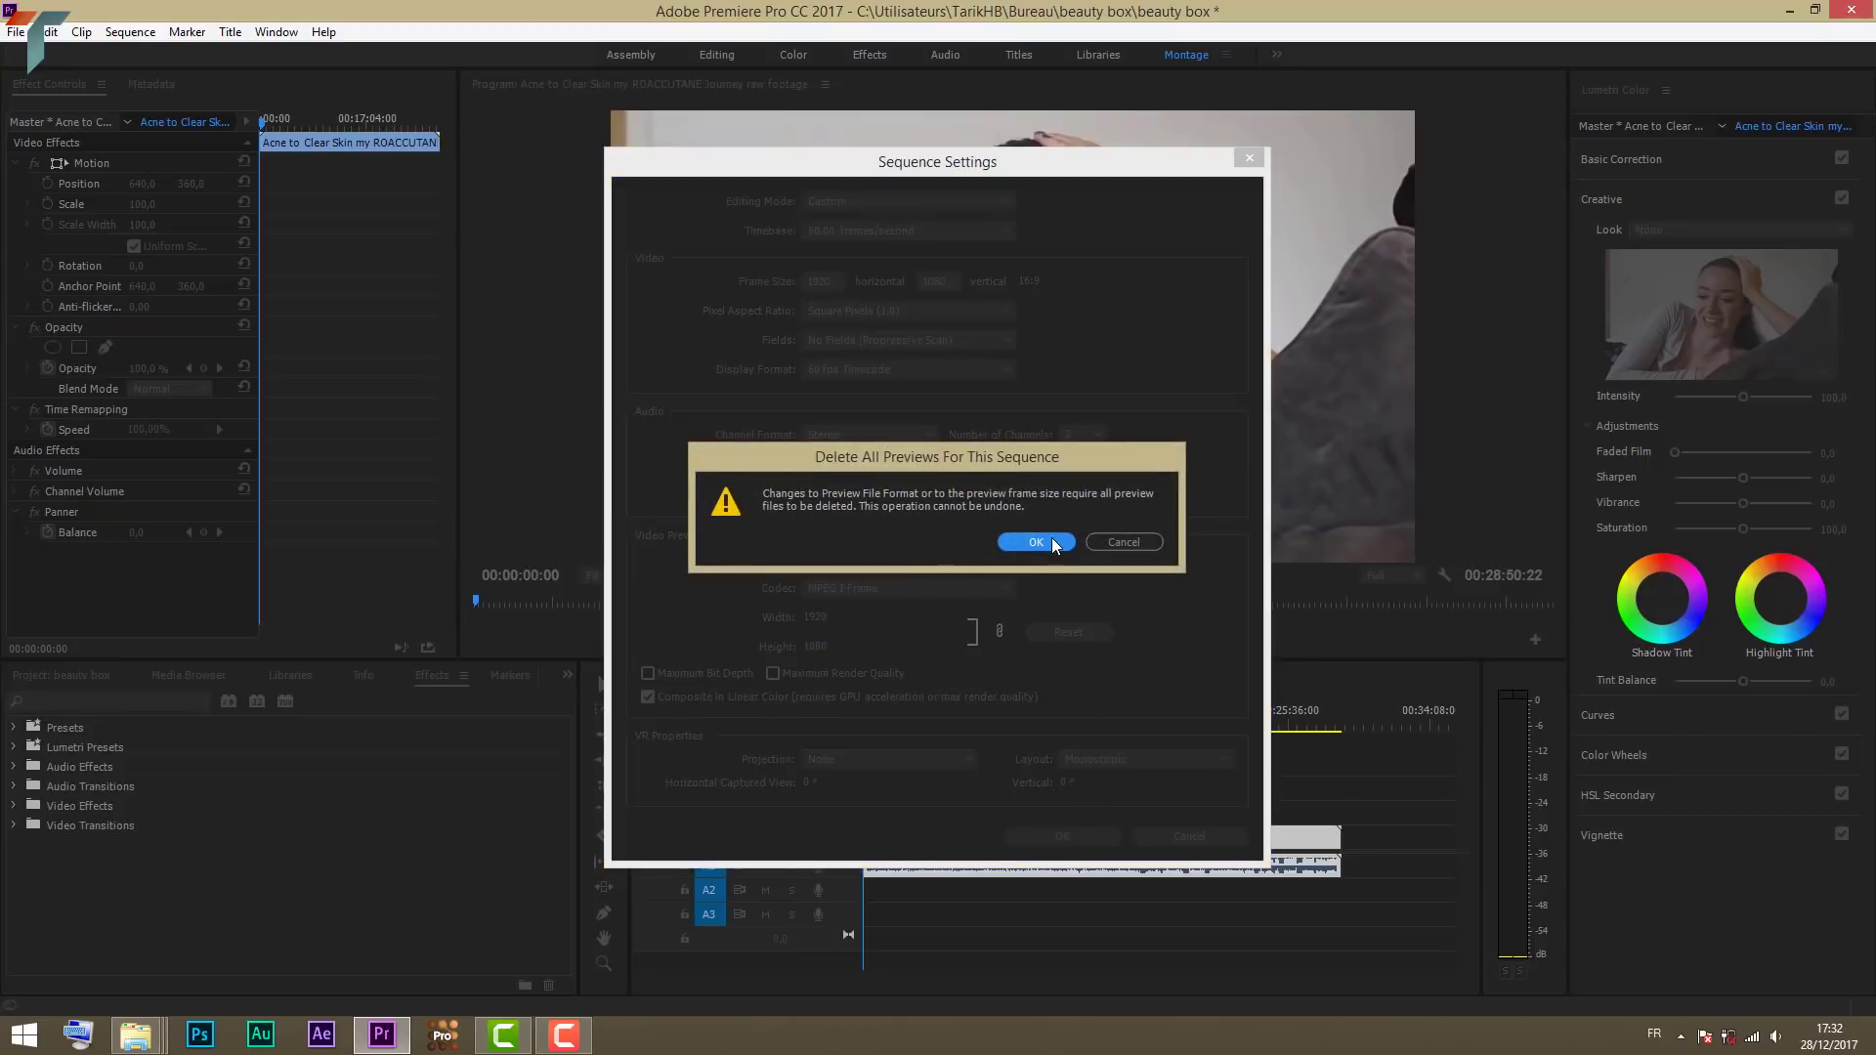
pyautogui.click(1051, 539)
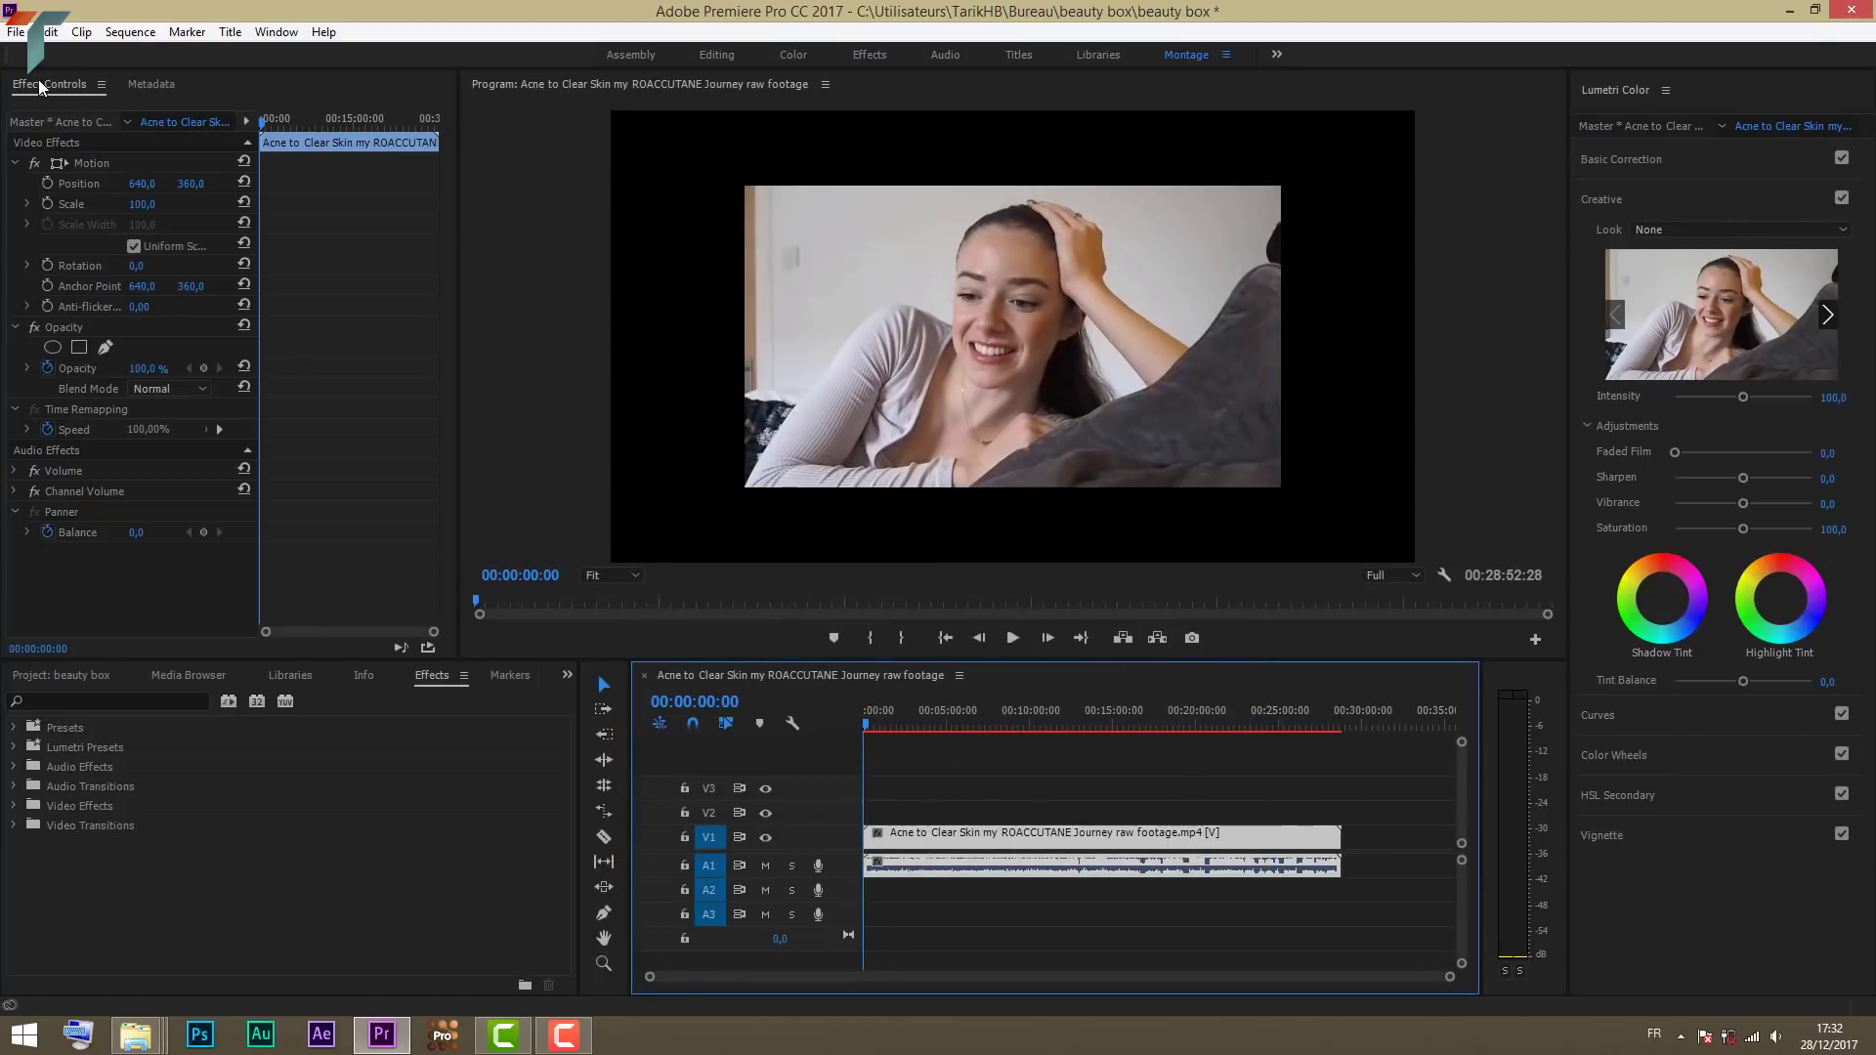
# Step: Scale the clip to 151, unlink and delete its A1 audio, then scrub to check the footage
pyautogui.click(41, 88)
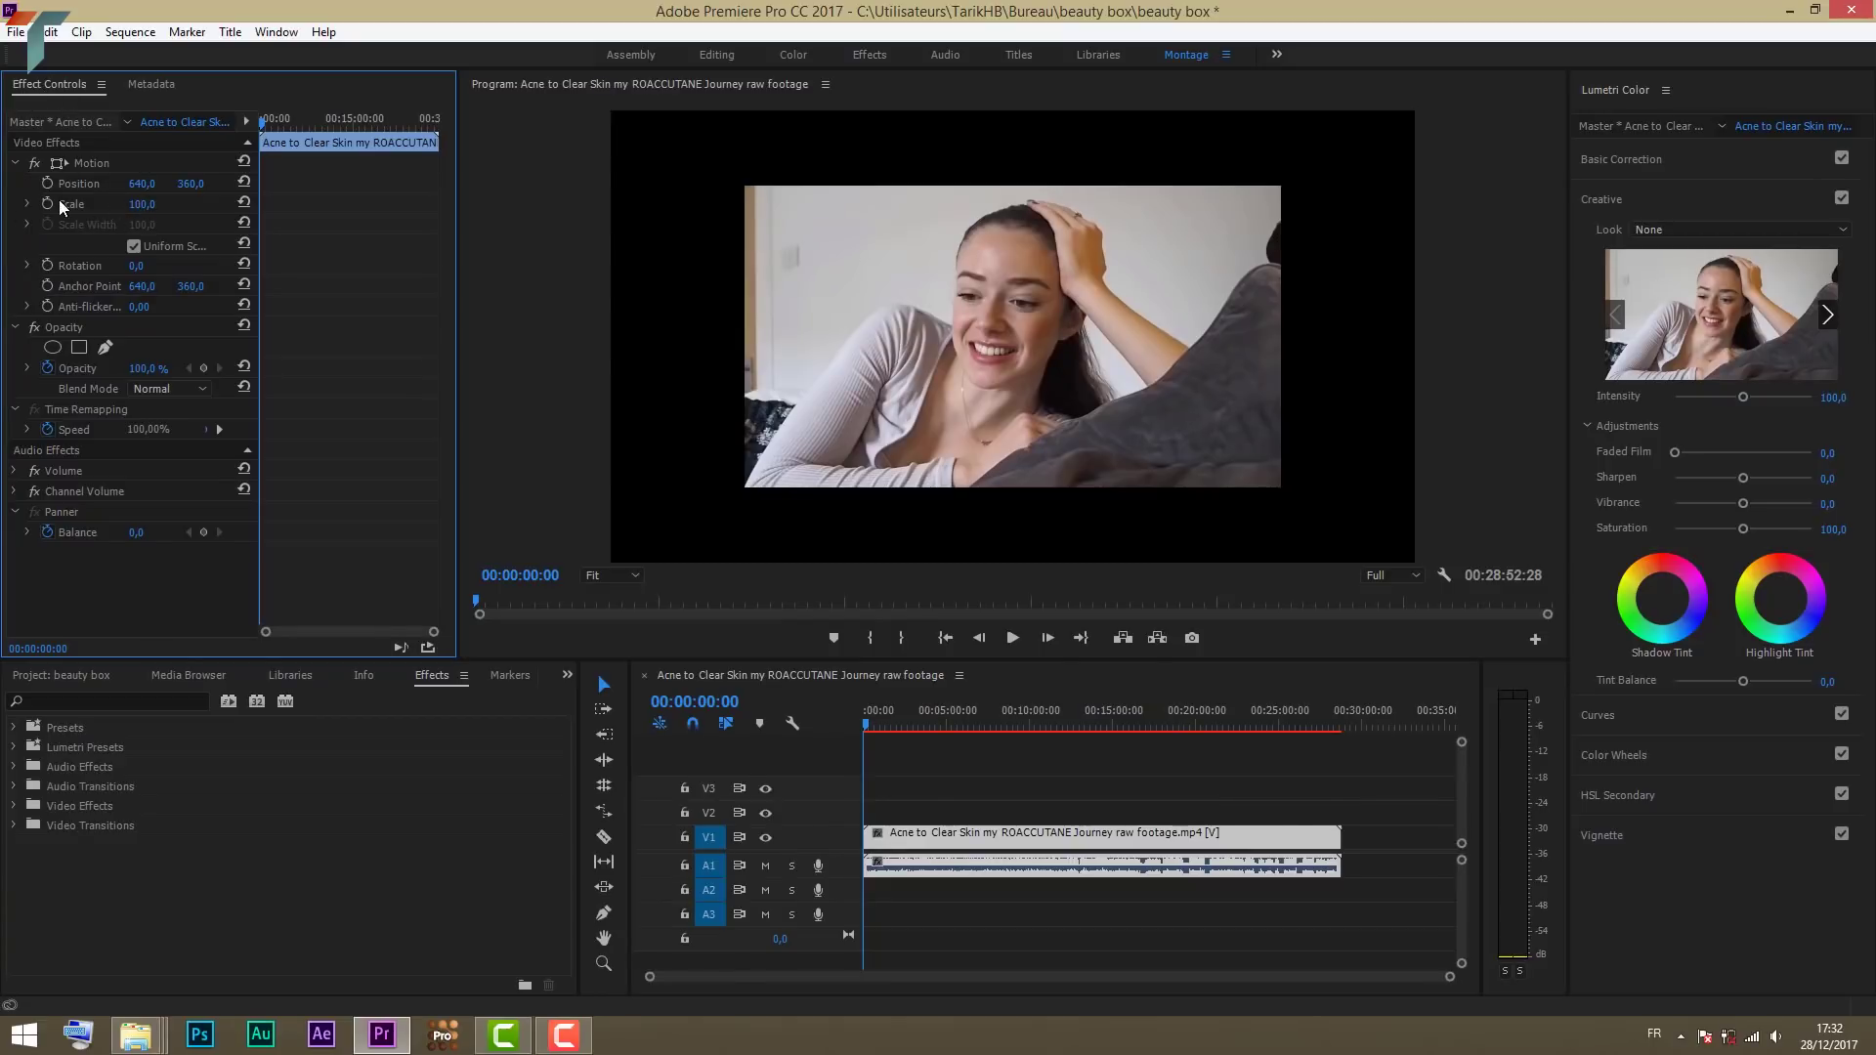
pyautogui.moveTo(141, 208); pyautogui.dragTo(191, 207)
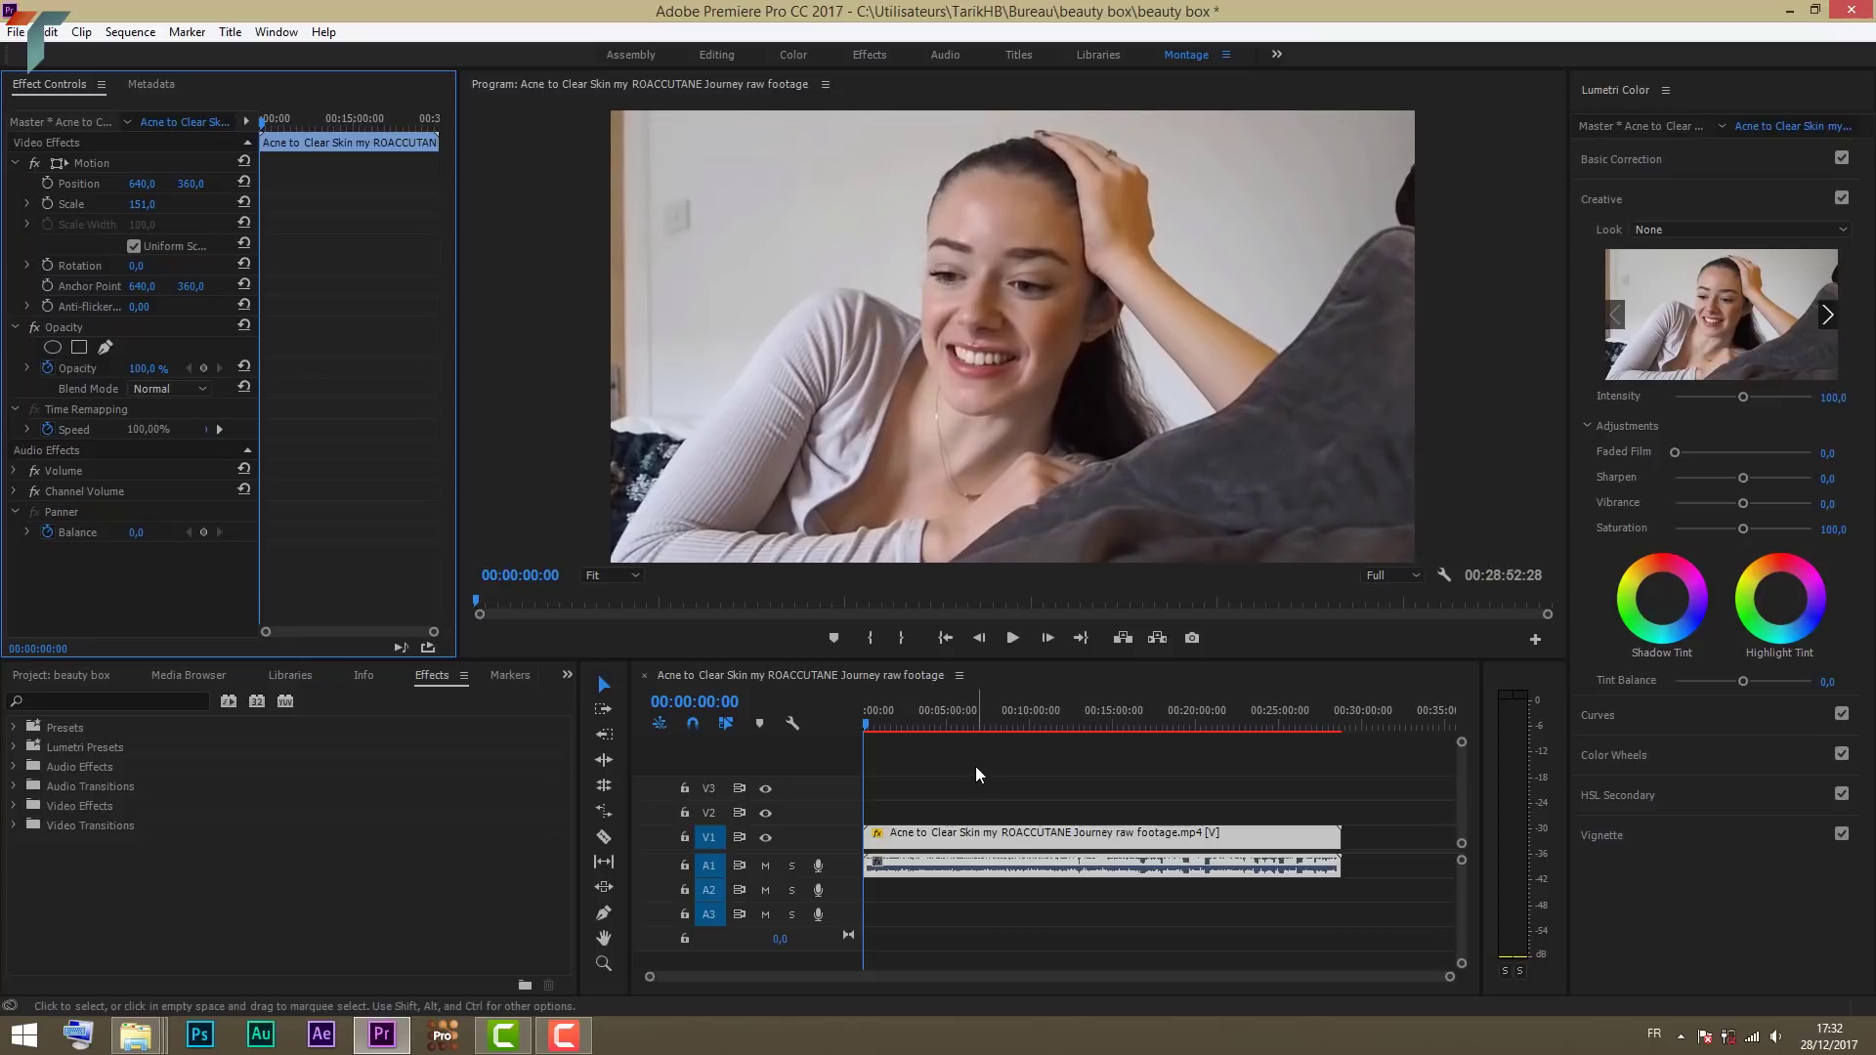
pyautogui.click(942, 838)
pyautogui.rightClick(942, 840)
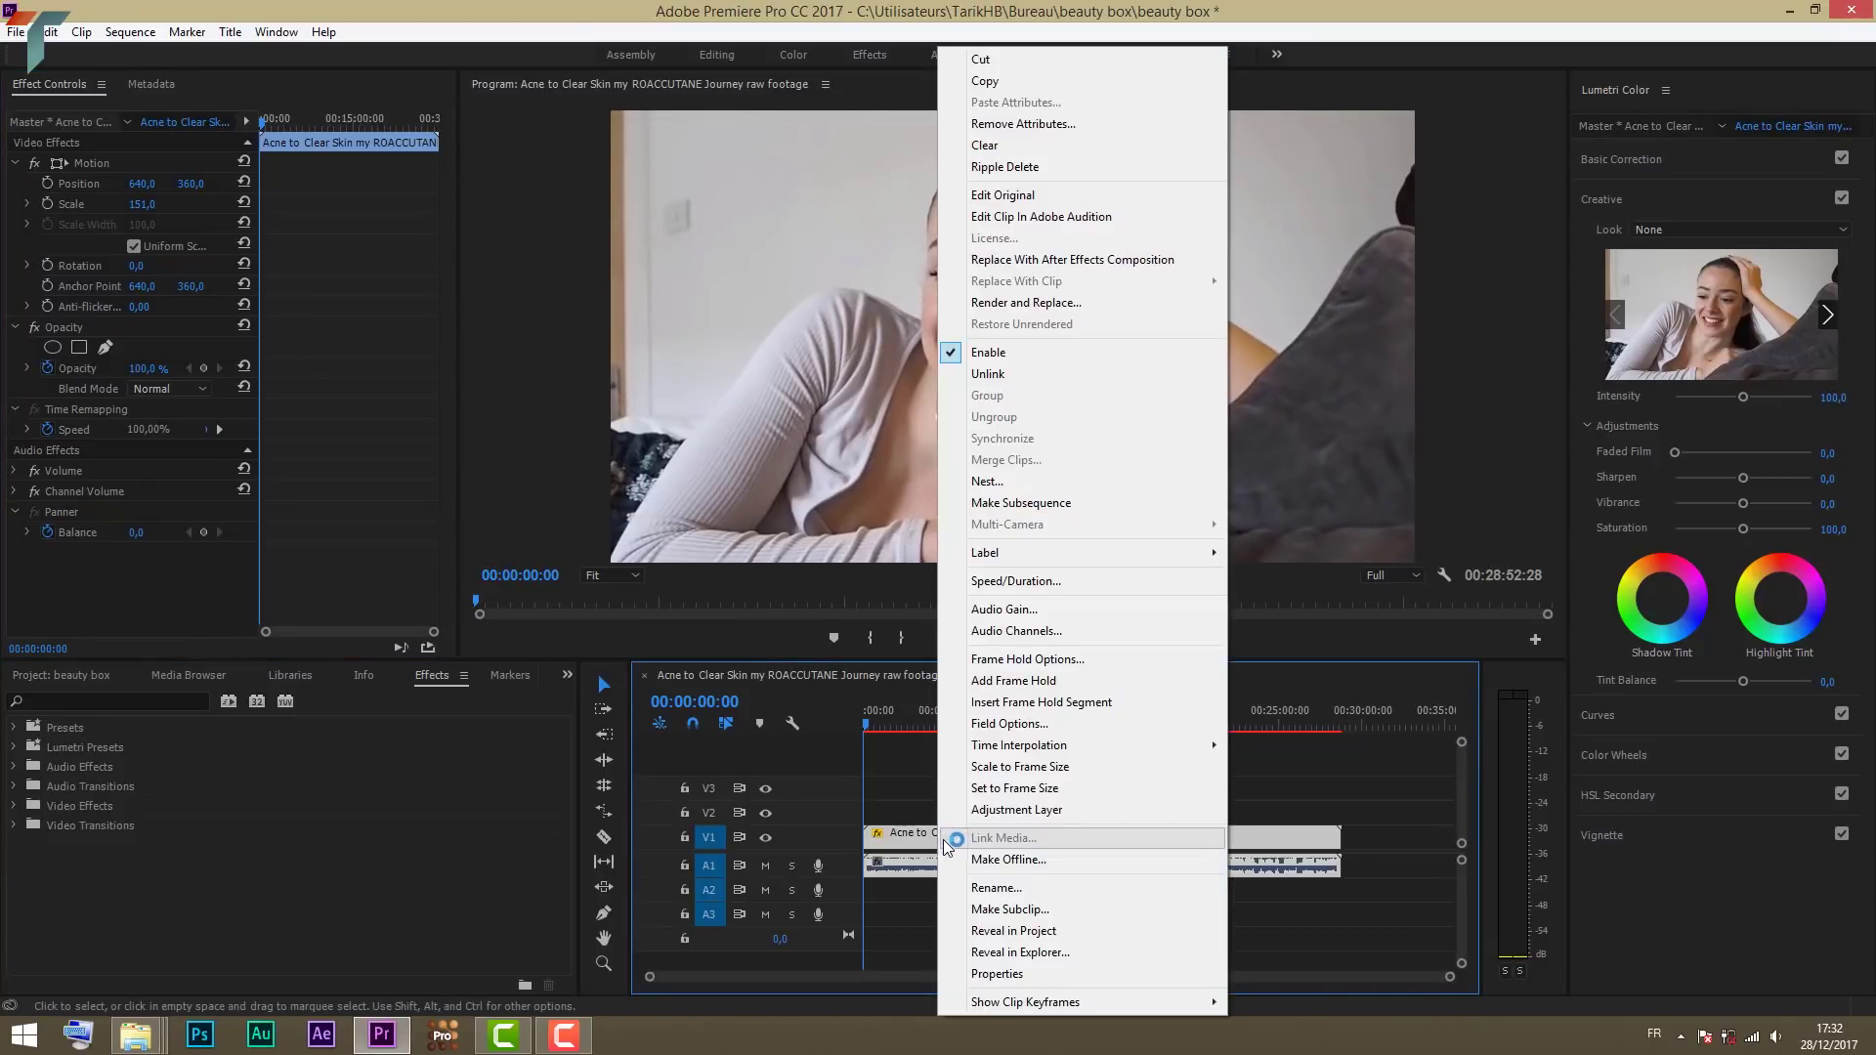
pyautogui.click(988, 375)
pyautogui.click(1032, 865)
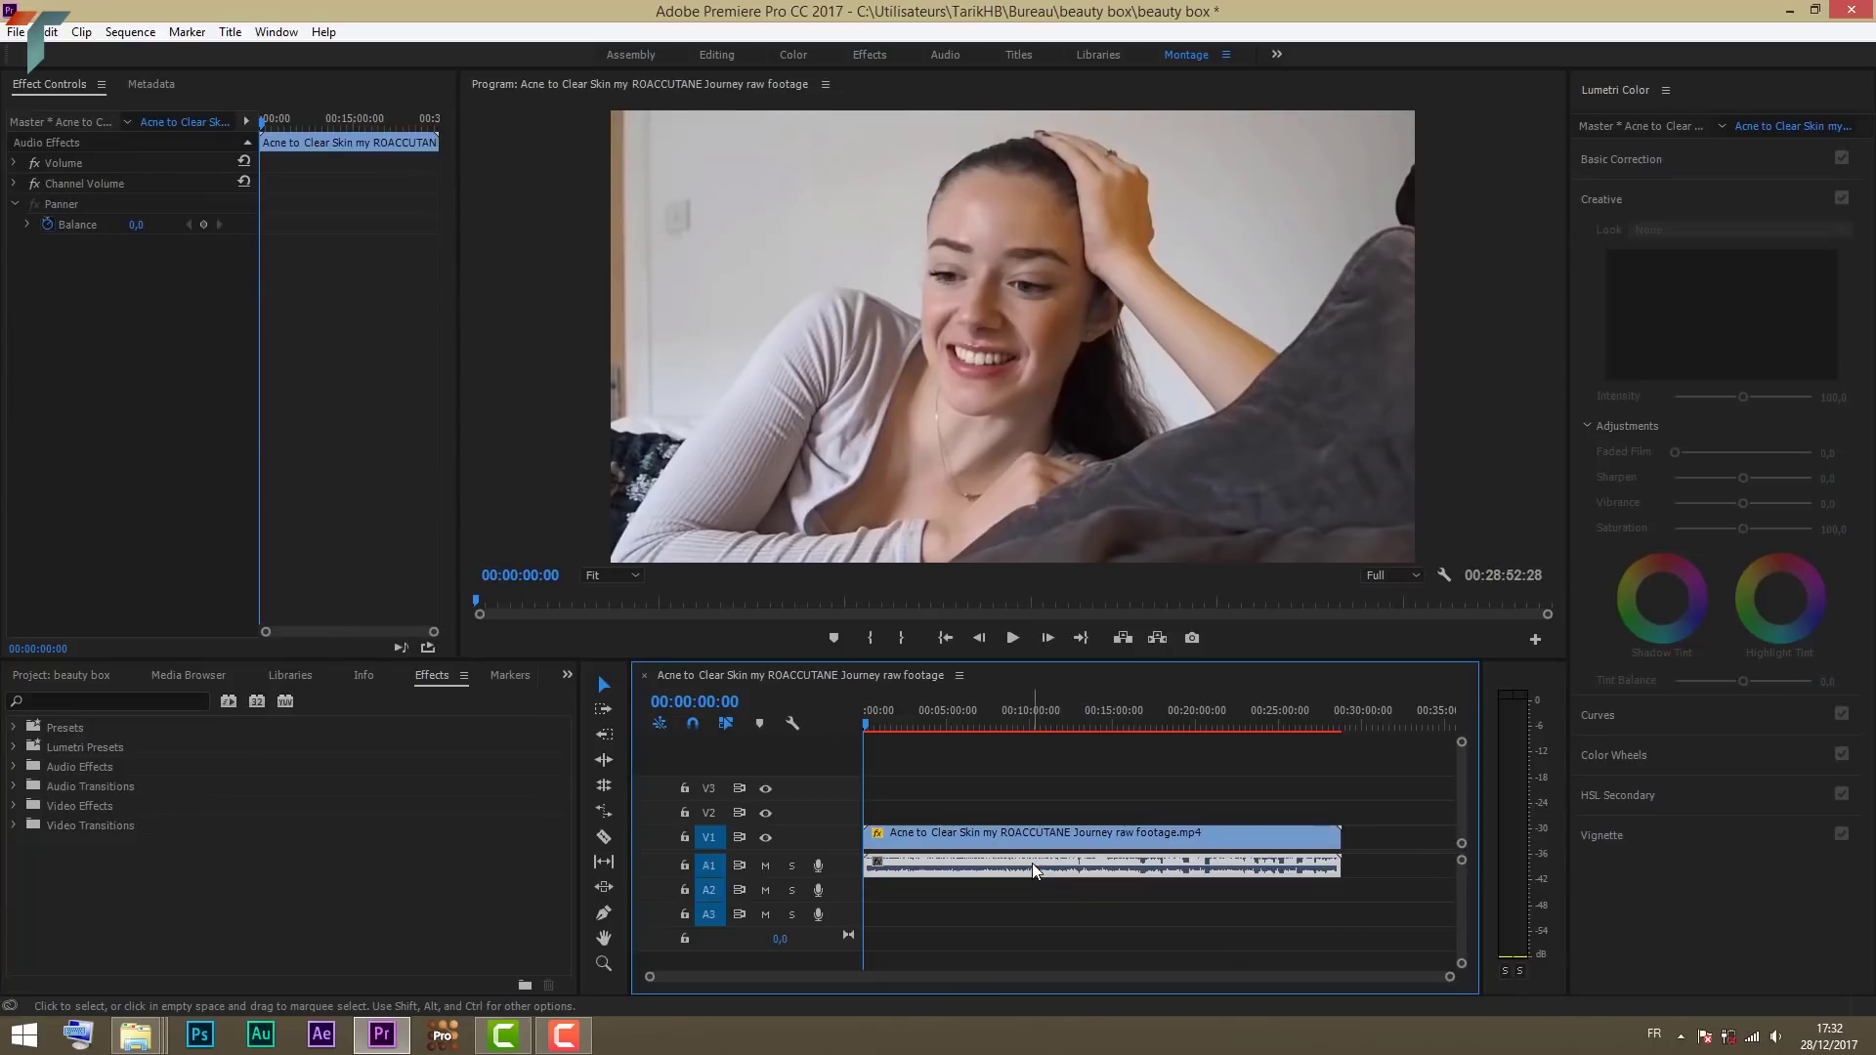
pyautogui.press('Delete')
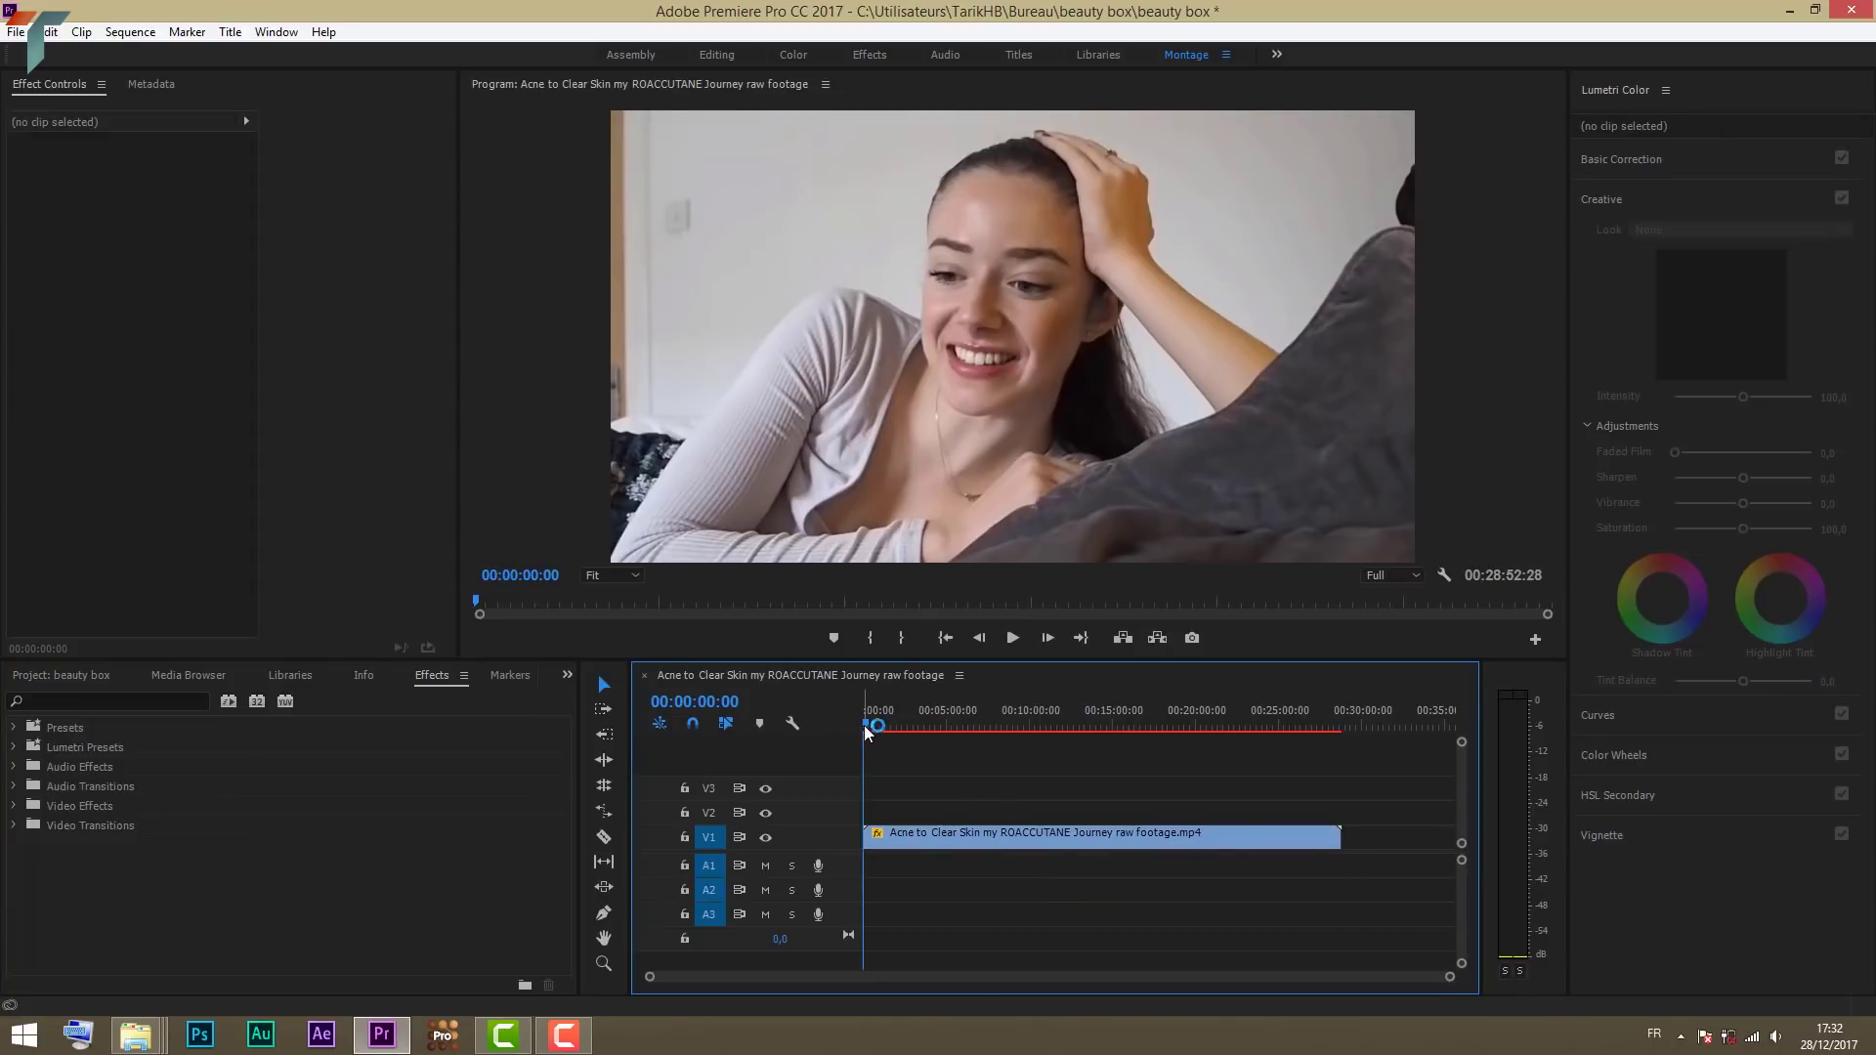
pyautogui.moveTo(868, 733); pyautogui.dragTo(1075, 742)
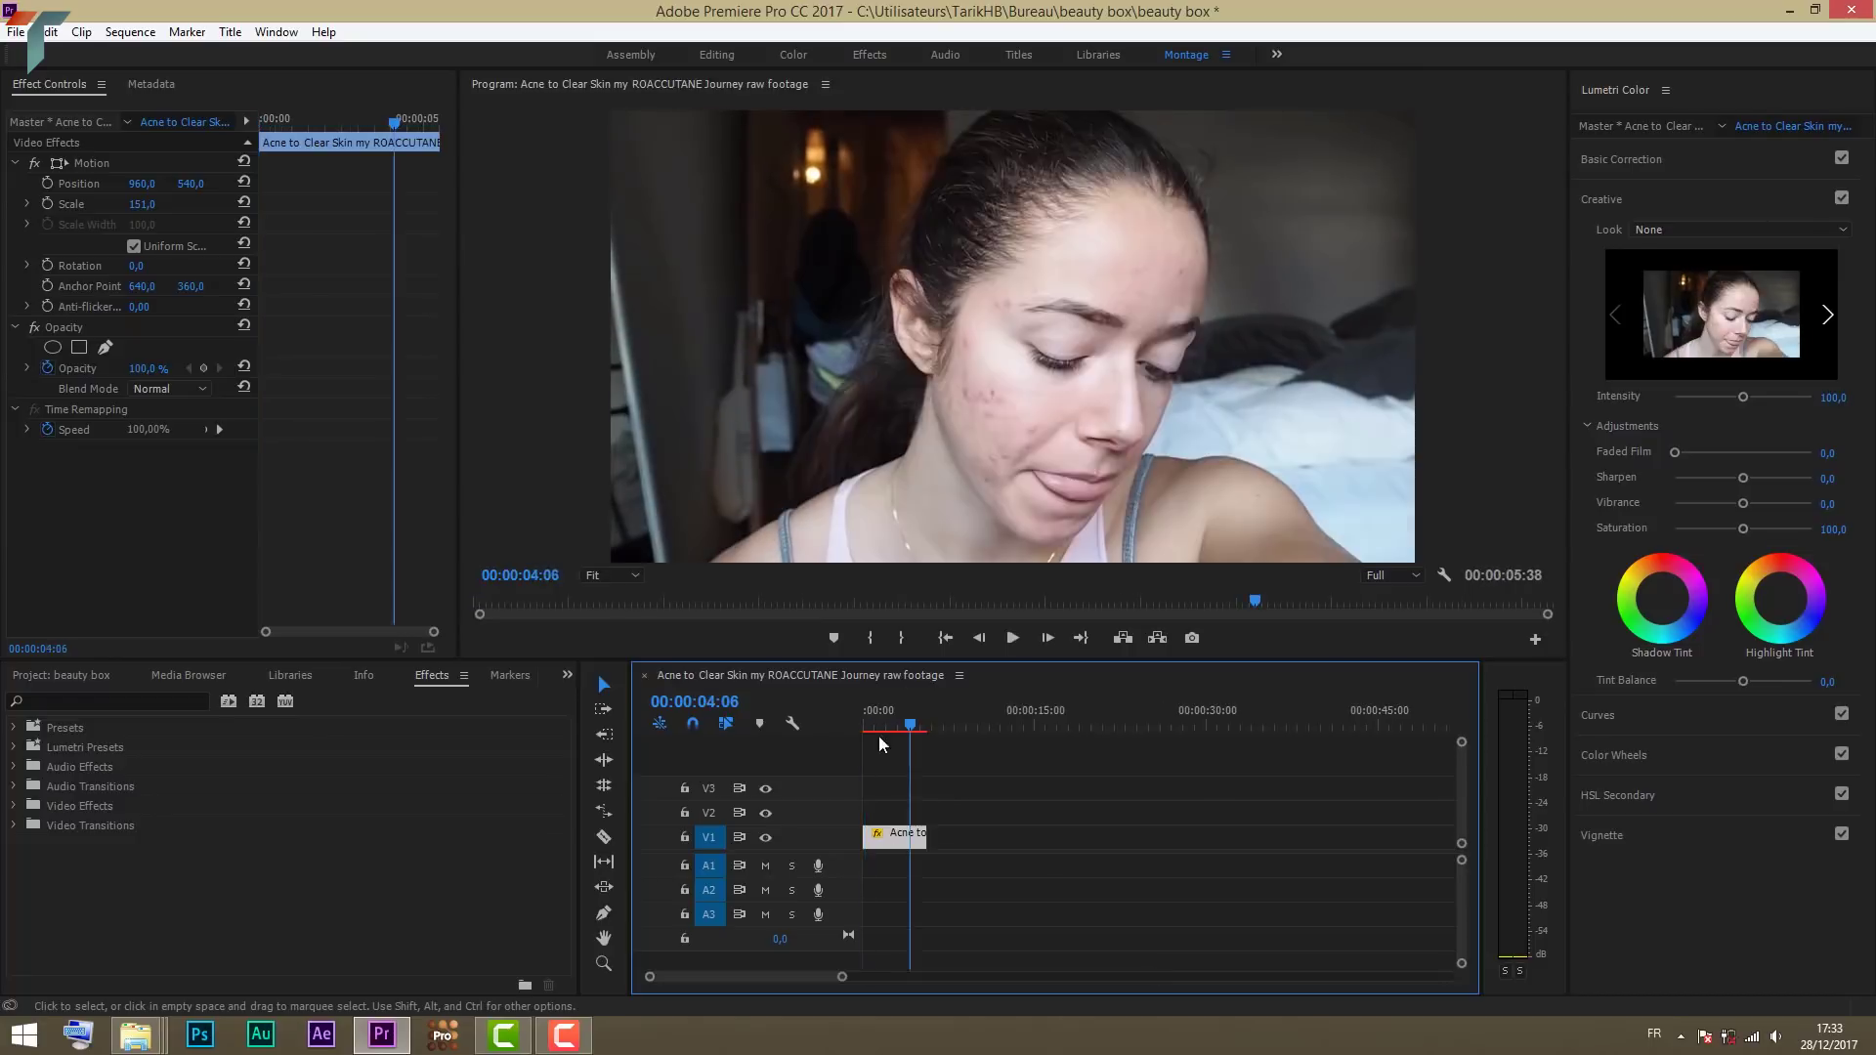
# Step: Play the sequence, then stop and return the playhead to the start
pyautogui.moveTo(879, 745); pyautogui.dragTo(825, 730)
pyautogui.press('space')
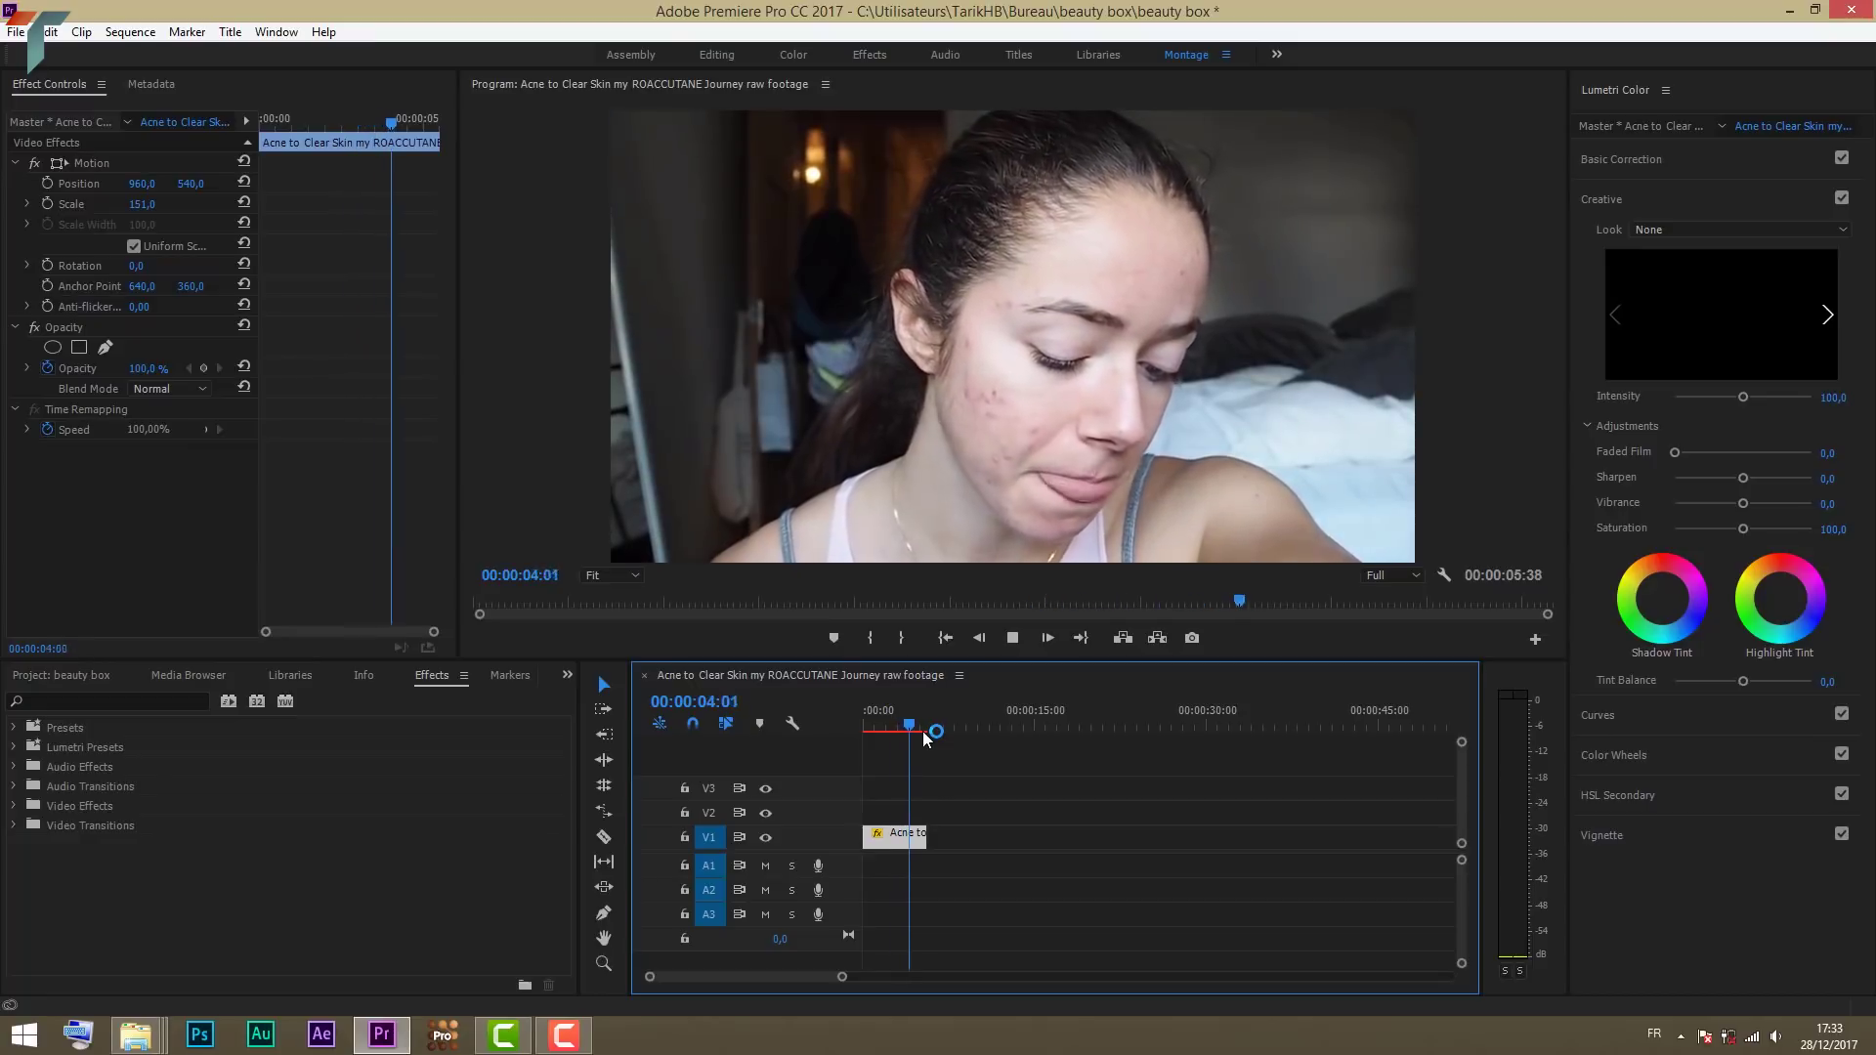
pyautogui.press('space')
pyautogui.press('Home')
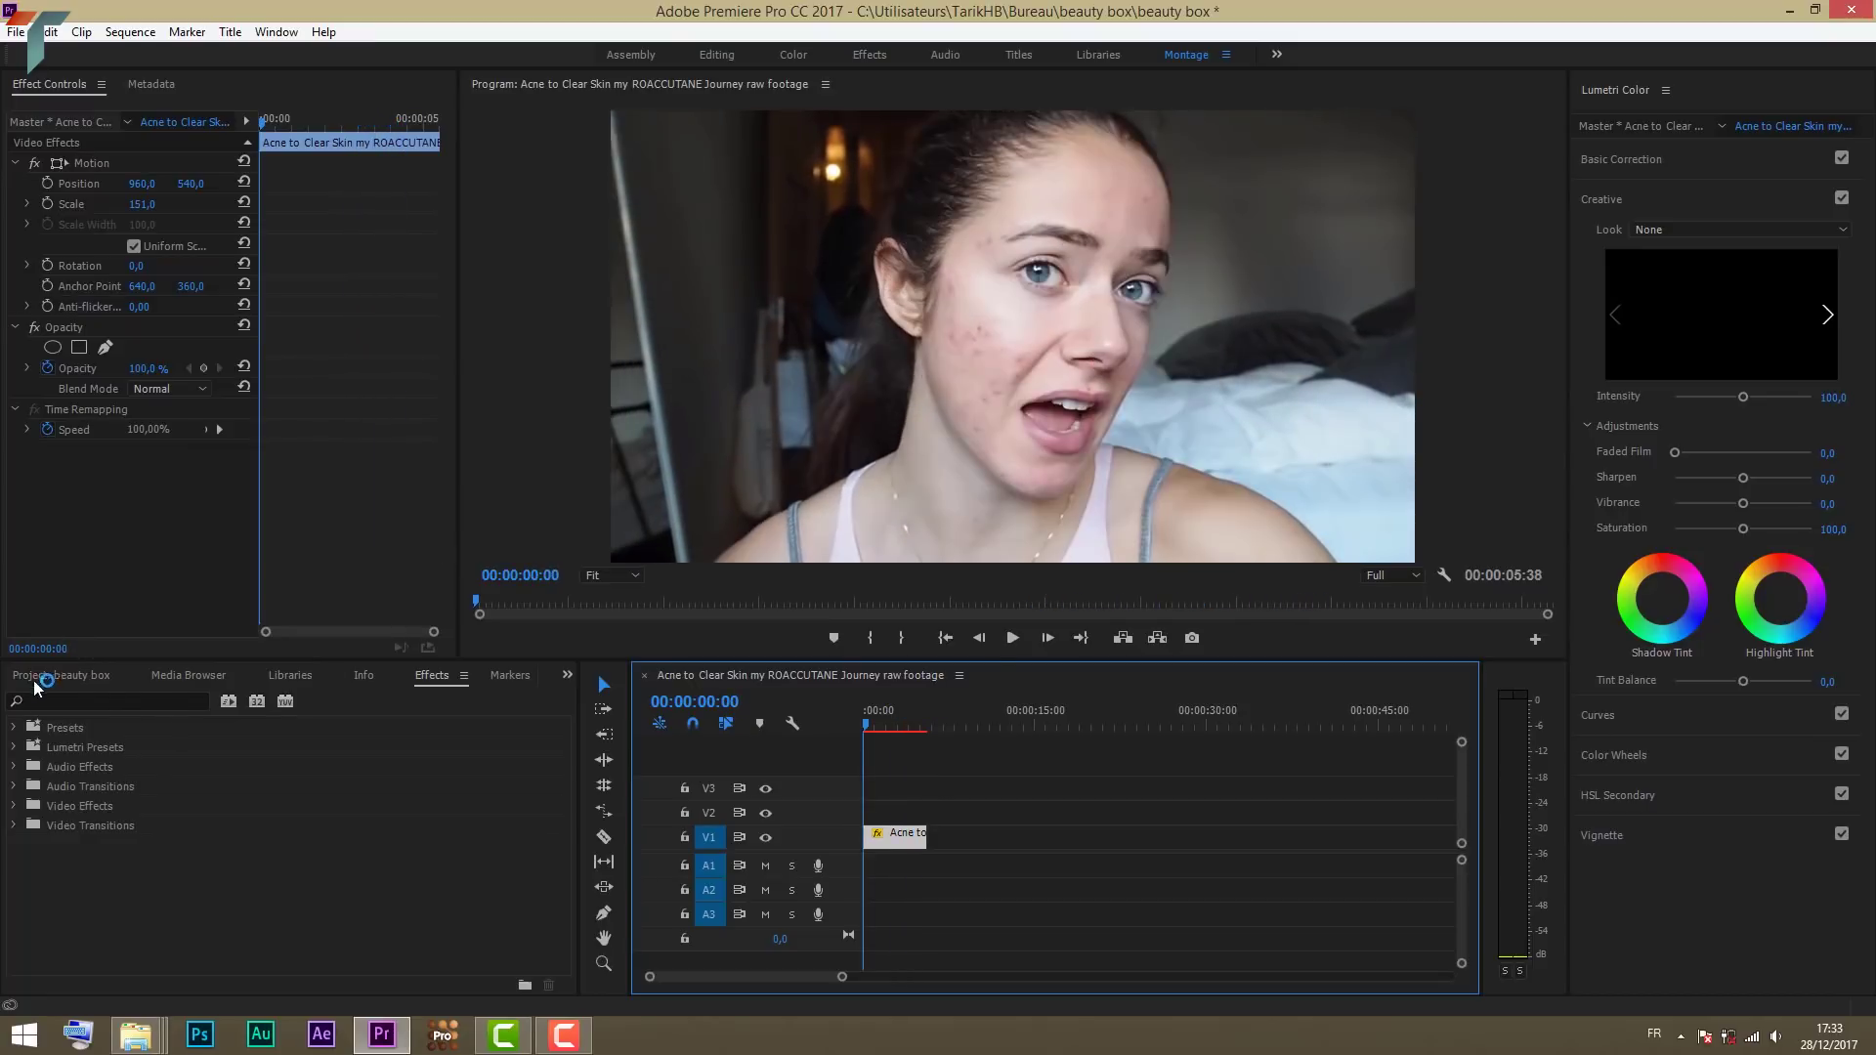
# Step: Search the Effects panel for 'bea' to reveal Digital Anarchy's Beauty Box effect
pyautogui.click(430, 676)
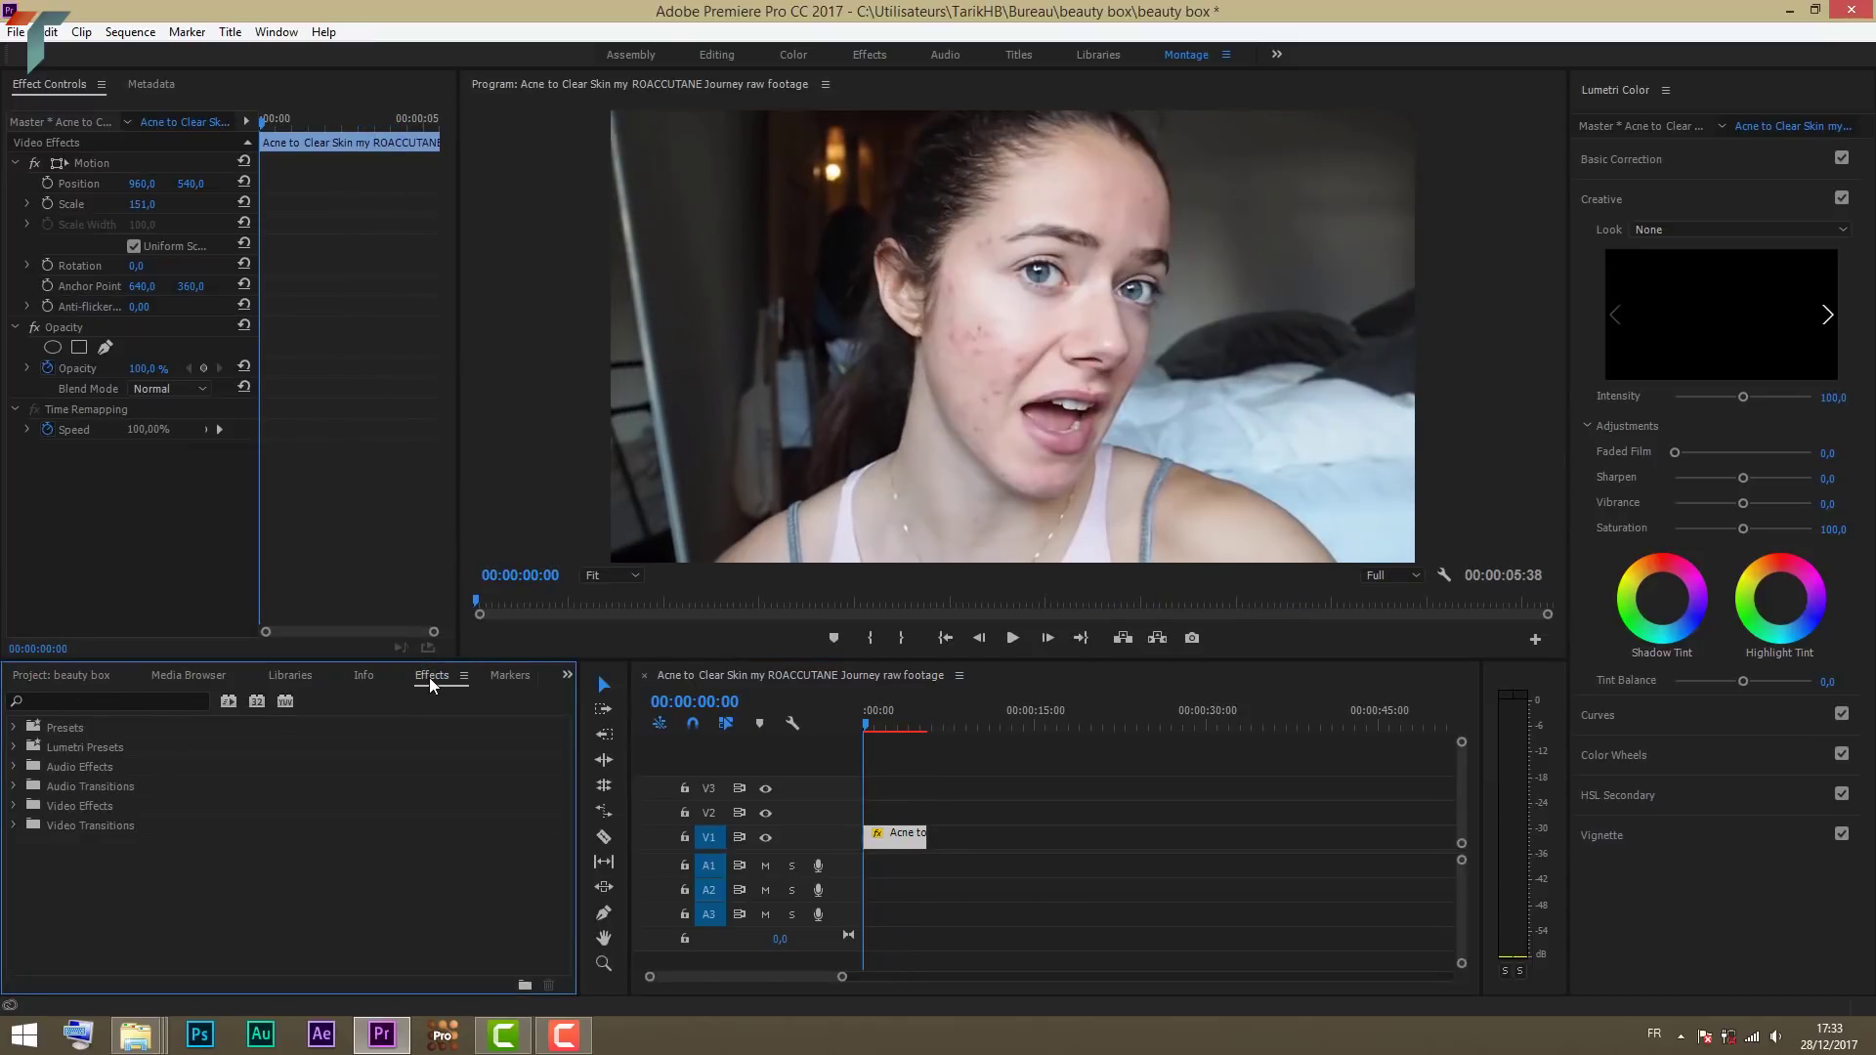
pyautogui.click(43, 701)
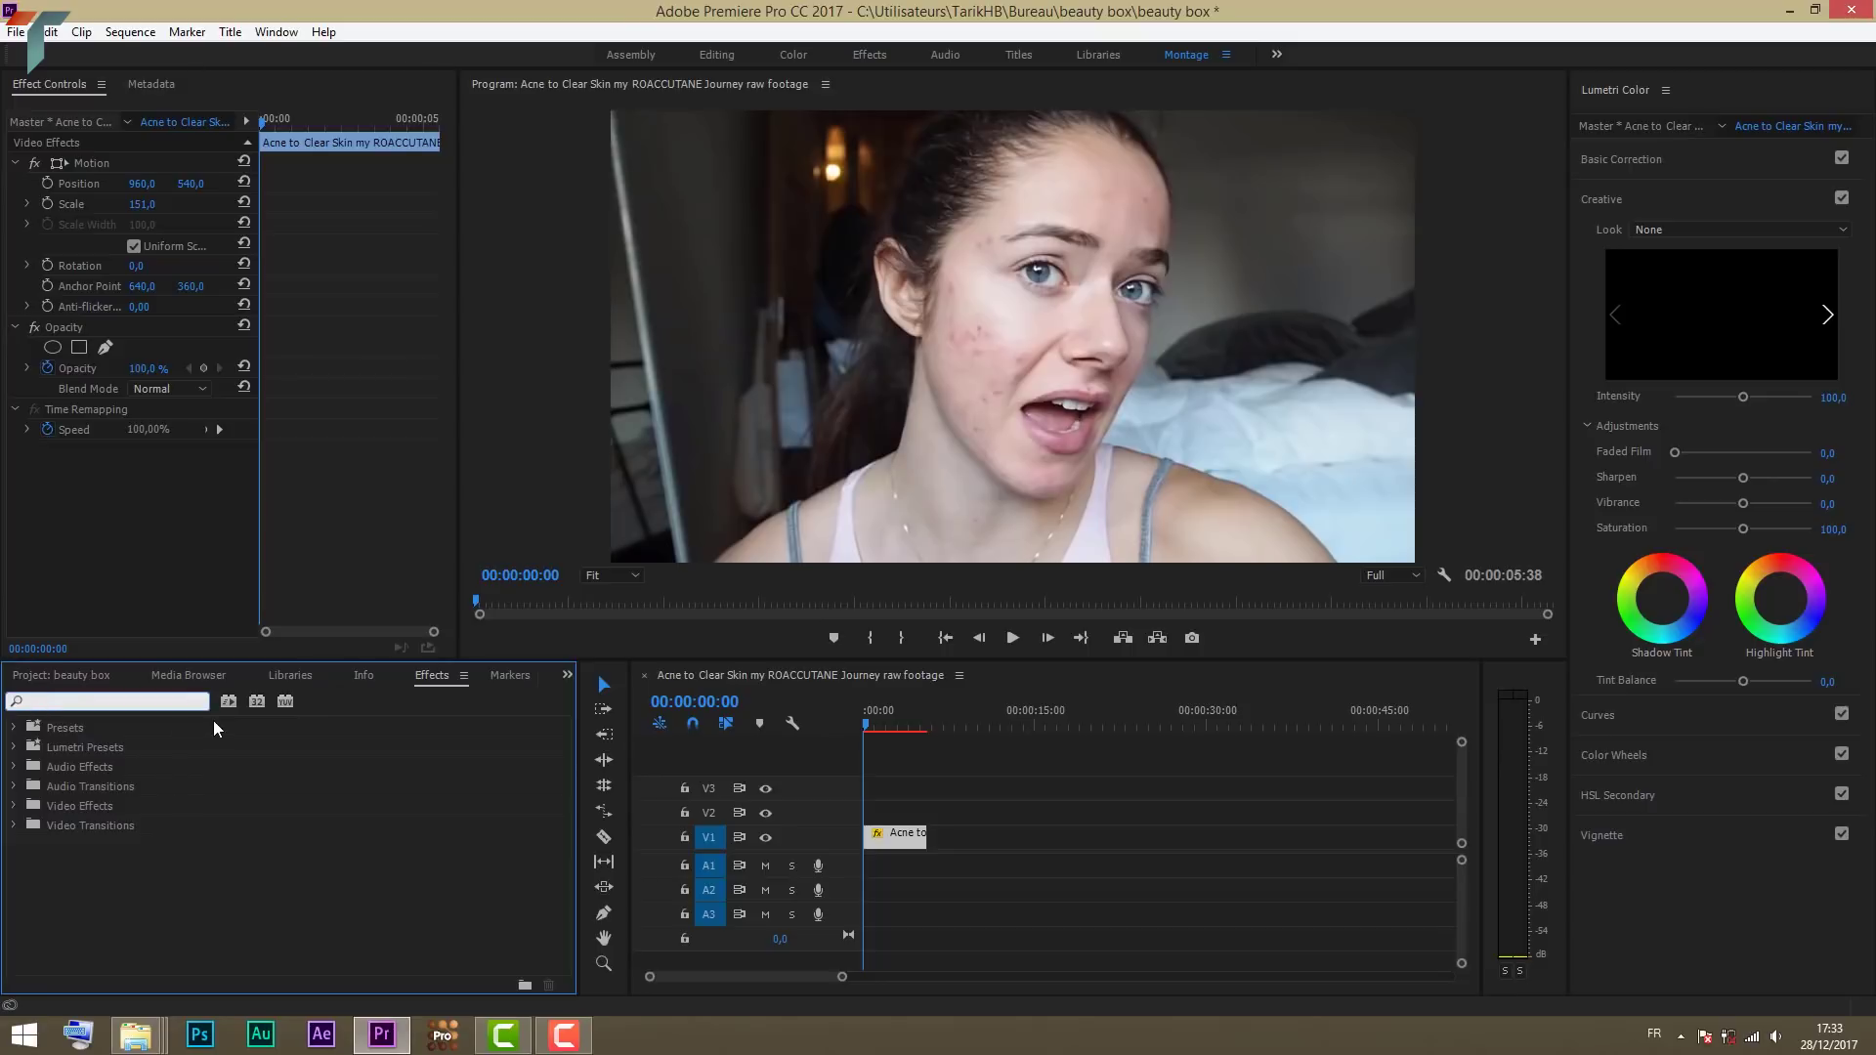
pyautogui.write('bea')
# Step: Apply Beauty Box to the V1 clip, bring up its serial registration form, then show the desktop
pyautogui.moveTo(94, 842); pyautogui.dragTo(893, 837)
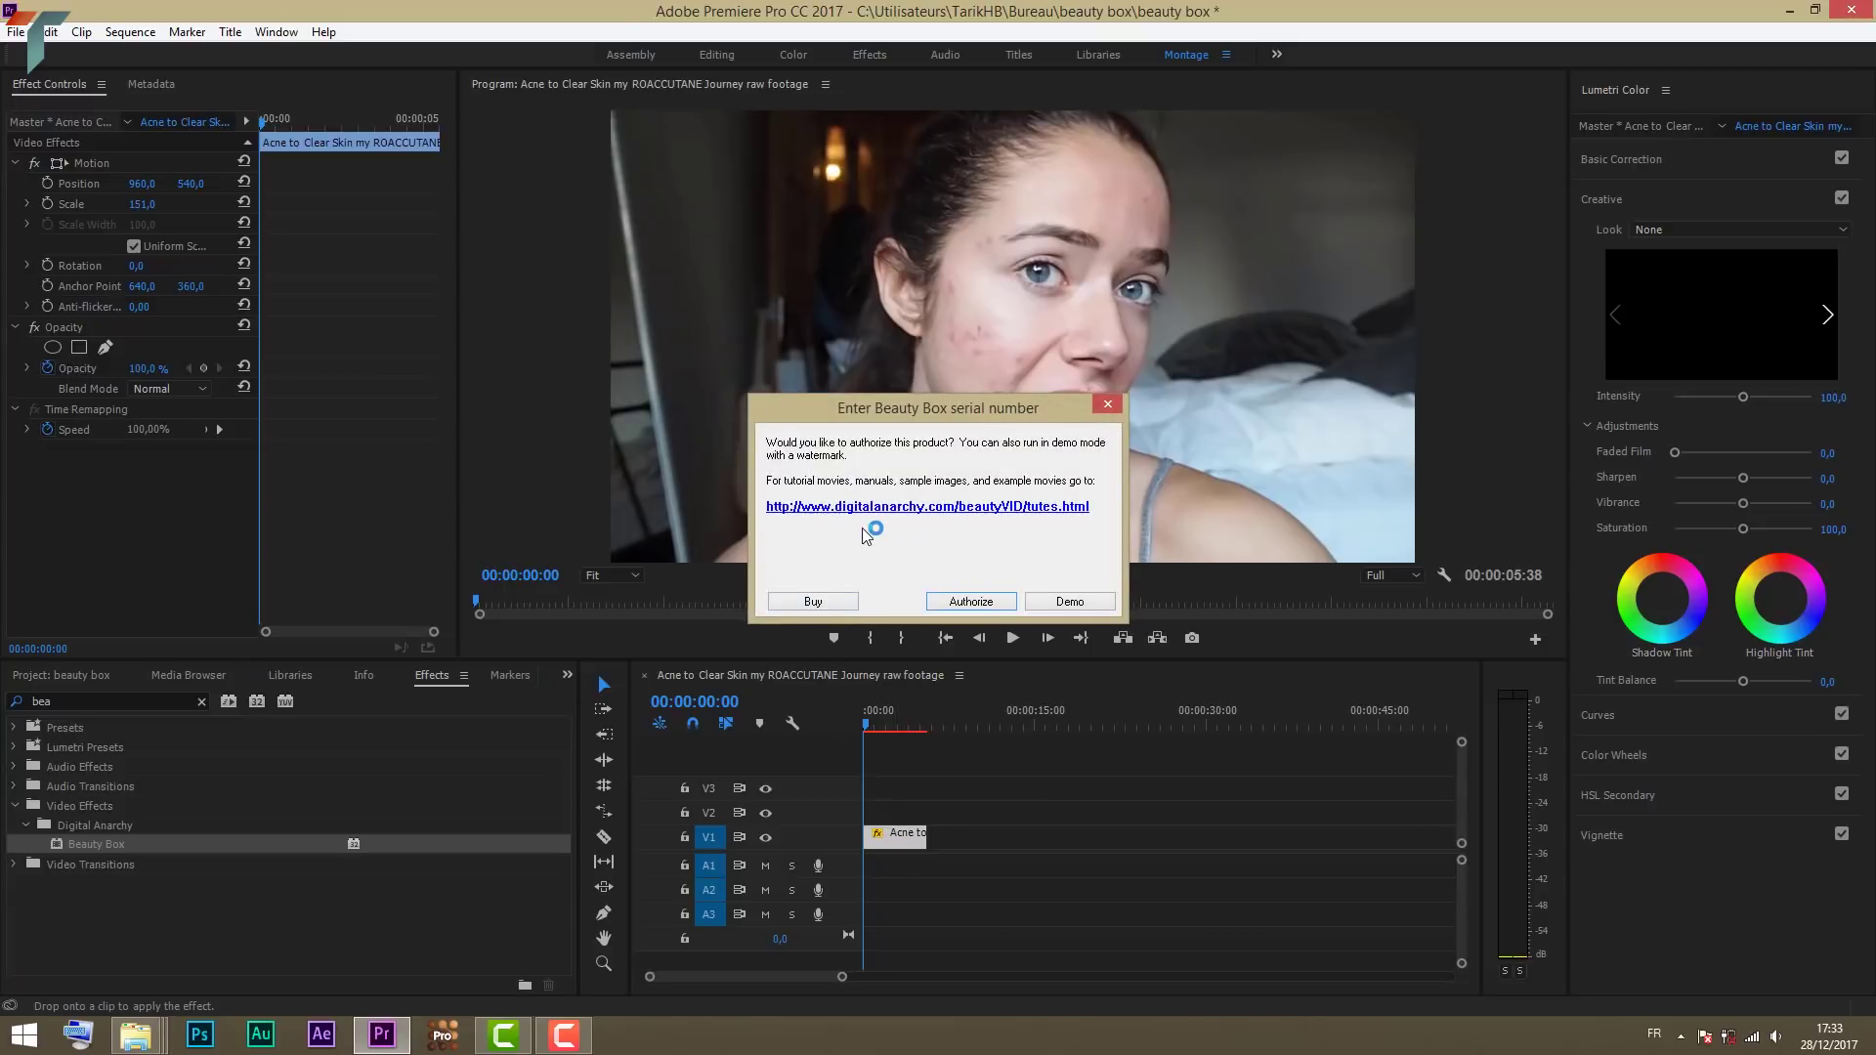
pyautogui.click(967, 603)
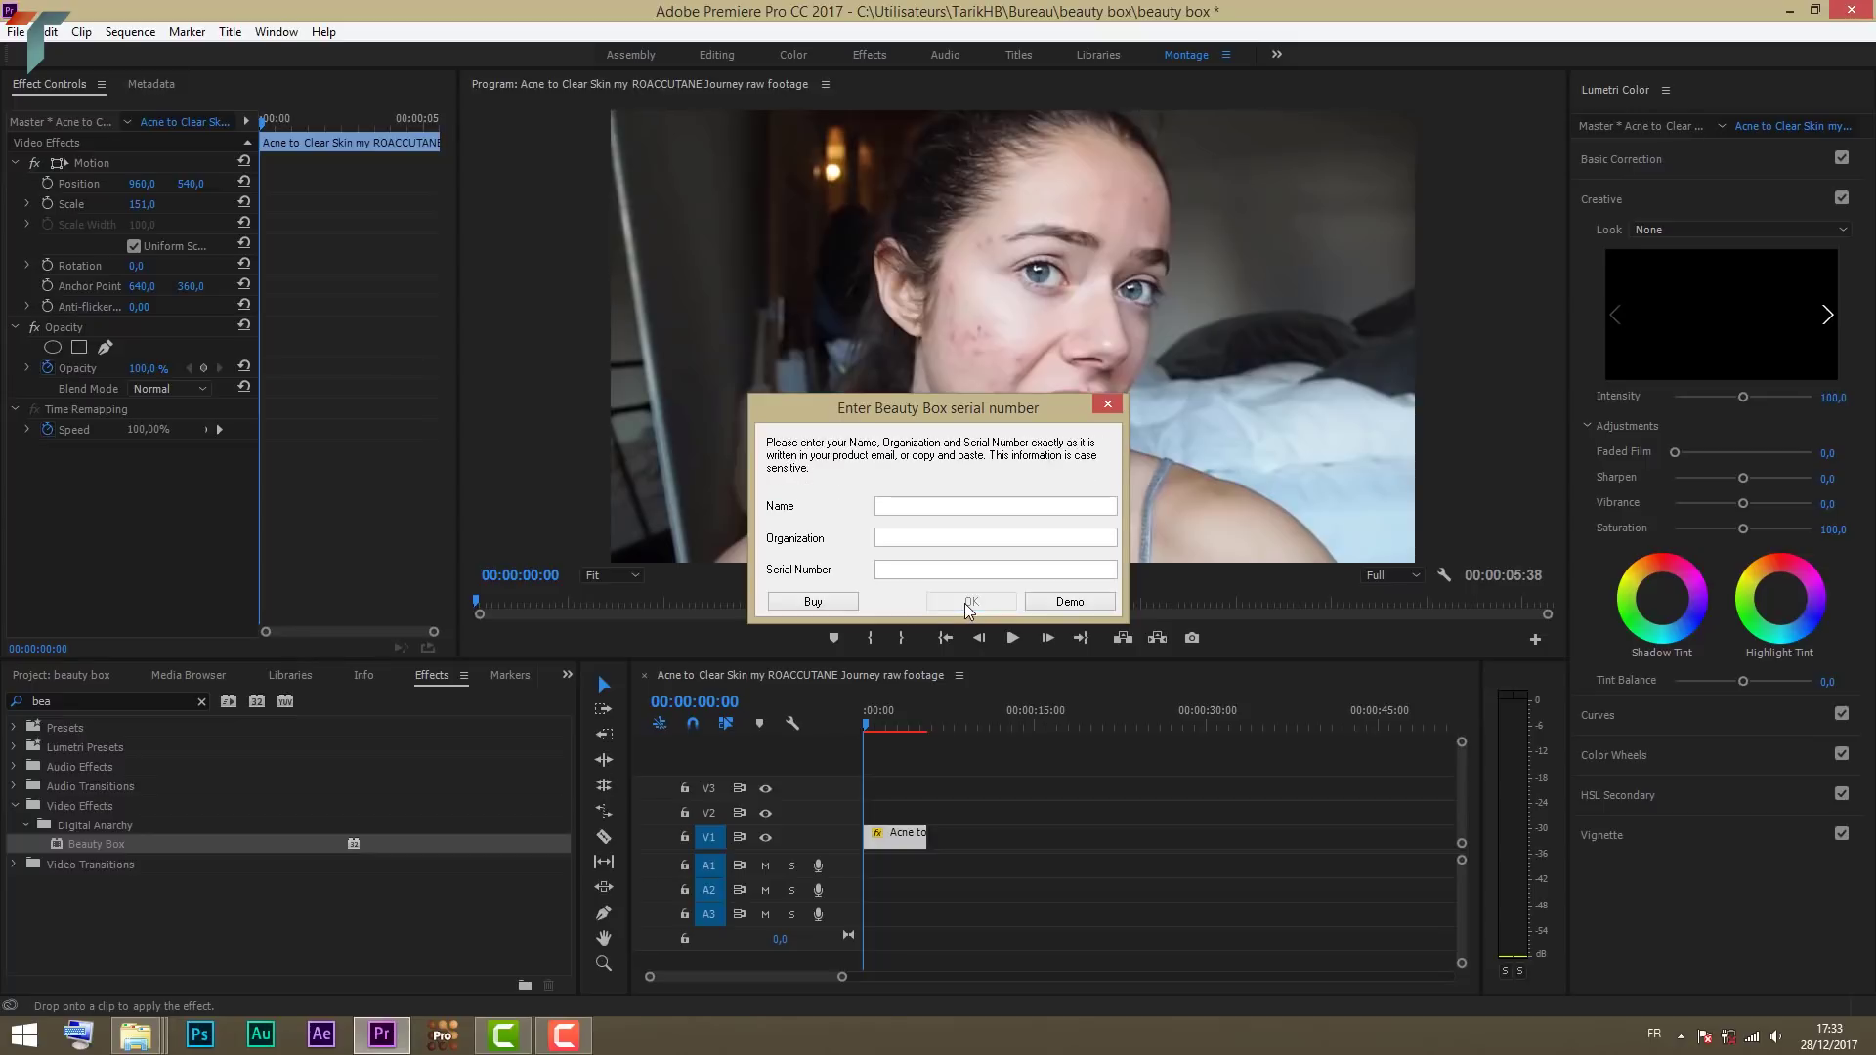
pyautogui.rightClick(899, 1036)
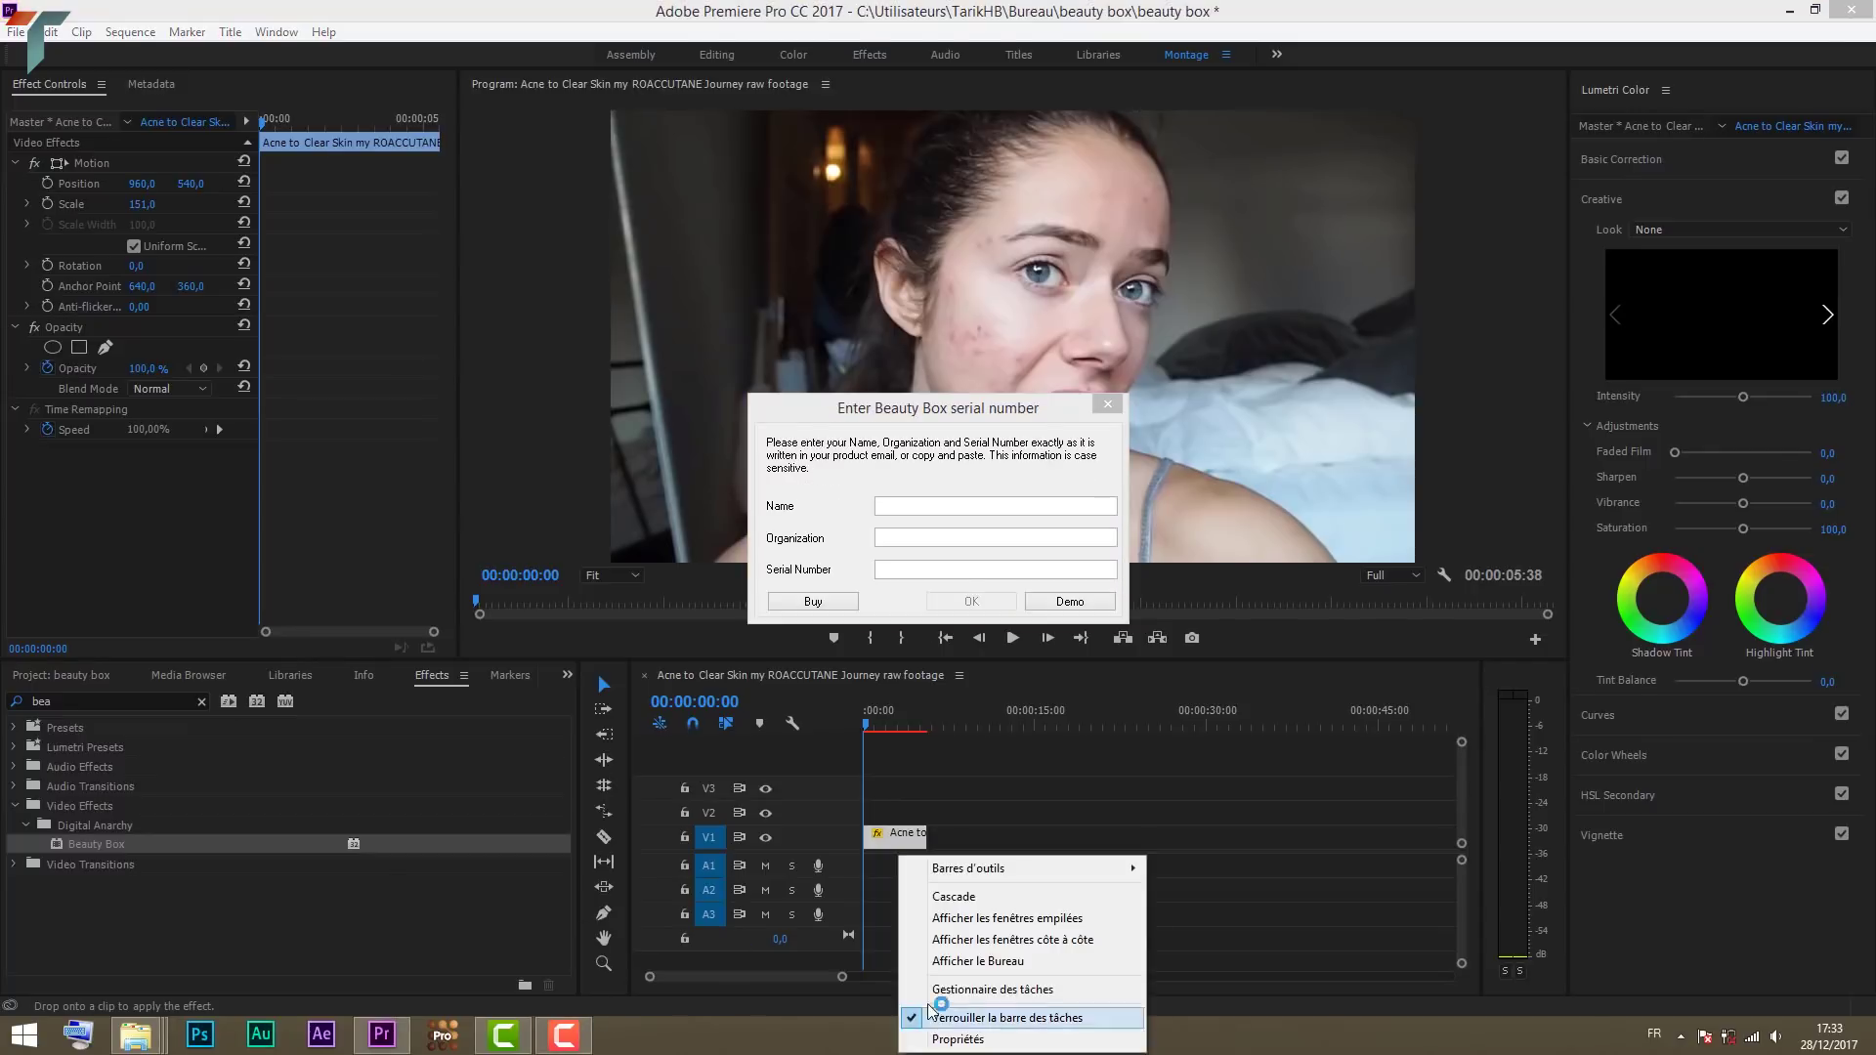
pyautogui.click(943, 923)
# Step: Open BB_3.0.4.txt in Notepad from the Digital Anarchy Beauty Box folder, then minimise the folder
pyautogui.click(772, 380)
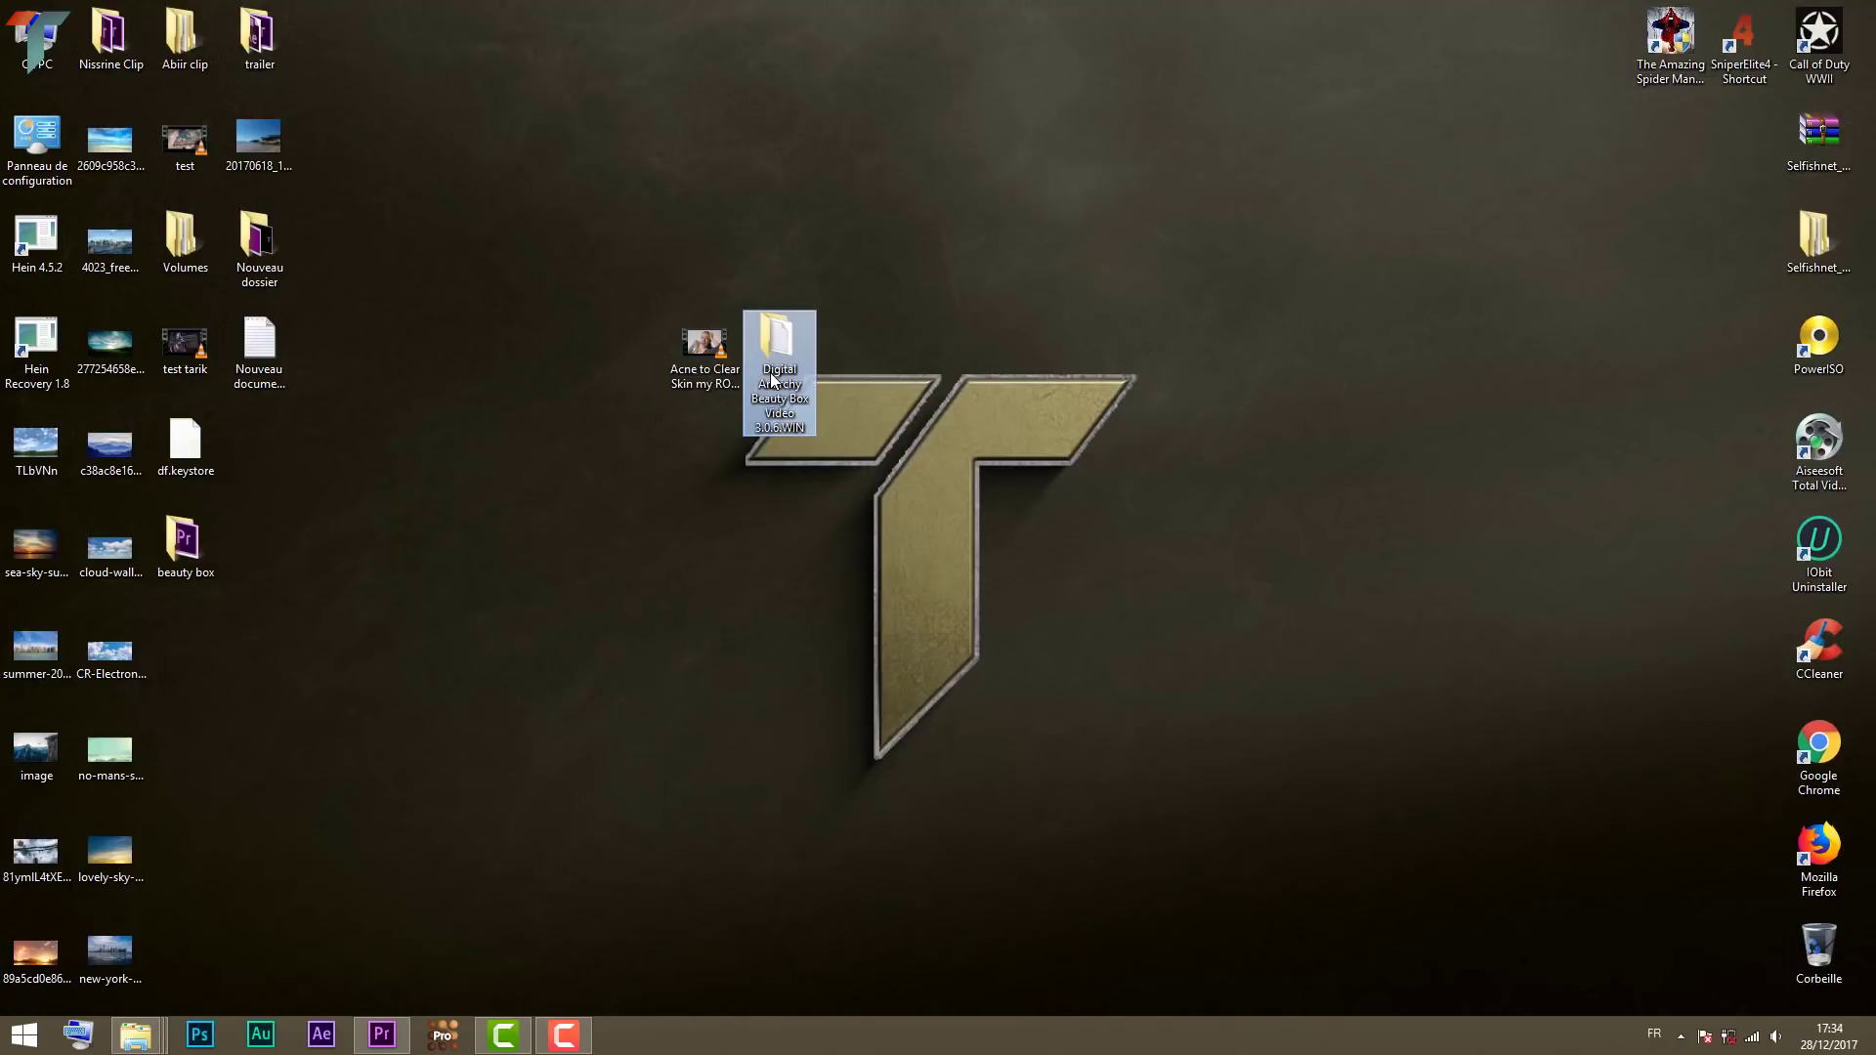
pyautogui.doubleClick(786, 381)
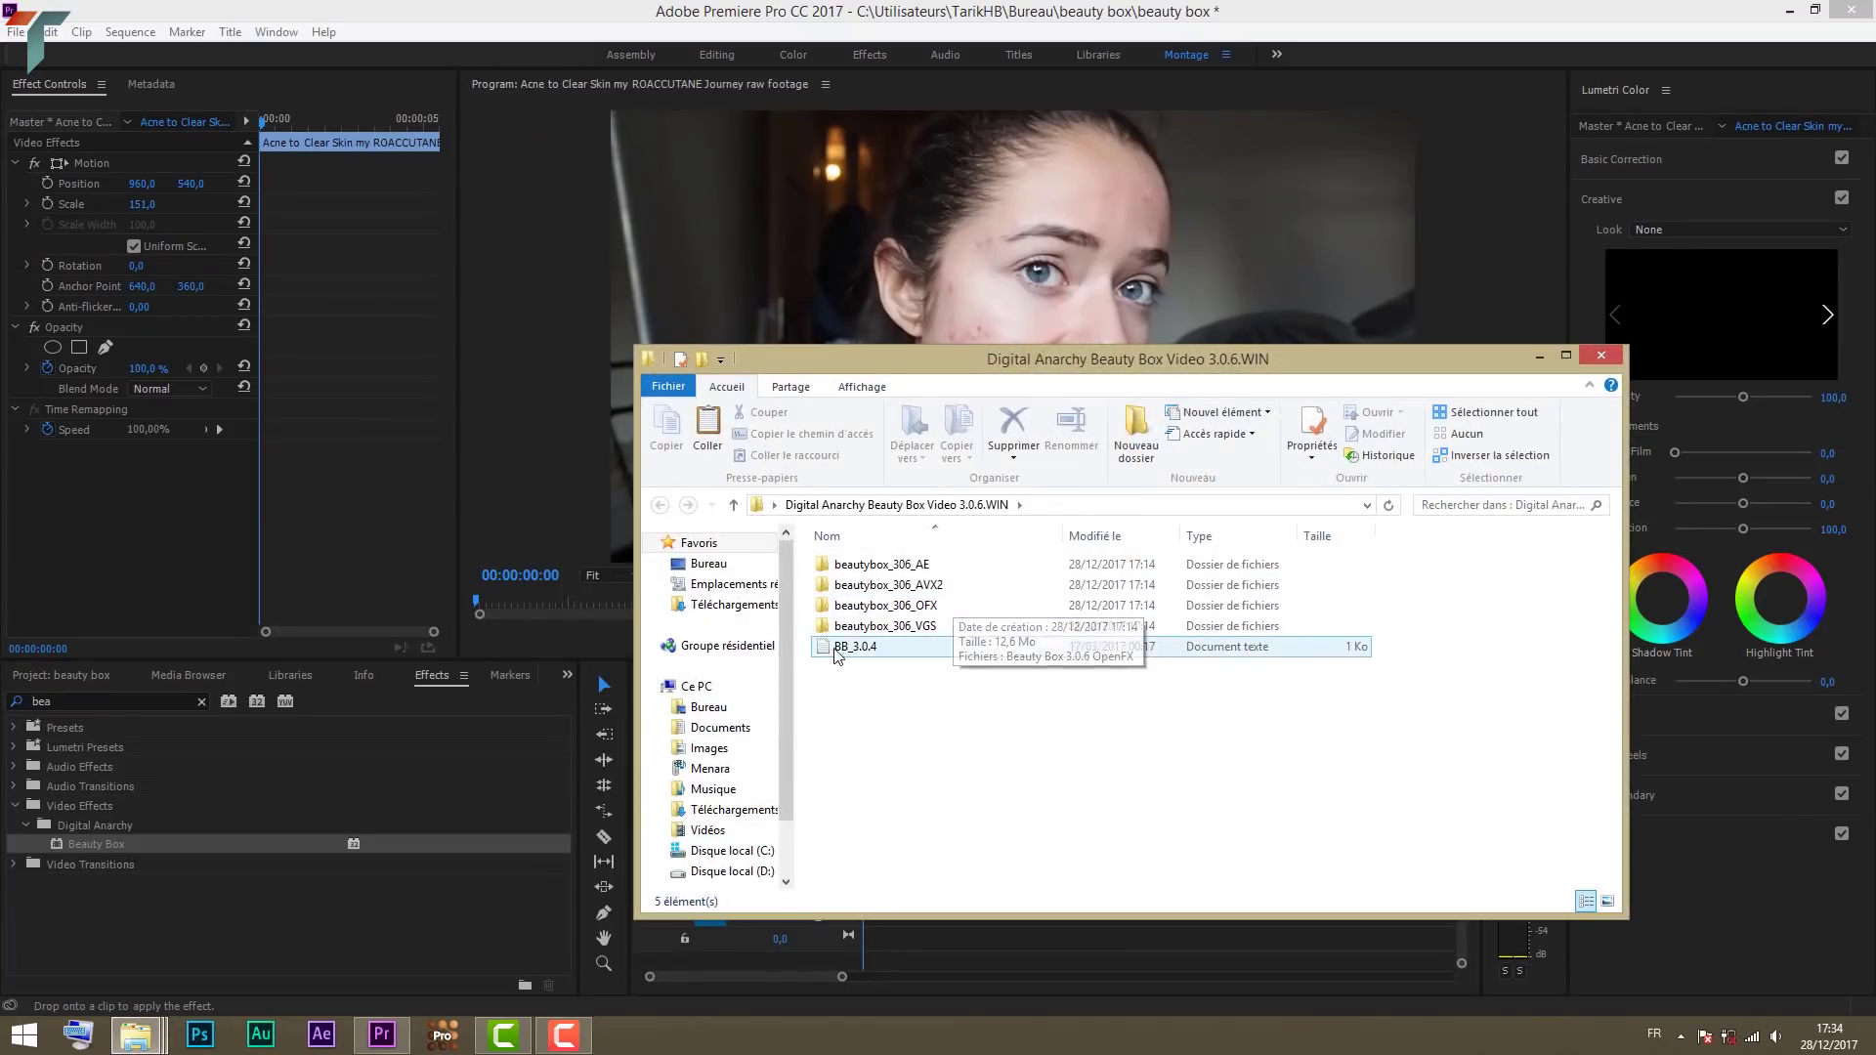
pyautogui.doubleClick(838, 650)
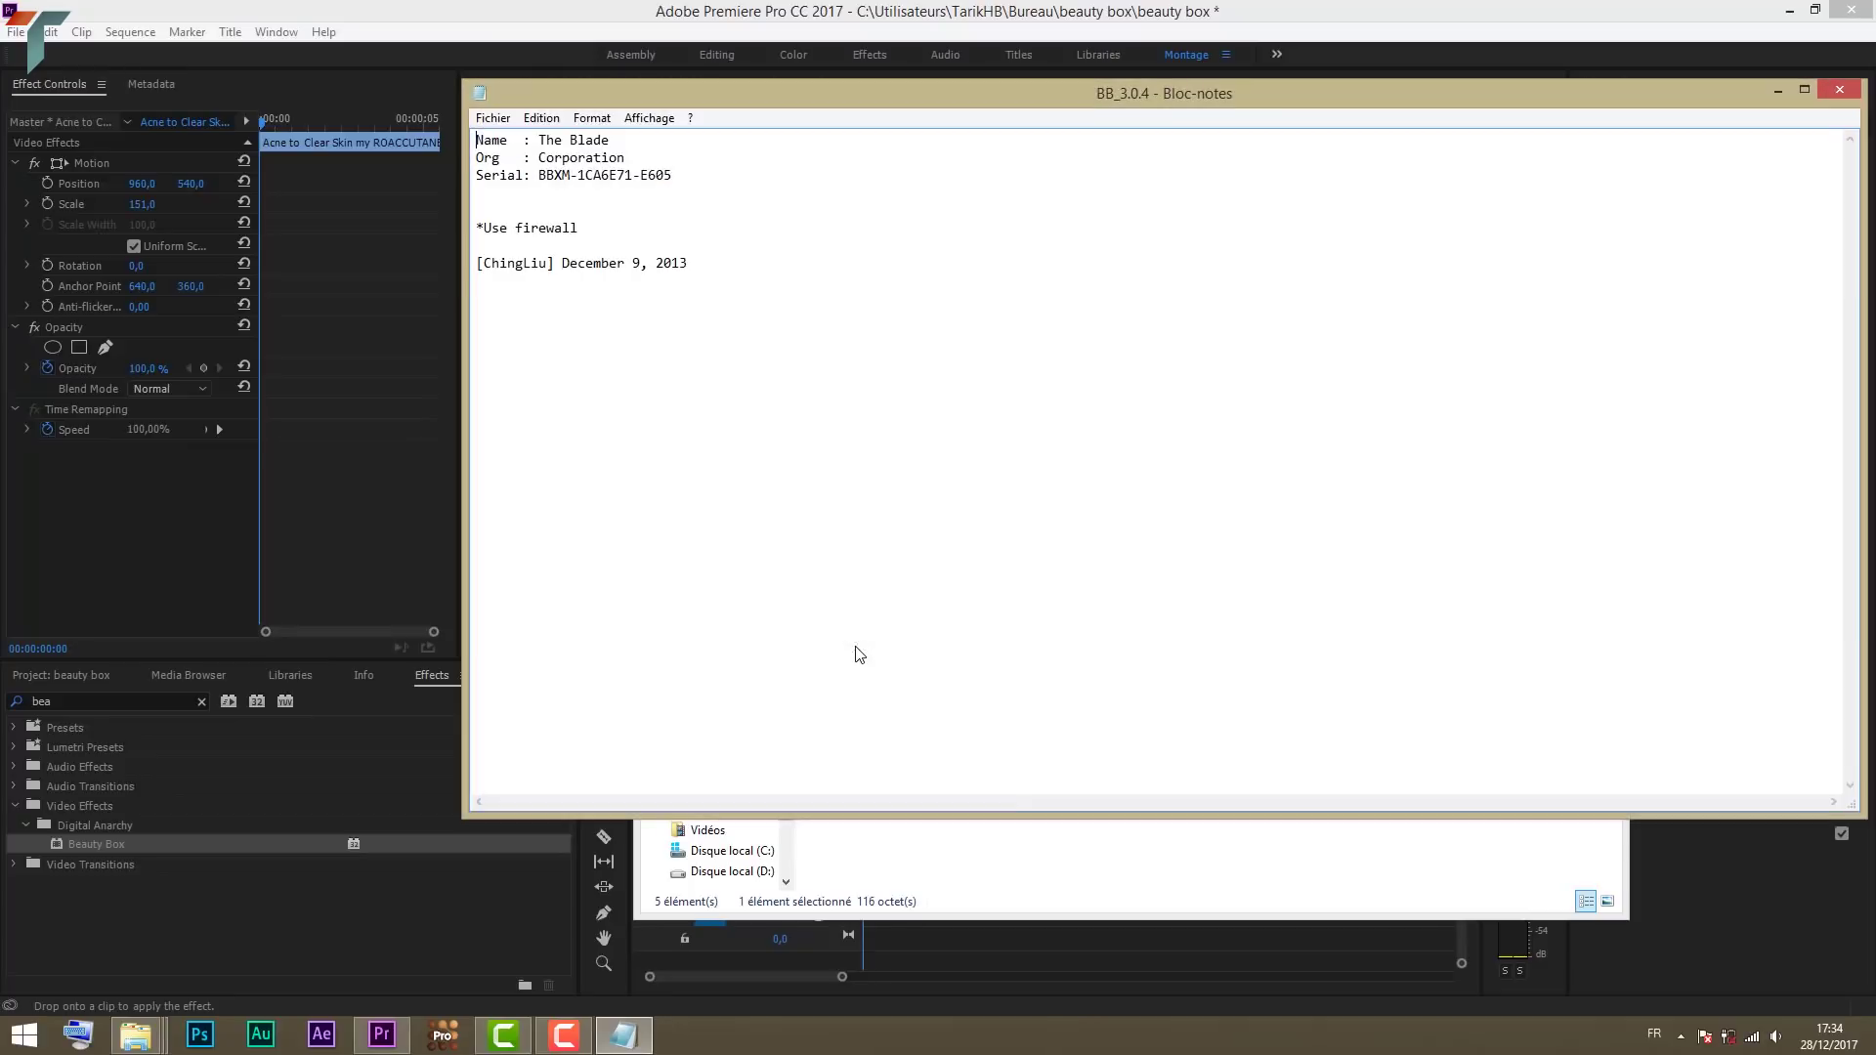
pyautogui.click(1036, 838)
pyautogui.click(1539, 358)
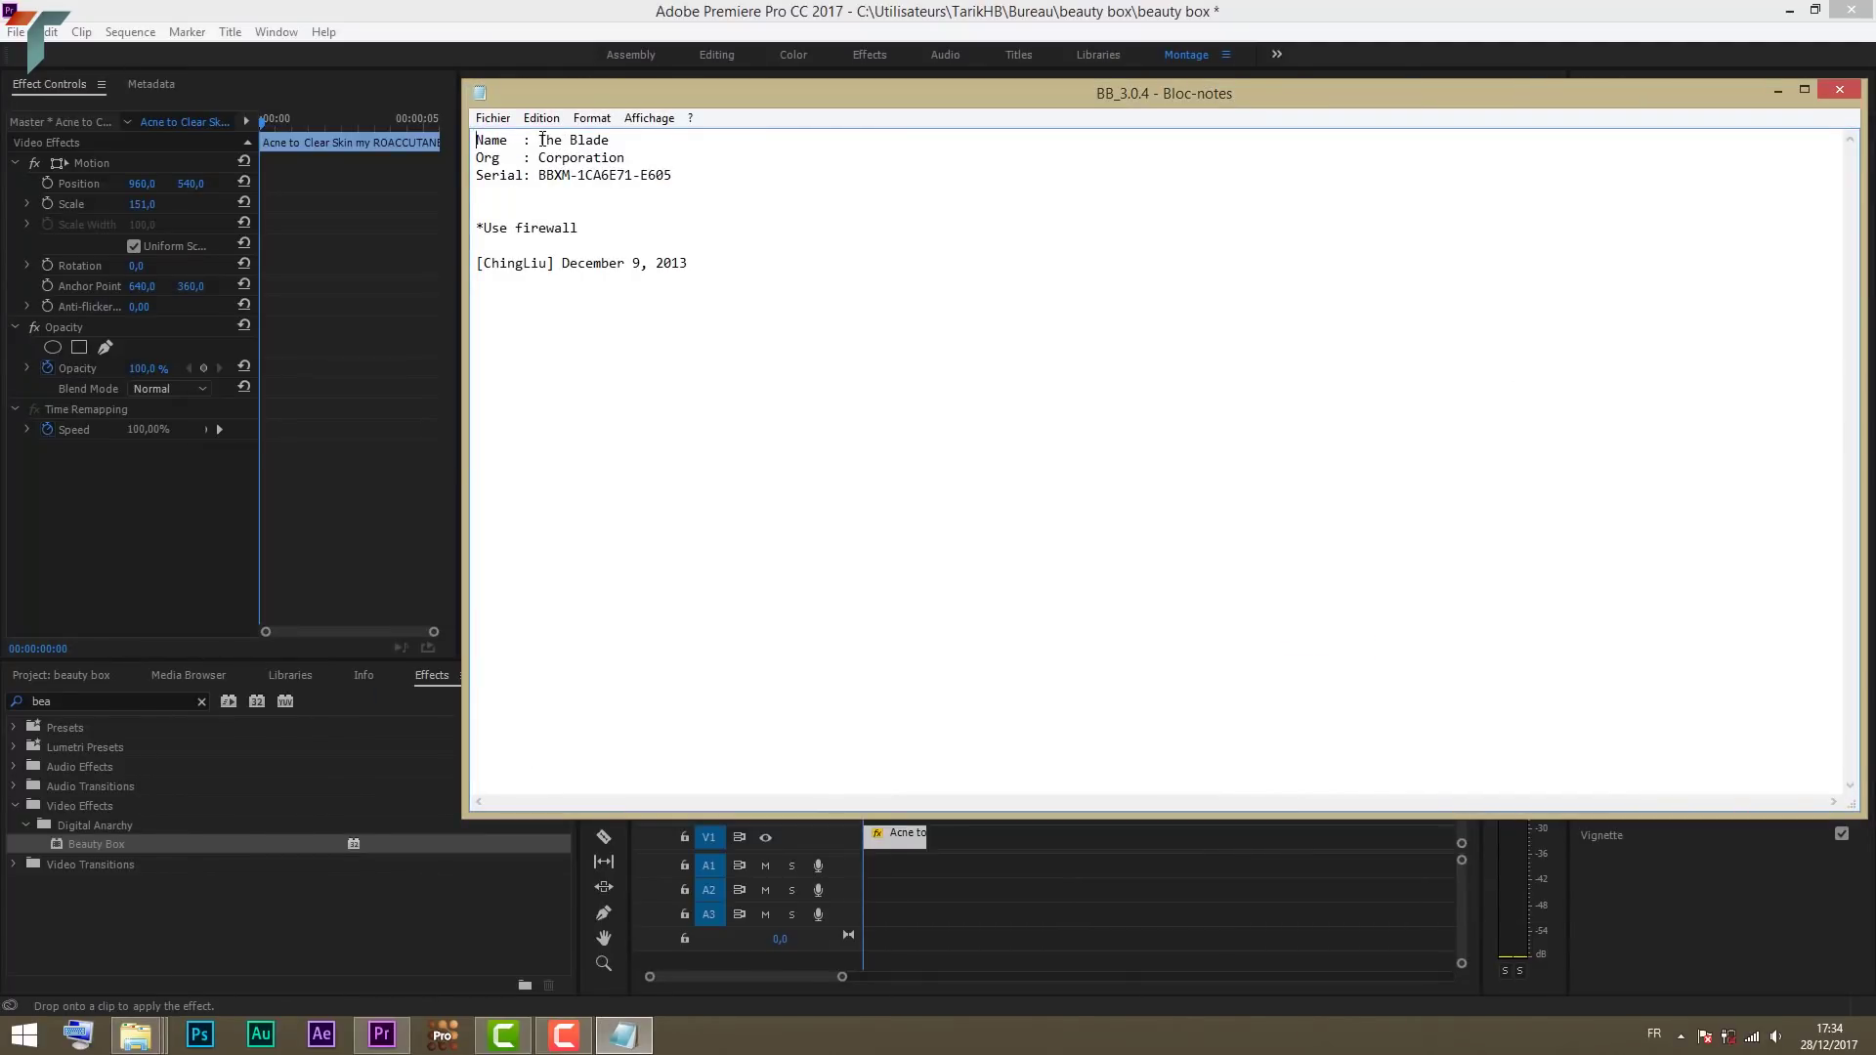
# Step: Copy the registration name and organisation from the text file into the Beauty Box form
pyautogui.moveTo(541, 139); pyautogui.dragTo(596, 139)
pyautogui.hotkey('ctrl', 'c')
pyautogui.hotkey('alt', 'Tab')
pyautogui.hotkey('ctrl', 'v')
pyautogui.hotkey('alt', 'Tab')
pyautogui.press('Down')
pyautogui.press('End')
pyautogui.hotkey('ctrl', 'shift', 'Left')
pyautogui.hotkey('alt', 'Tab')
# Step: Fill the serial number into the Beauty Box form and confirm to activate the effect
pyautogui.click(928, 535)
pyautogui.hotkey('ctrl', 'v')
pyautogui.hotkey('alt', 'Tab')
pyautogui.press('Down')
pyautogui.press('End')
pyautogui.hotkey('shift', 'Home')
pyautogui.hotkey('ctrl', 'c')
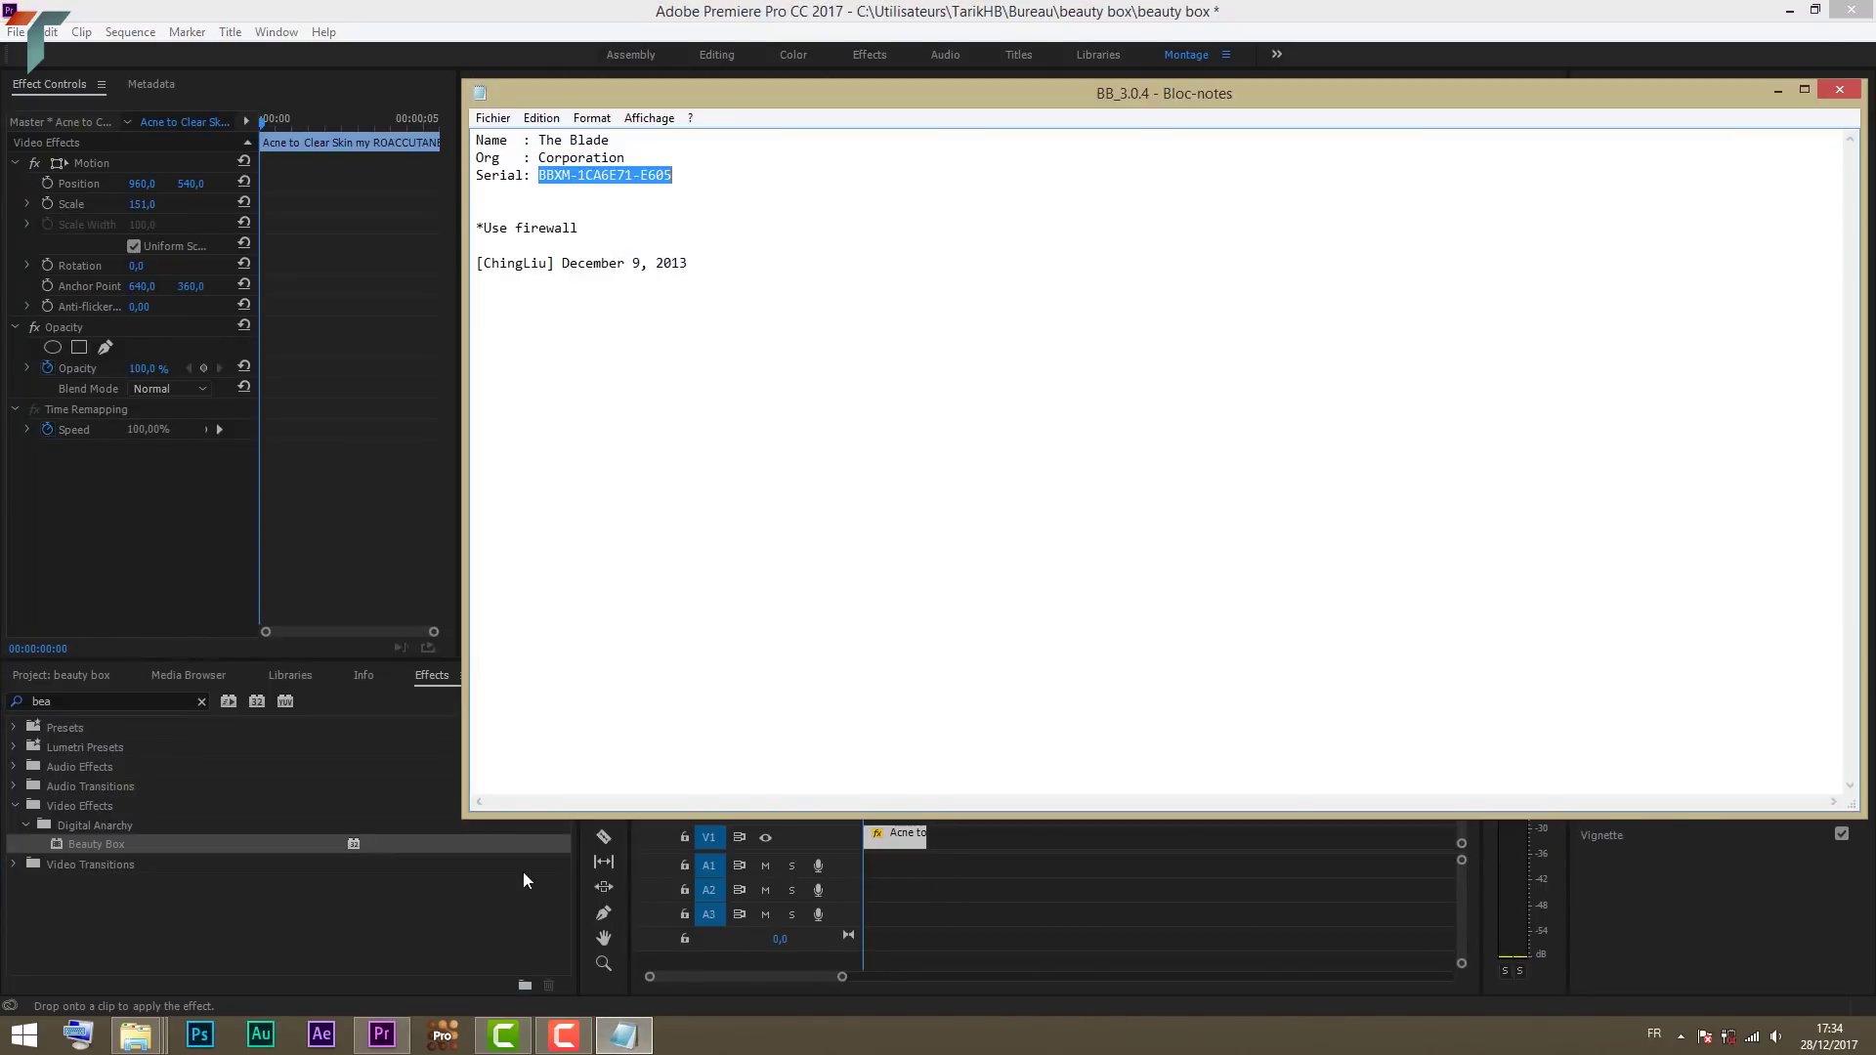
pyautogui.hotkey('alt', 'Tab')
pyautogui.press('Tab')
pyautogui.hotkey('ctrl', 'v')
pyautogui.click(965, 604)
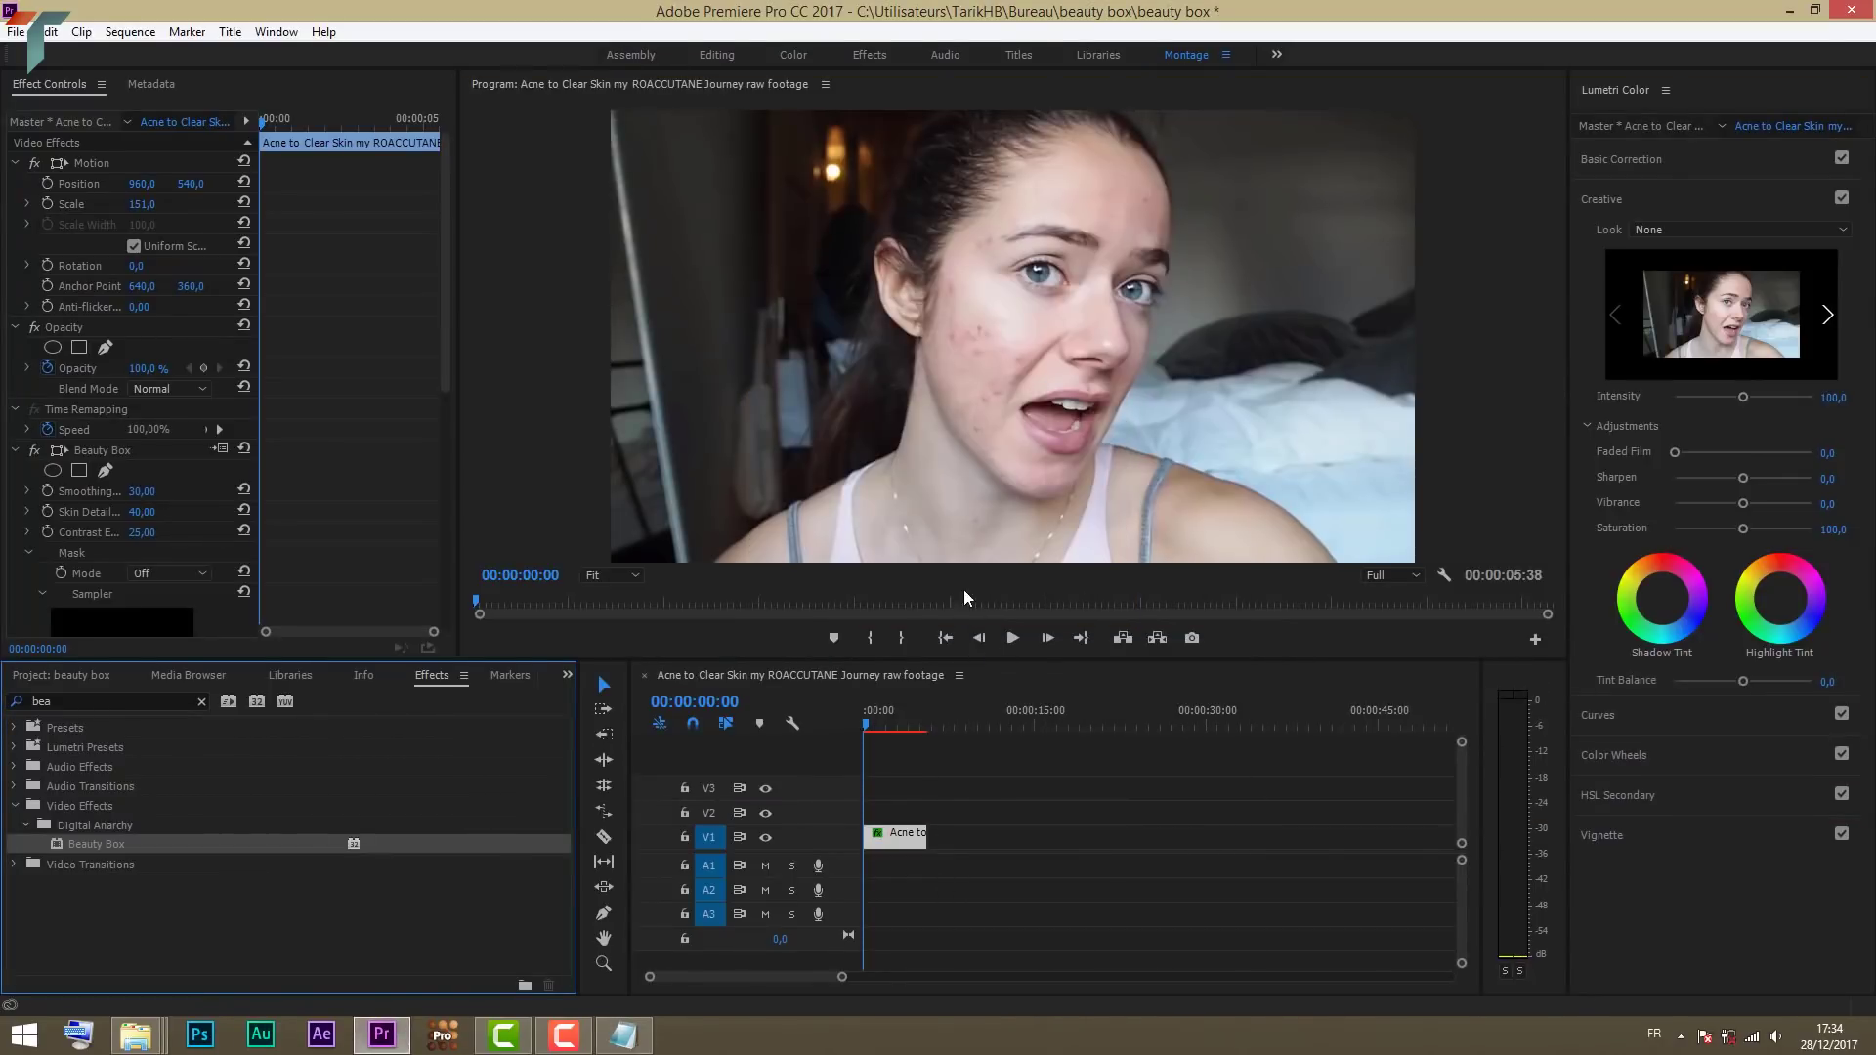
# Step: Set Beauty Box's Dark Color to the skin tone sampled from her cheek in the Program monitor
pyautogui.moveTo(443, 338); pyautogui.dragTo(445, 498)
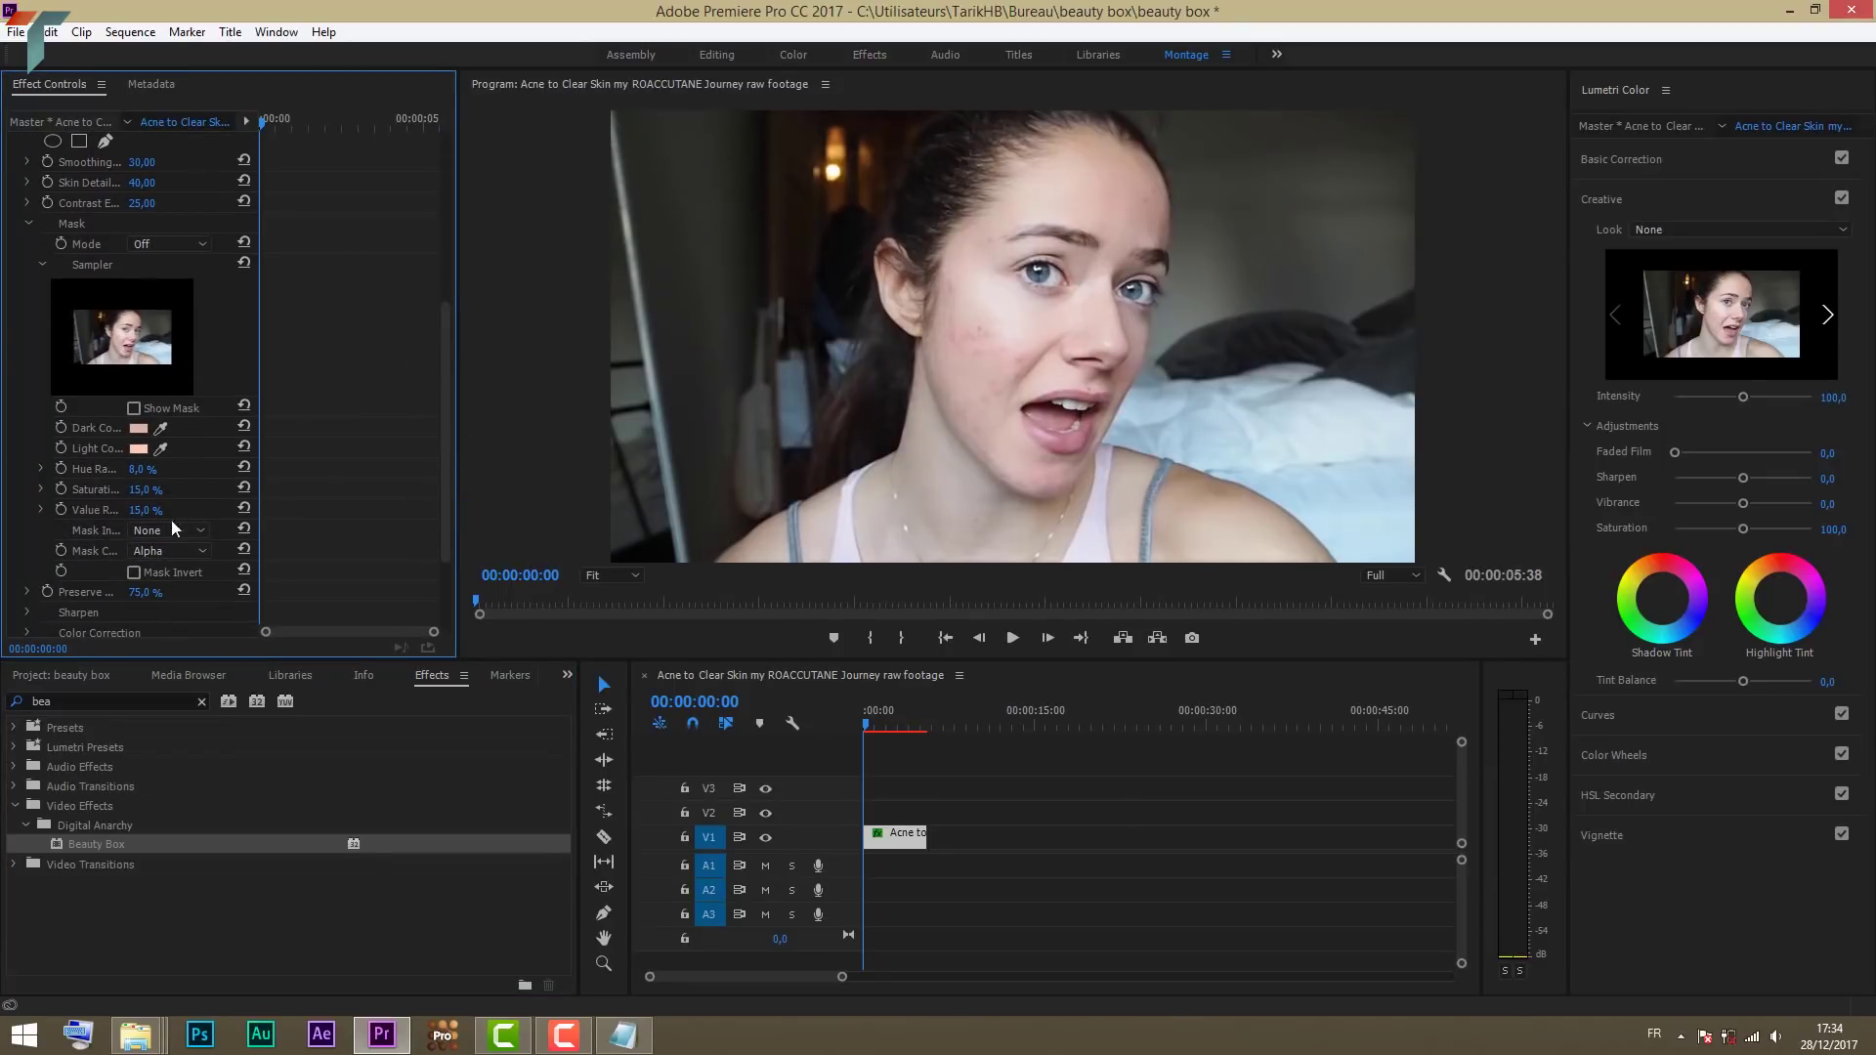
pyautogui.moveTo(446, 405); pyautogui.dragTo(450, 385)
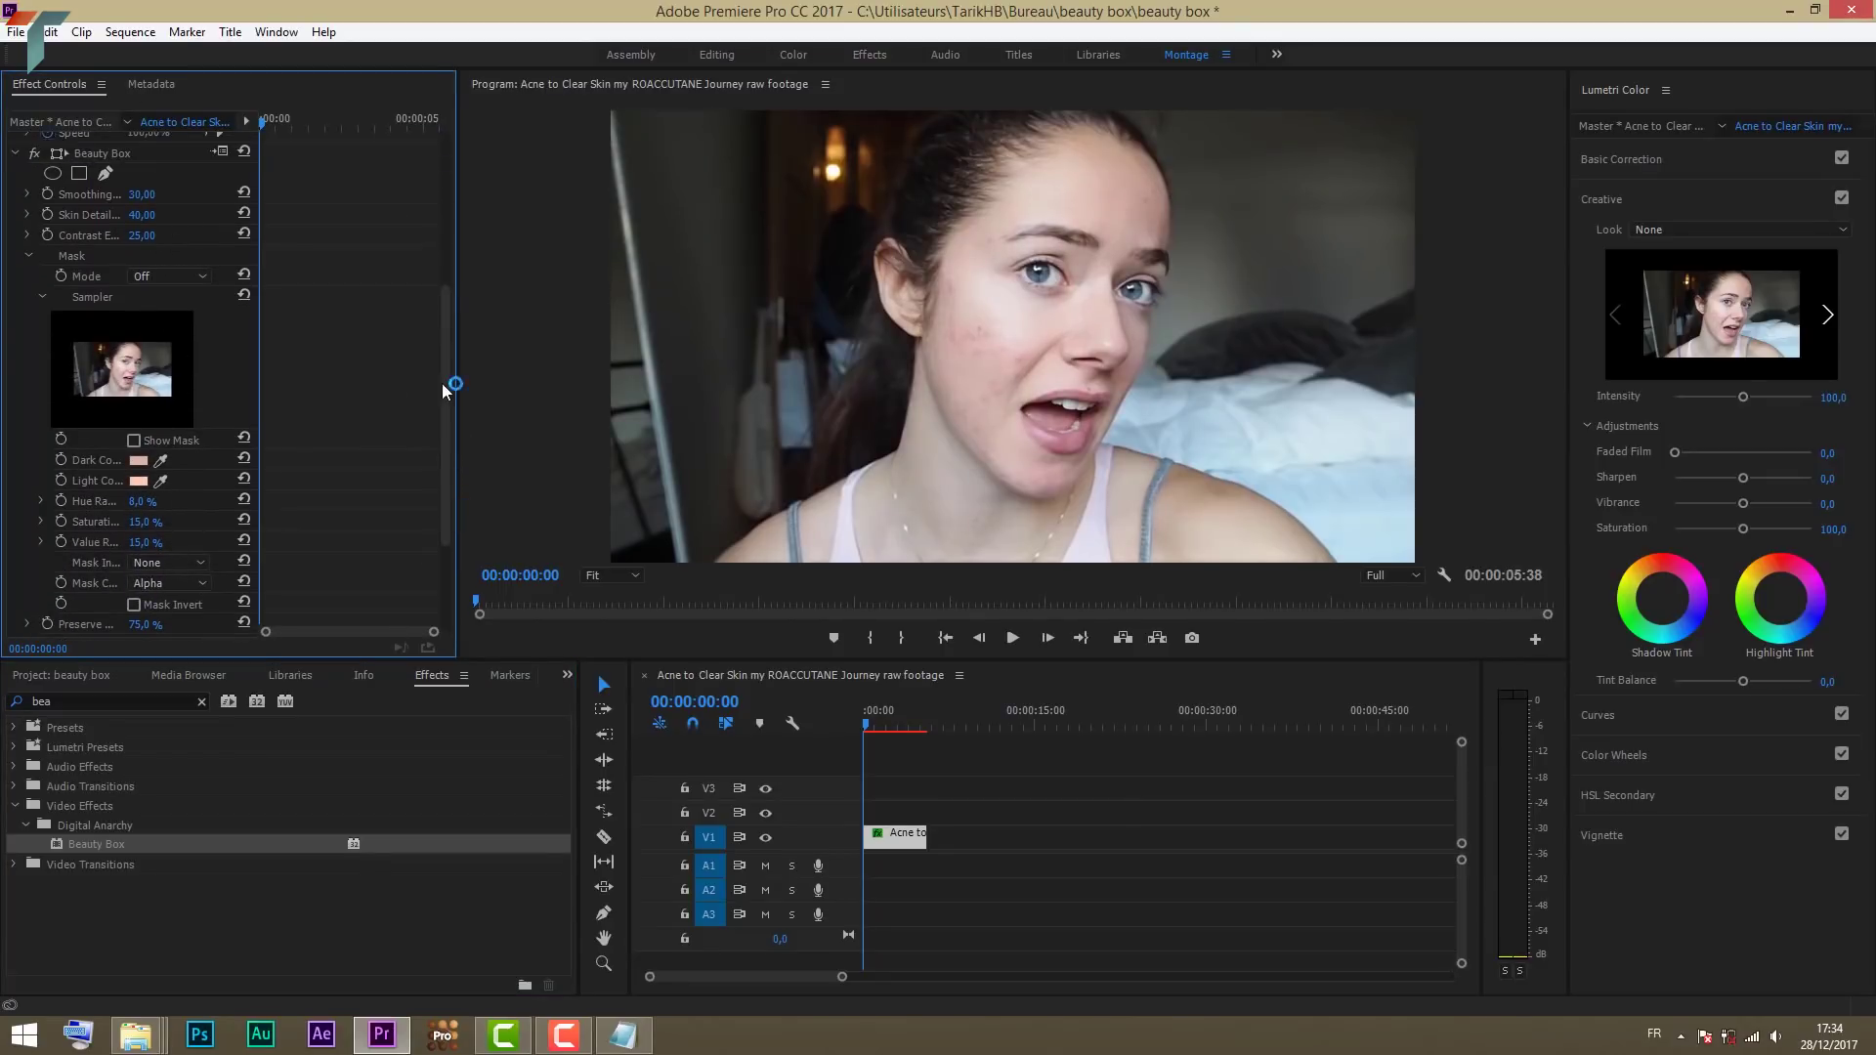
pyautogui.click(167, 459)
pyautogui.click(964, 337)
pyautogui.moveTo(443, 397); pyautogui.dragTo(435, 357)
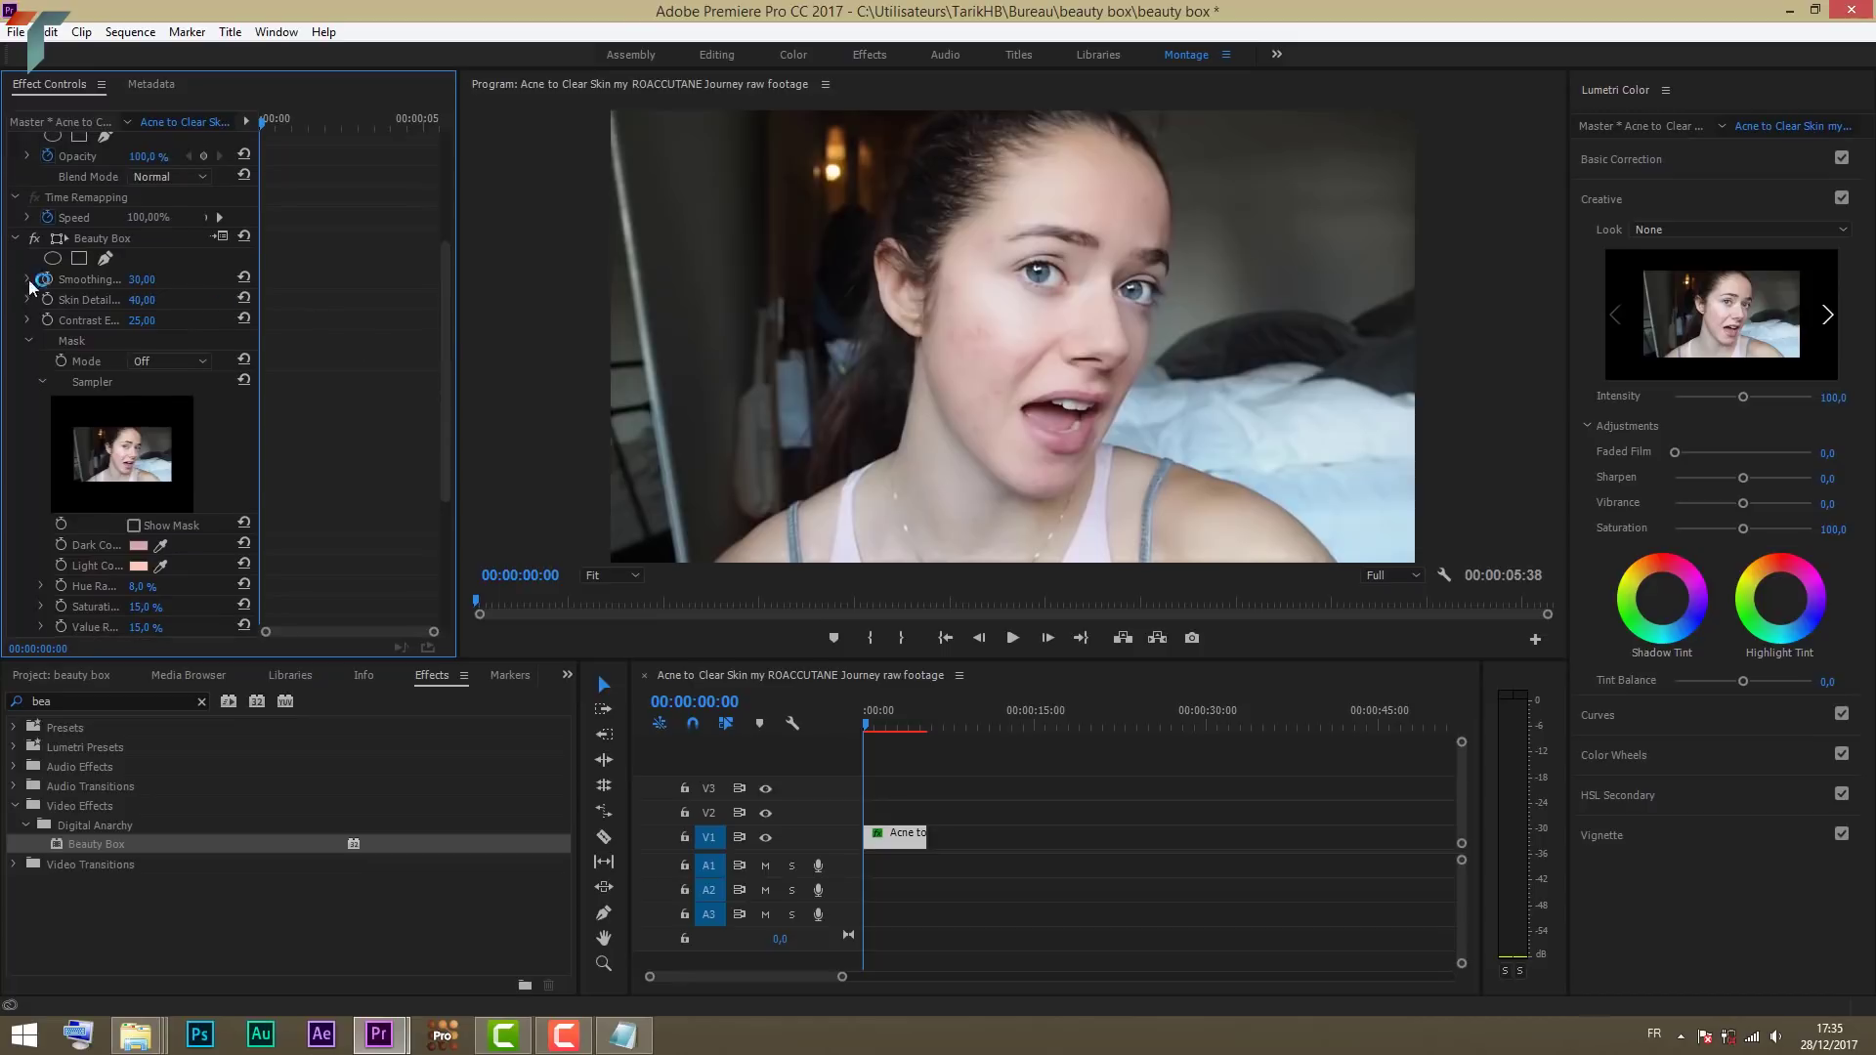
# Step: Add a freeform mask to Beauty Box, turn the effect off and zoom the monitor to 150%
pyautogui.click(108, 257)
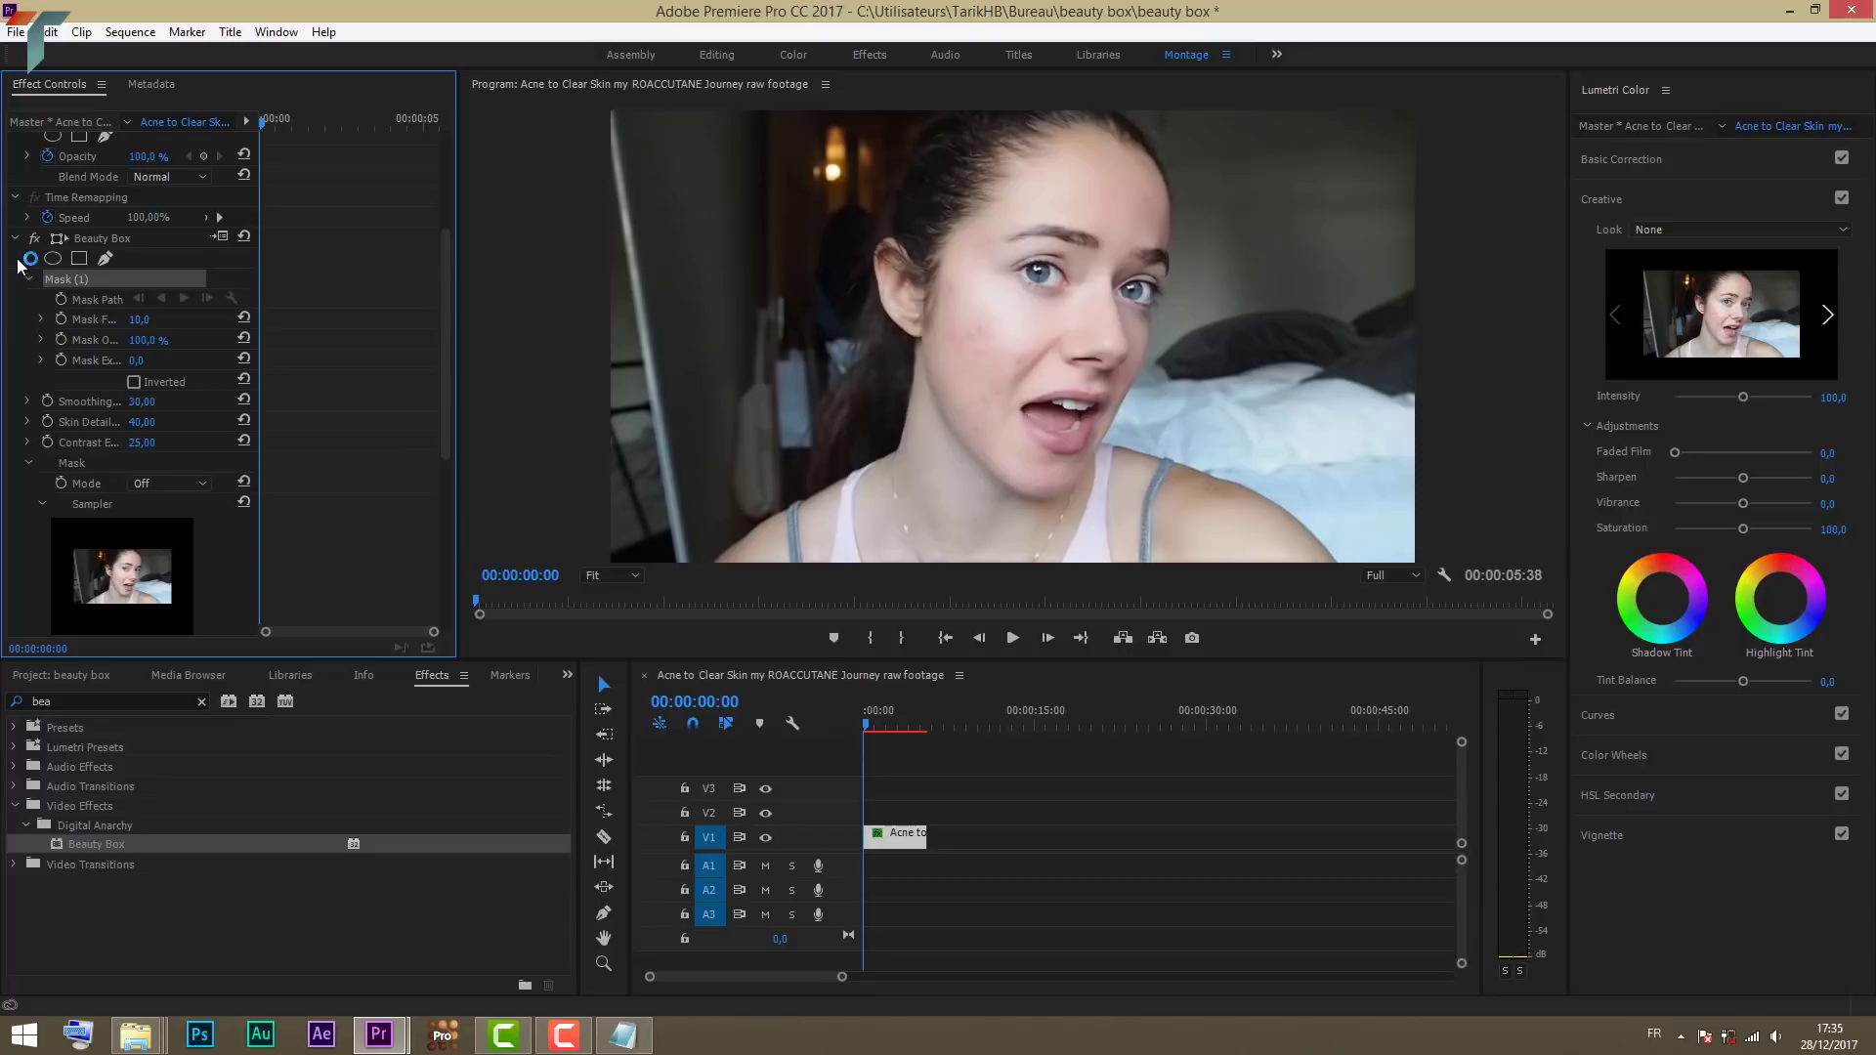
pyautogui.click(34, 238)
pyautogui.click(617, 572)
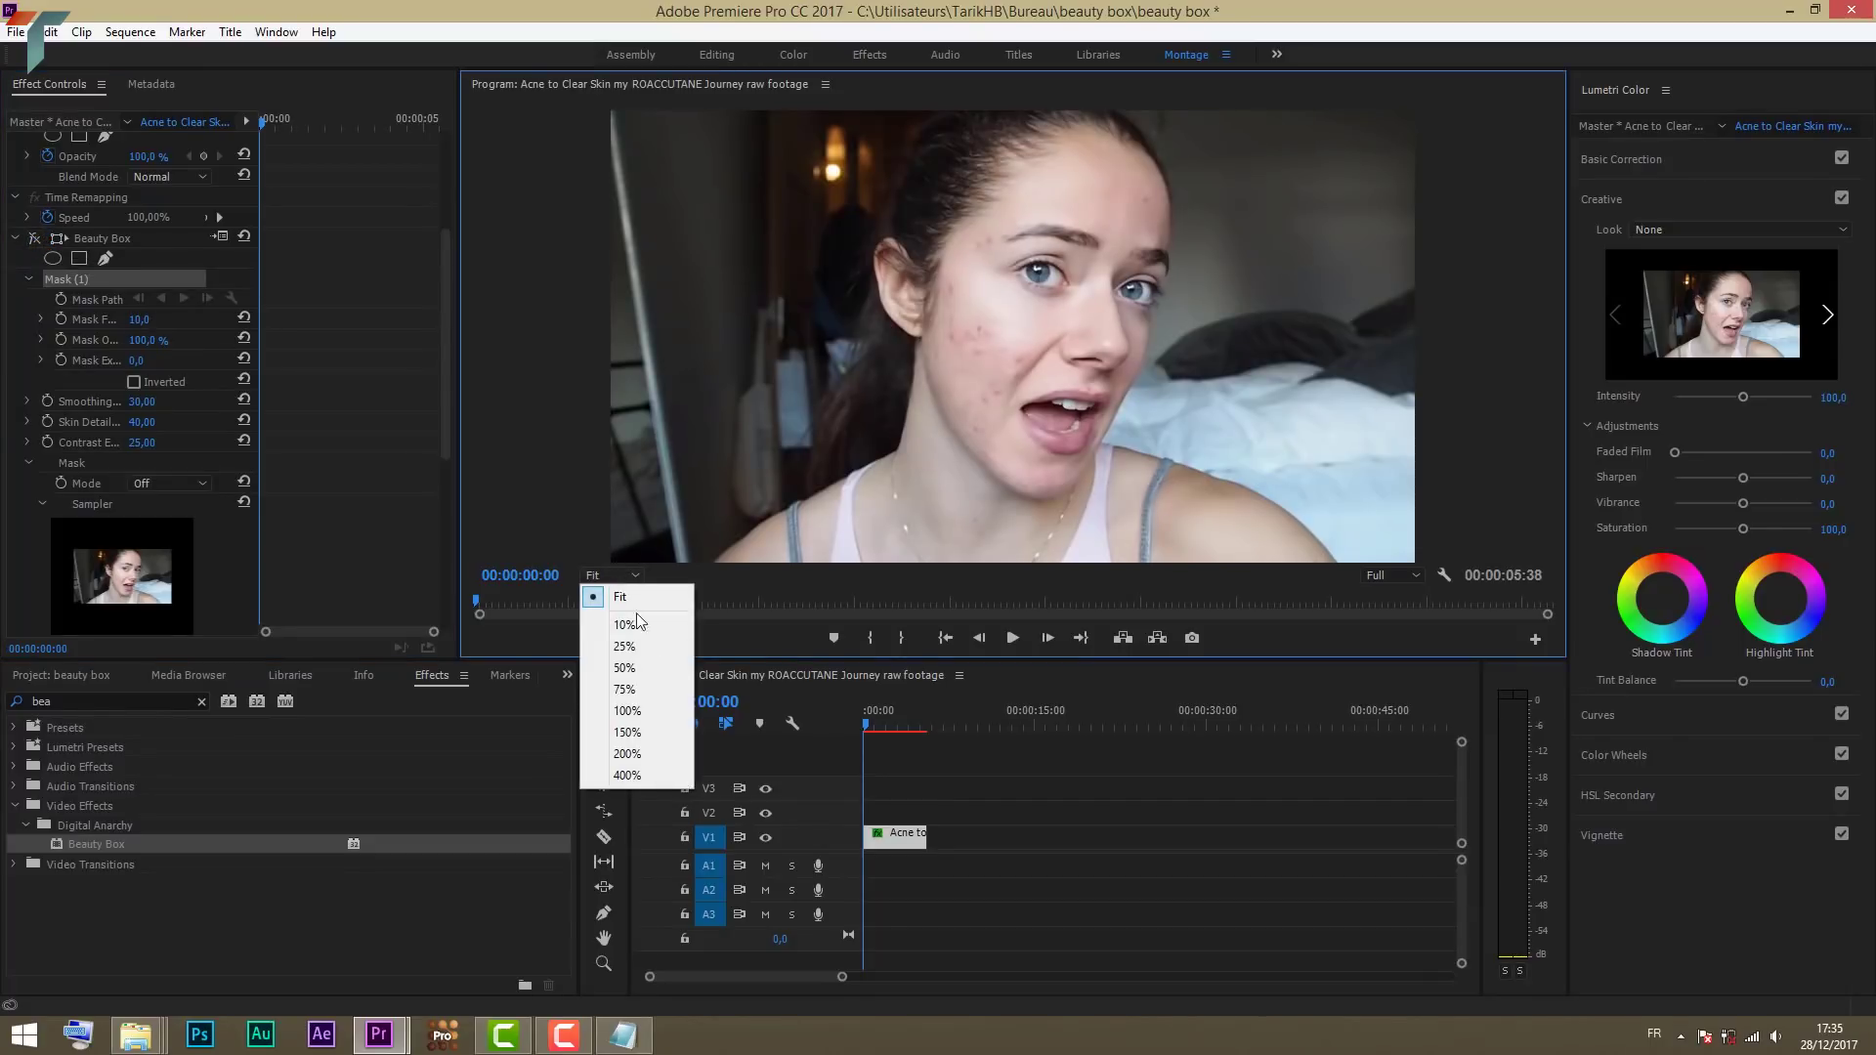
pyautogui.click(643, 735)
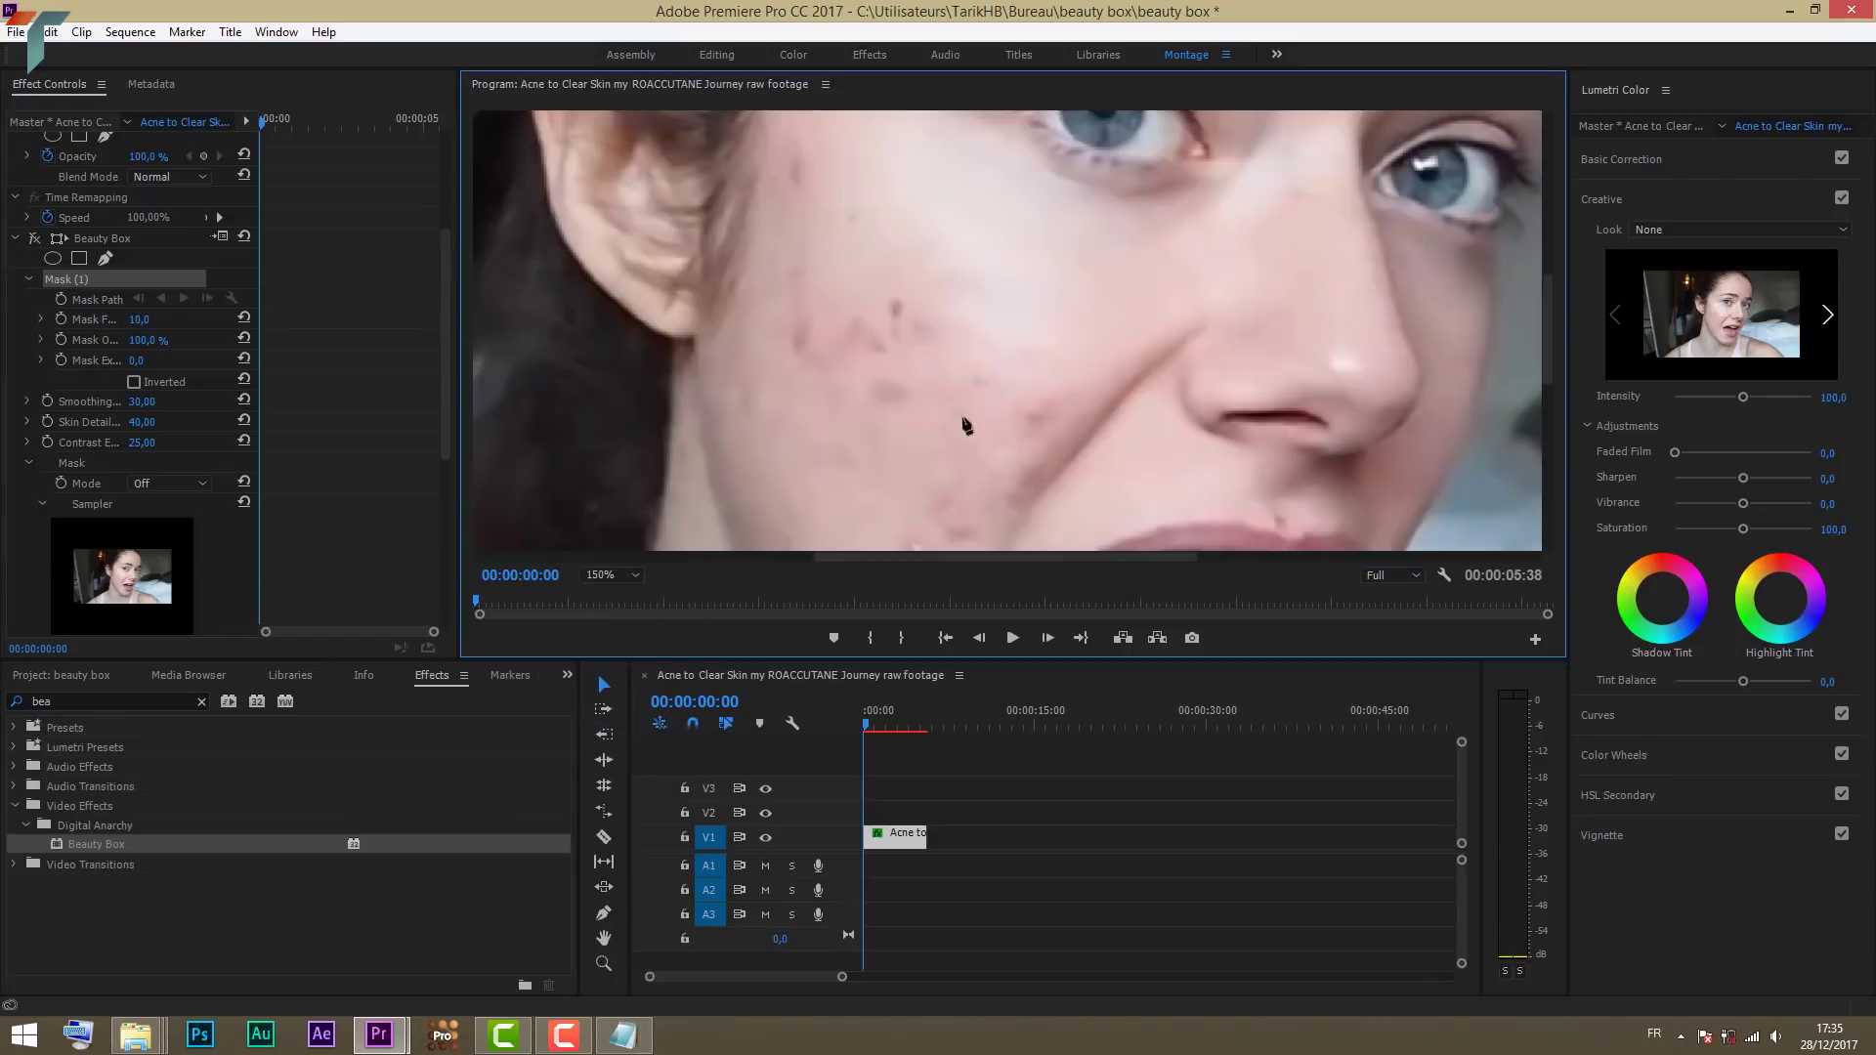
pyautogui.moveTo(1549, 369); pyautogui.dragTo(1533, 249)
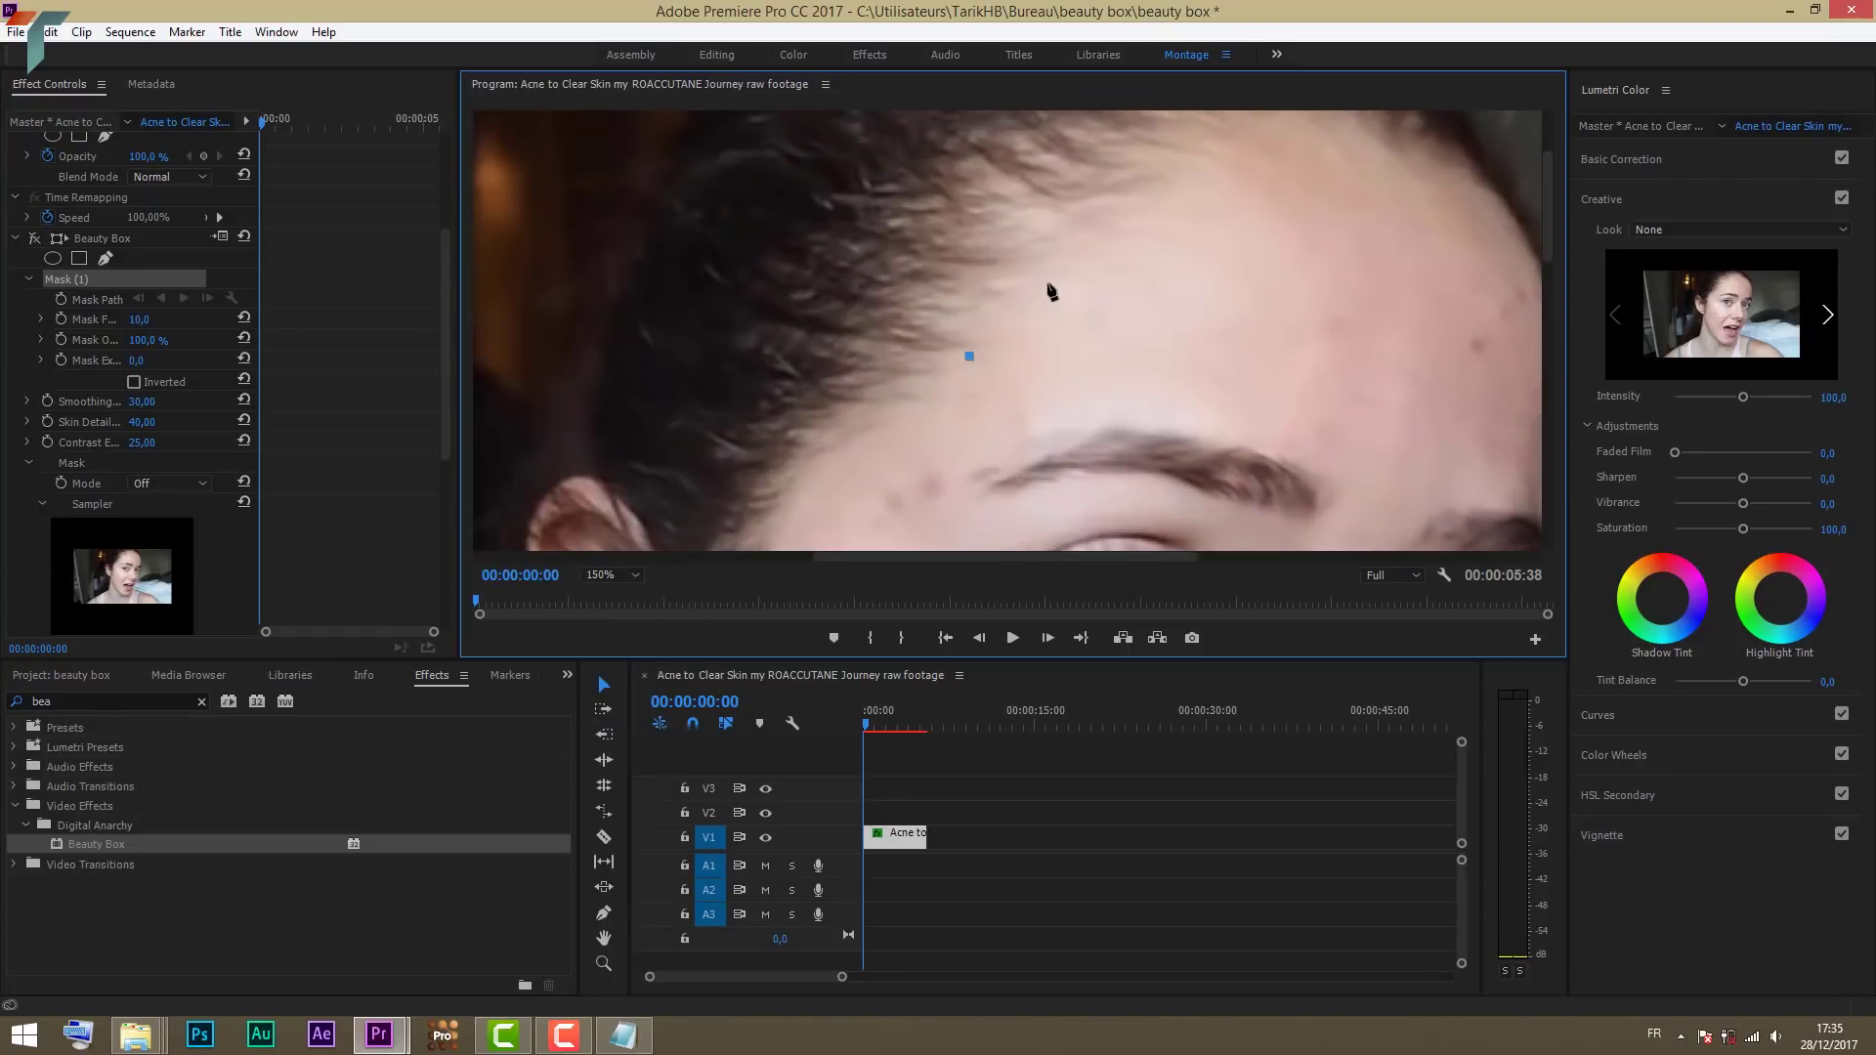
# Step: Place mask points around the forehead, brow, eye and mouth, then close the path
pyautogui.click(1048, 274)
pyautogui.click(1161, 198)
pyautogui.click(1026, 134)
pyautogui.click(1299, 222)
pyautogui.click(1175, 304)
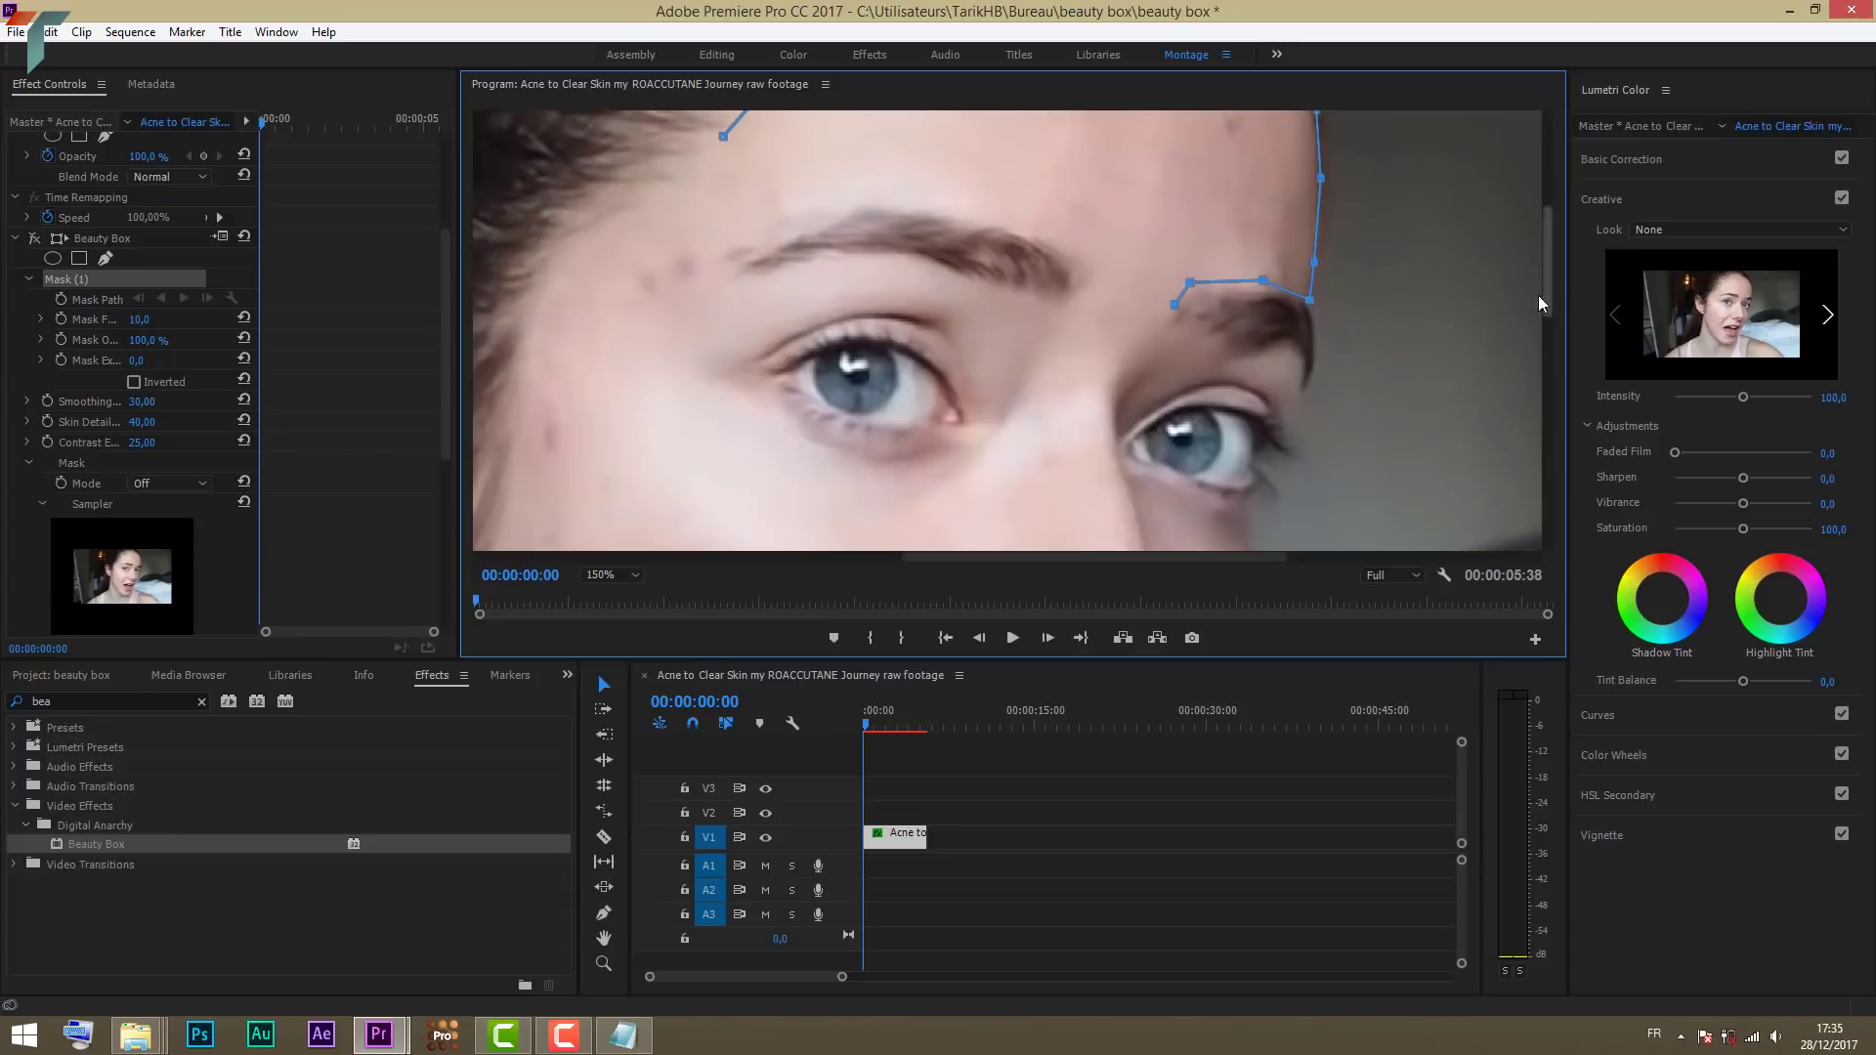
pyautogui.scroll(-3, 683, 407)
pyautogui.click(1083, 471)
pyautogui.scroll(-3, 1004, 398)
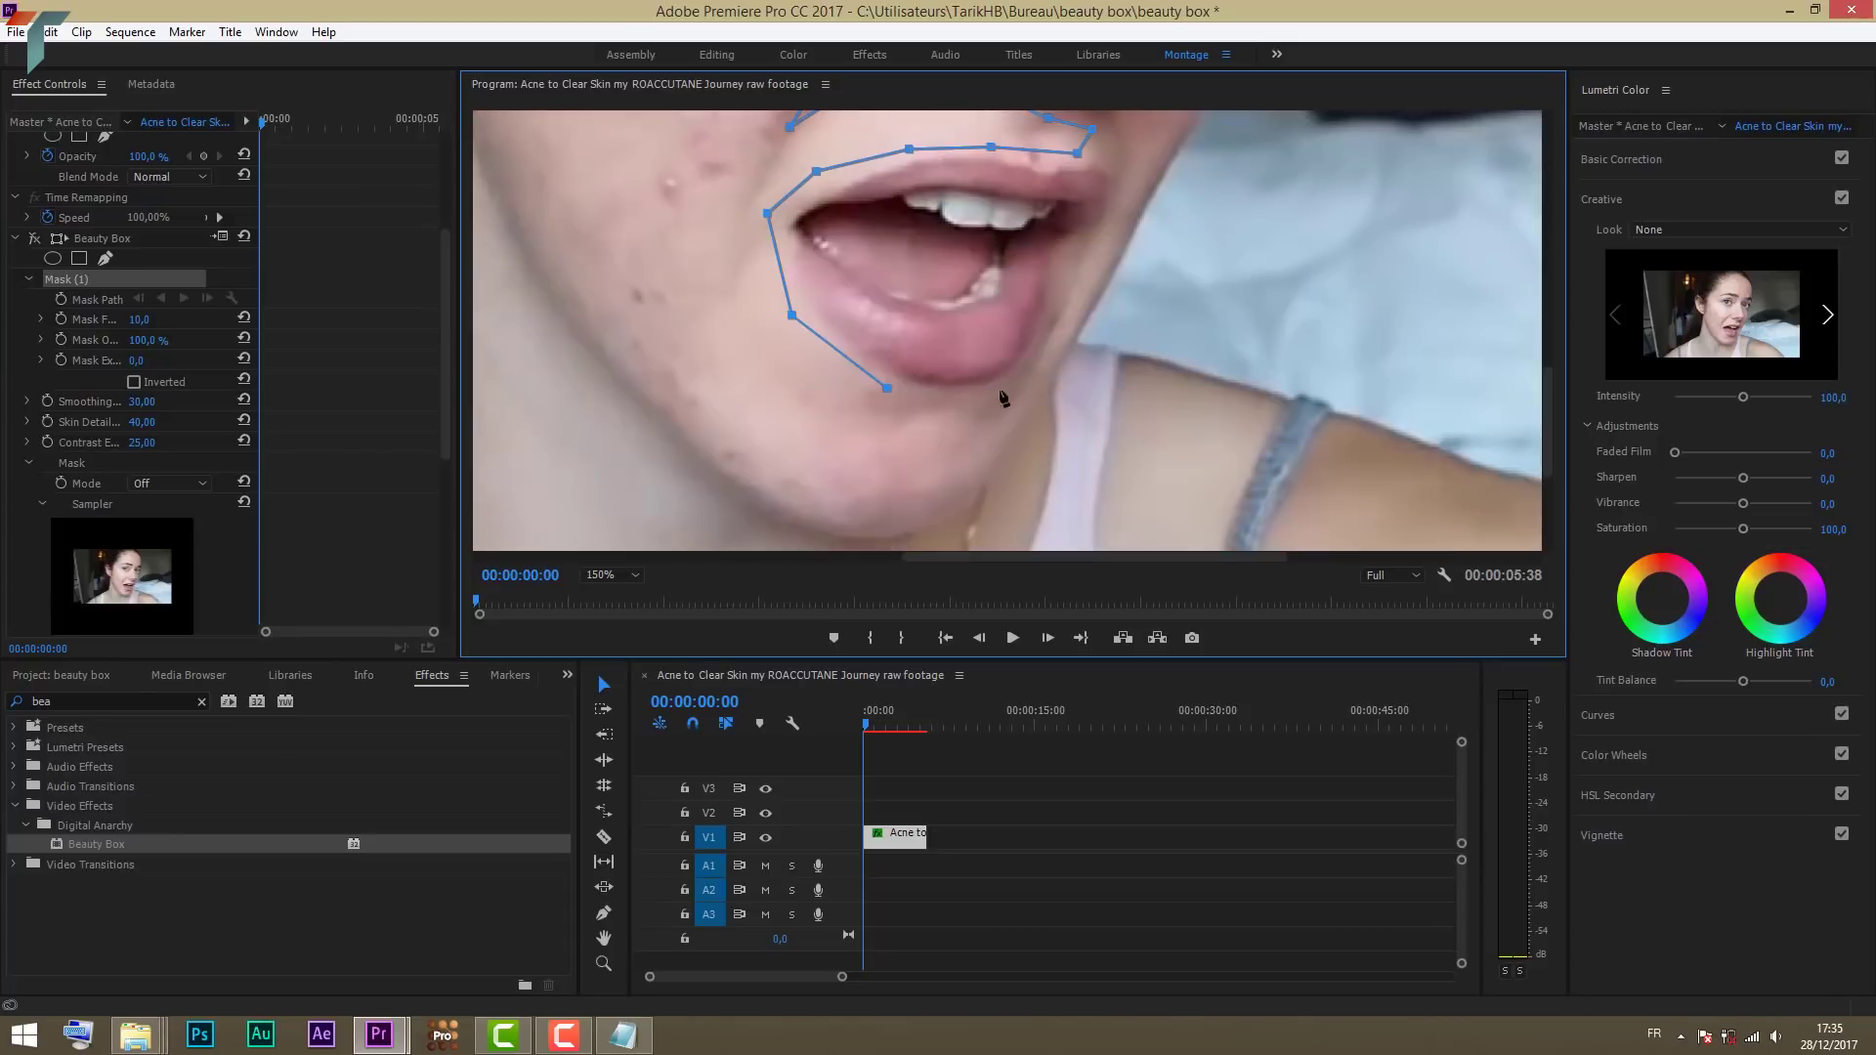
pyautogui.scroll(5, 1004, 397)
pyautogui.scroll(-5, 972, 511)
pyautogui.scroll(2, 971, 440)
pyautogui.scroll(5, 965, 322)
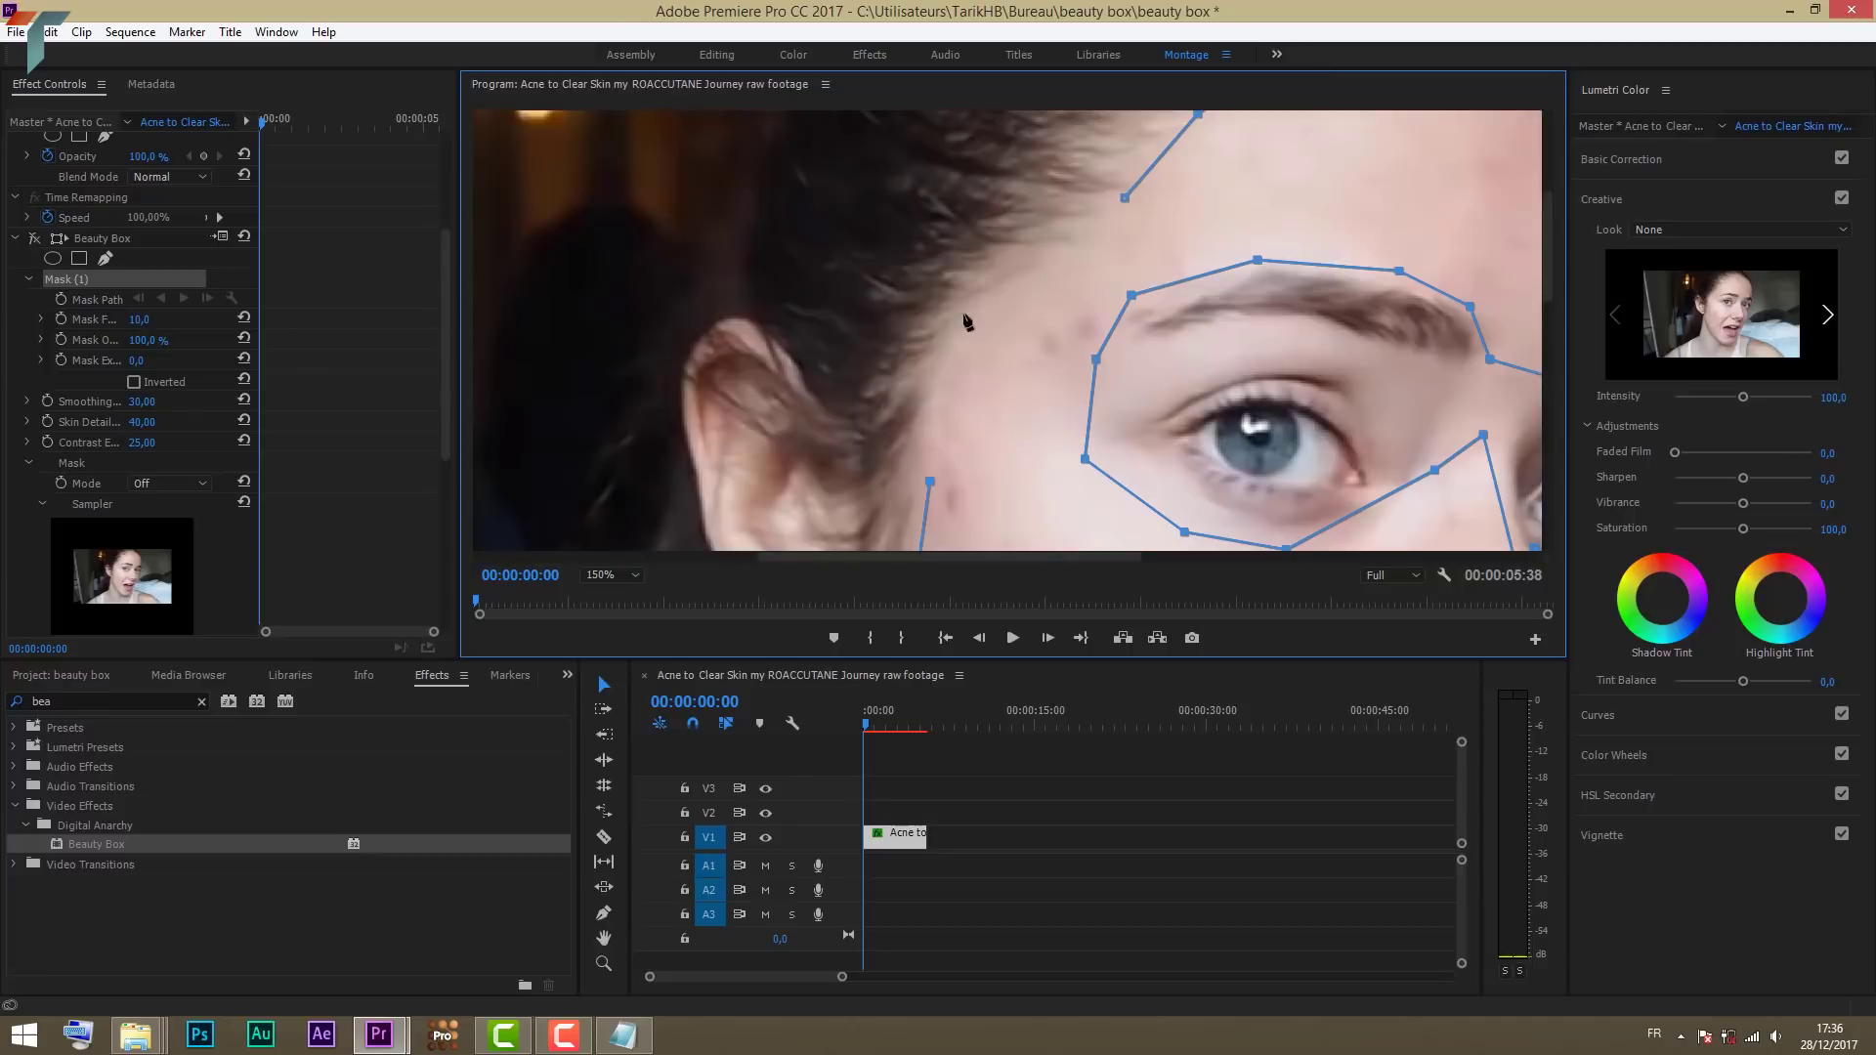
pyautogui.click(965, 311)
# Step: Fit the whole frame in the monitor and set a Mask Path keyframe at 00:00:00:00
pyautogui.click(616, 574)
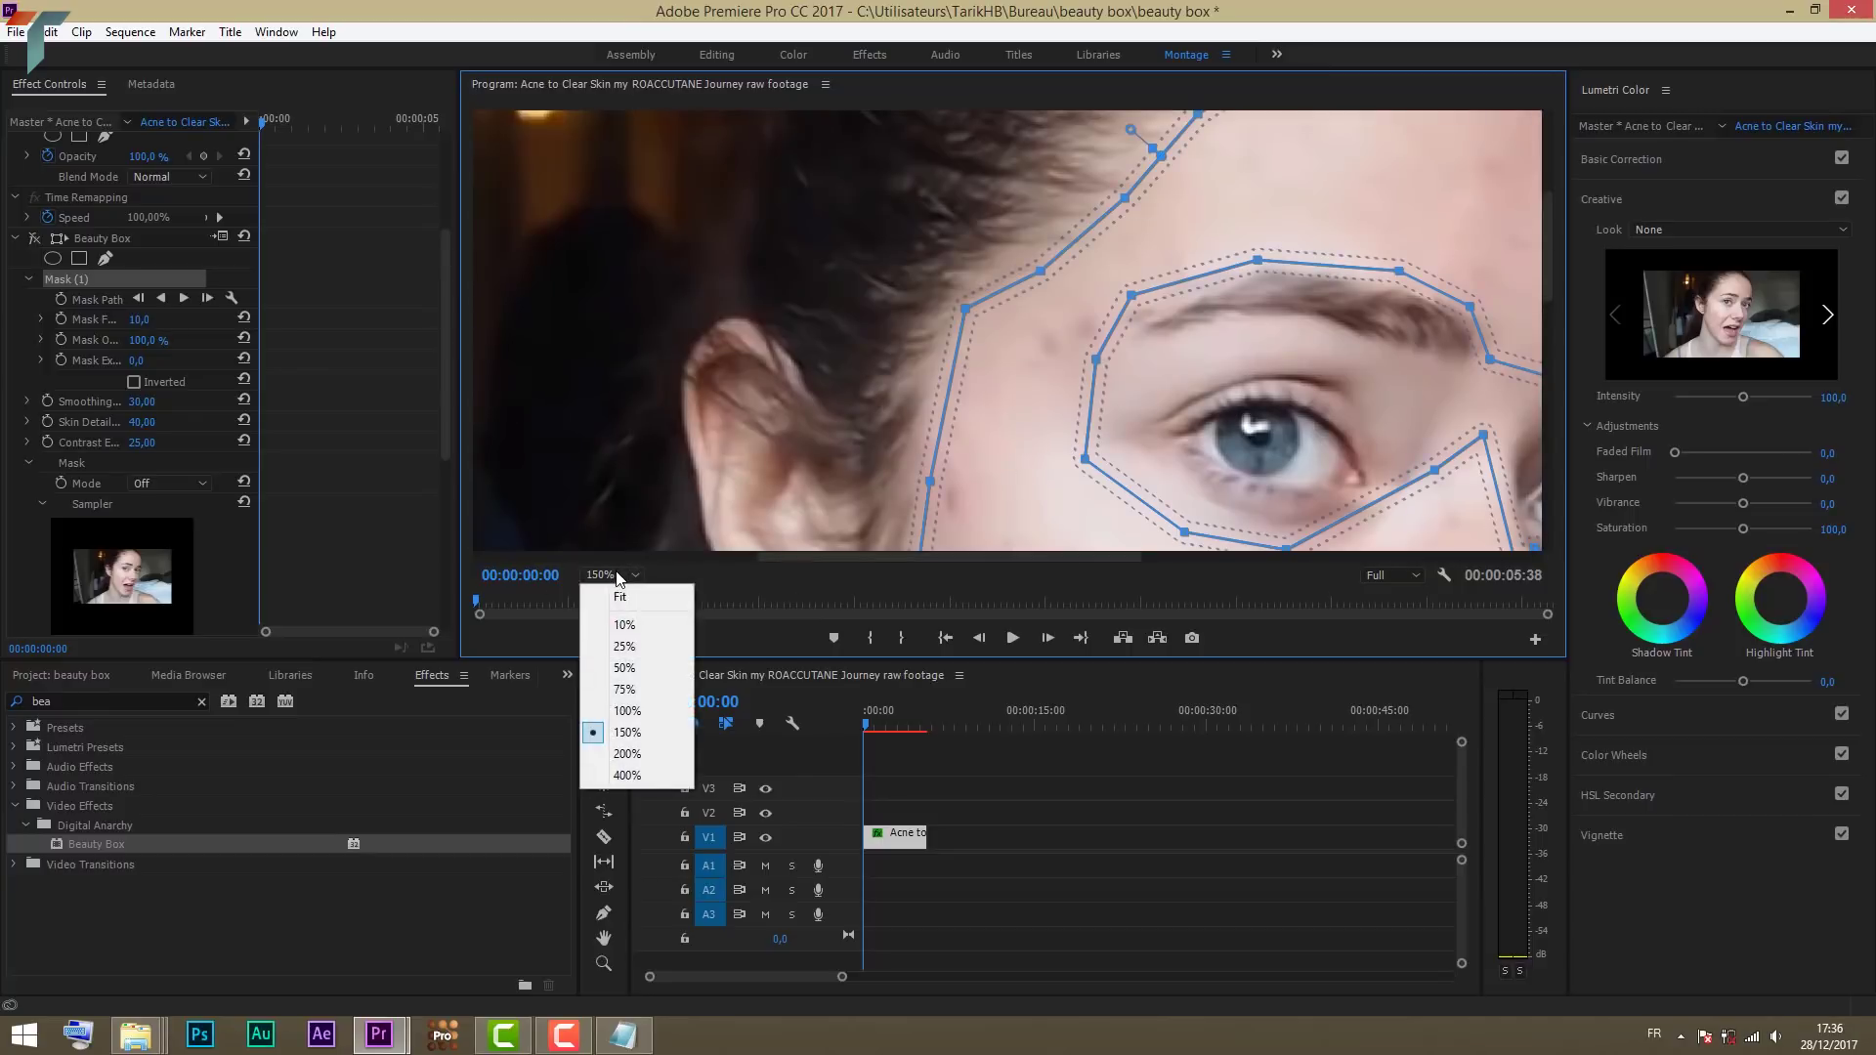
pyautogui.click(619, 597)
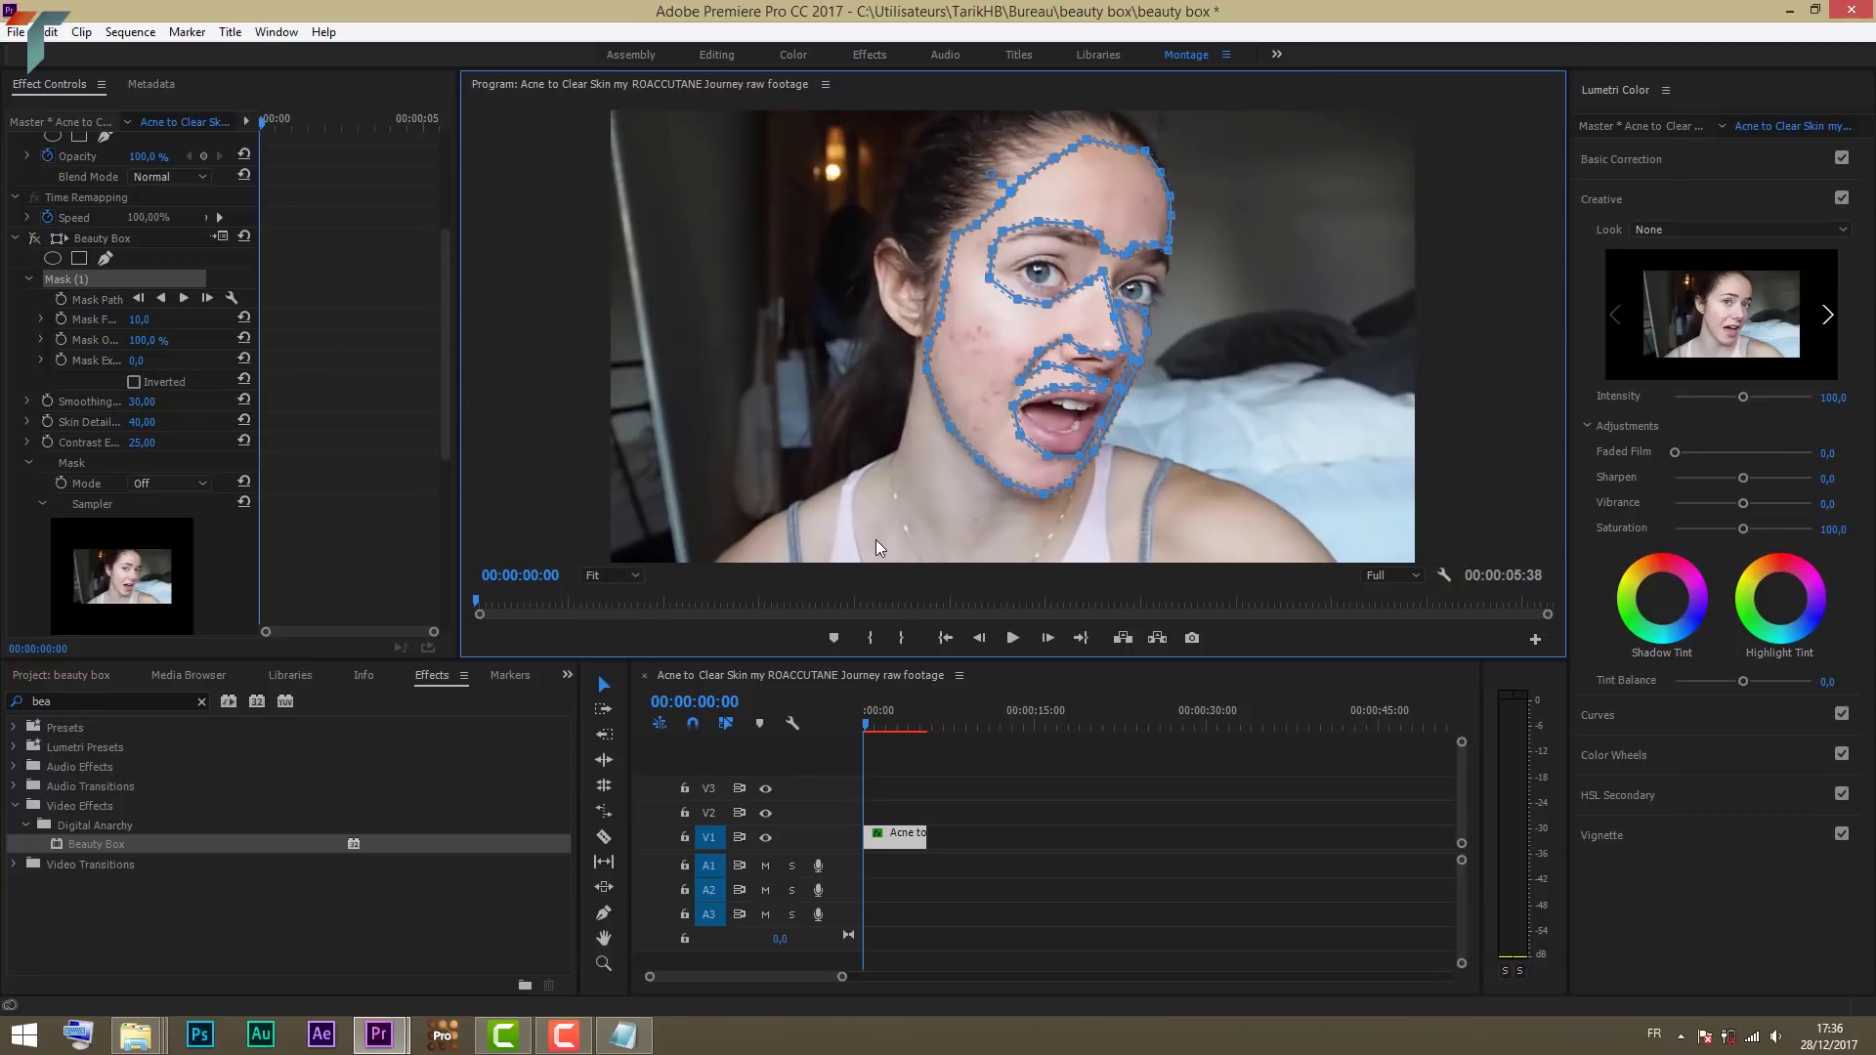
pyautogui.click(61, 300)
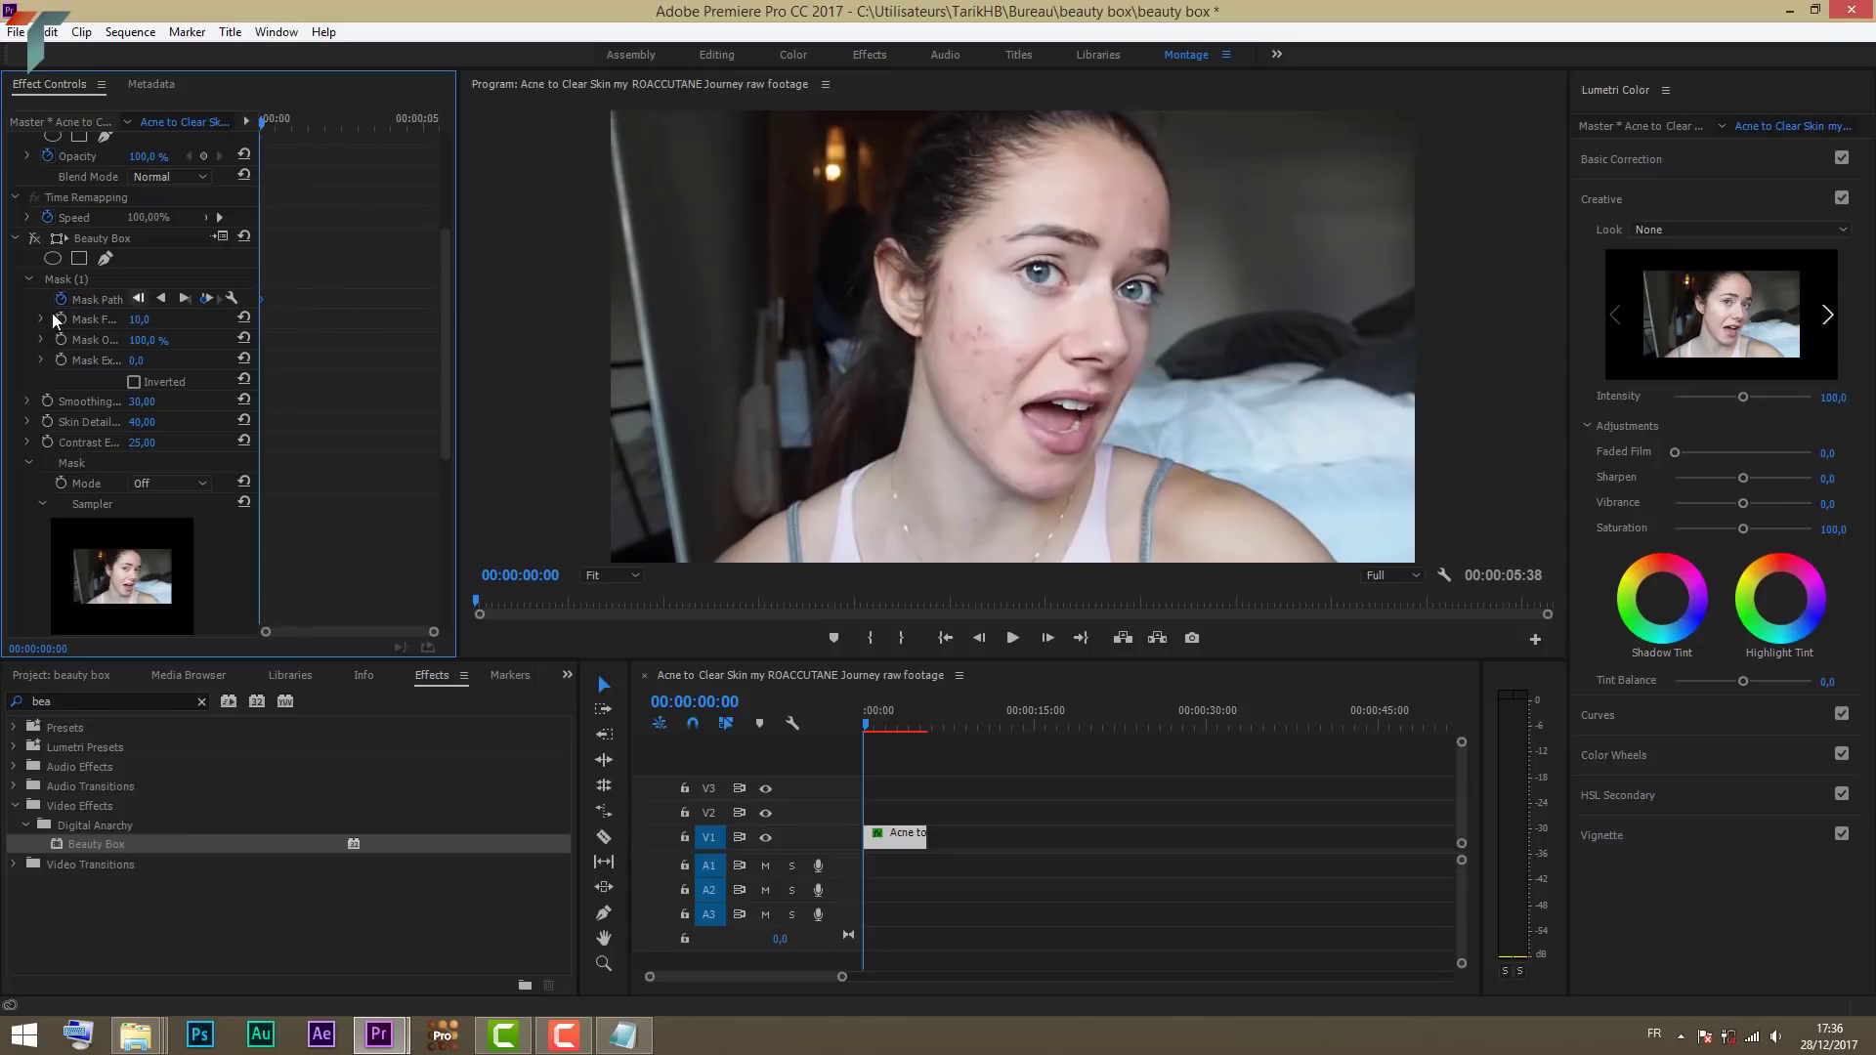
# Step: Select and deselect Mask (1), then widen the Effect Controls panel
pyautogui.click(84, 280)
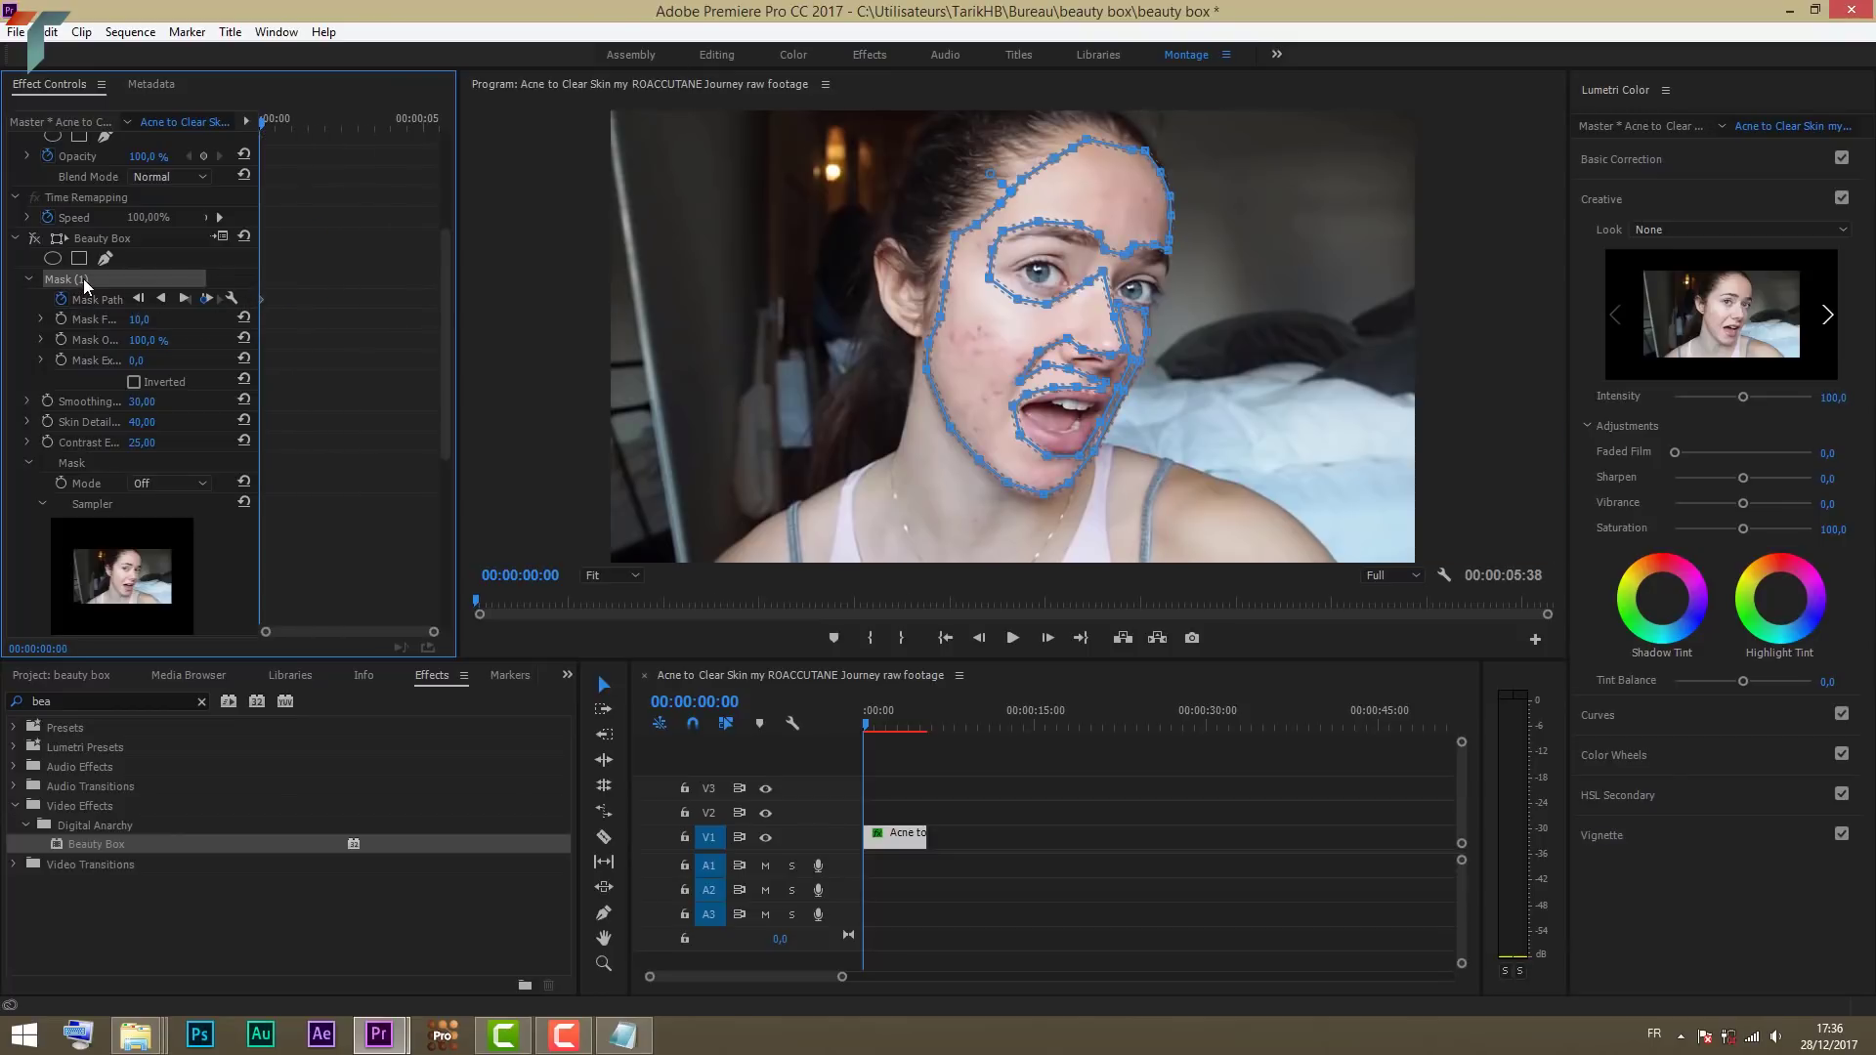
pyautogui.click(206, 298)
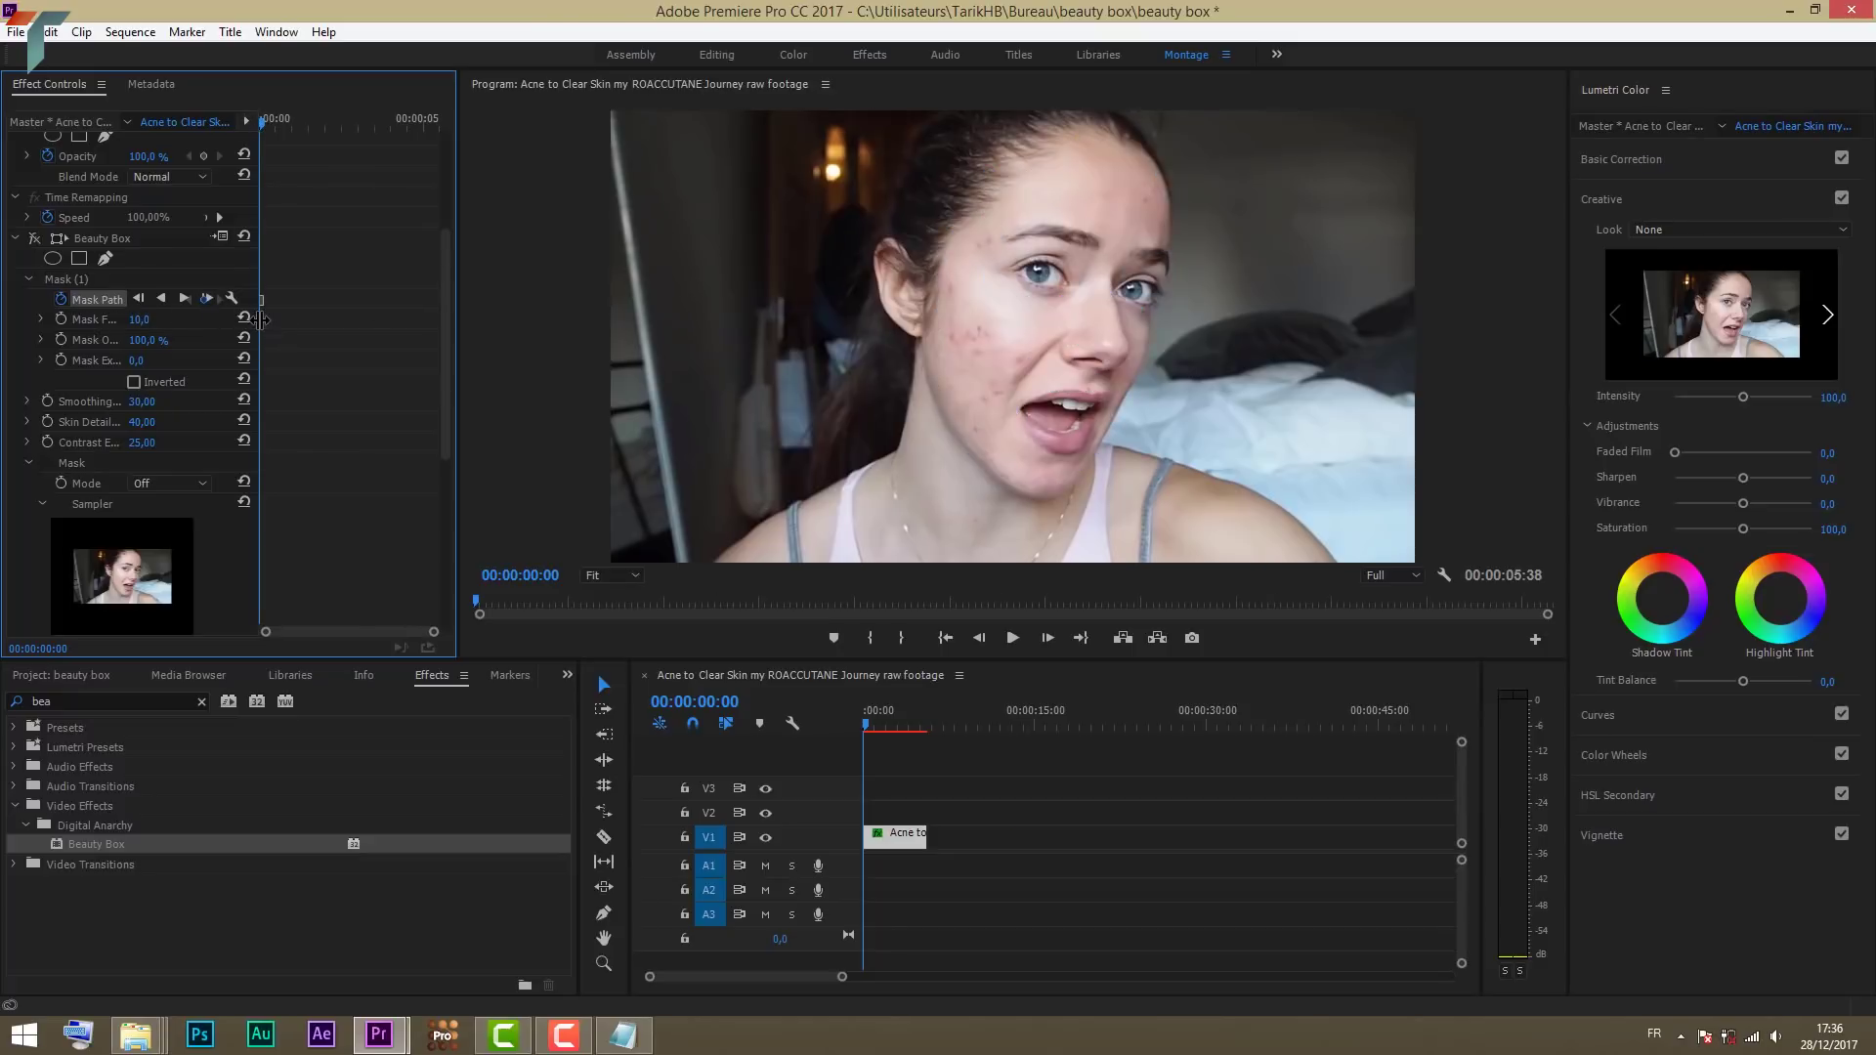
pyautogui.moveTo(261, 323); pyautogui.dragTo(720, 312)
# Step: Track the face mask forward one frame, then through the clip to 00:00:05:37, and scrub back to check
pyautogui.click(361, 298)
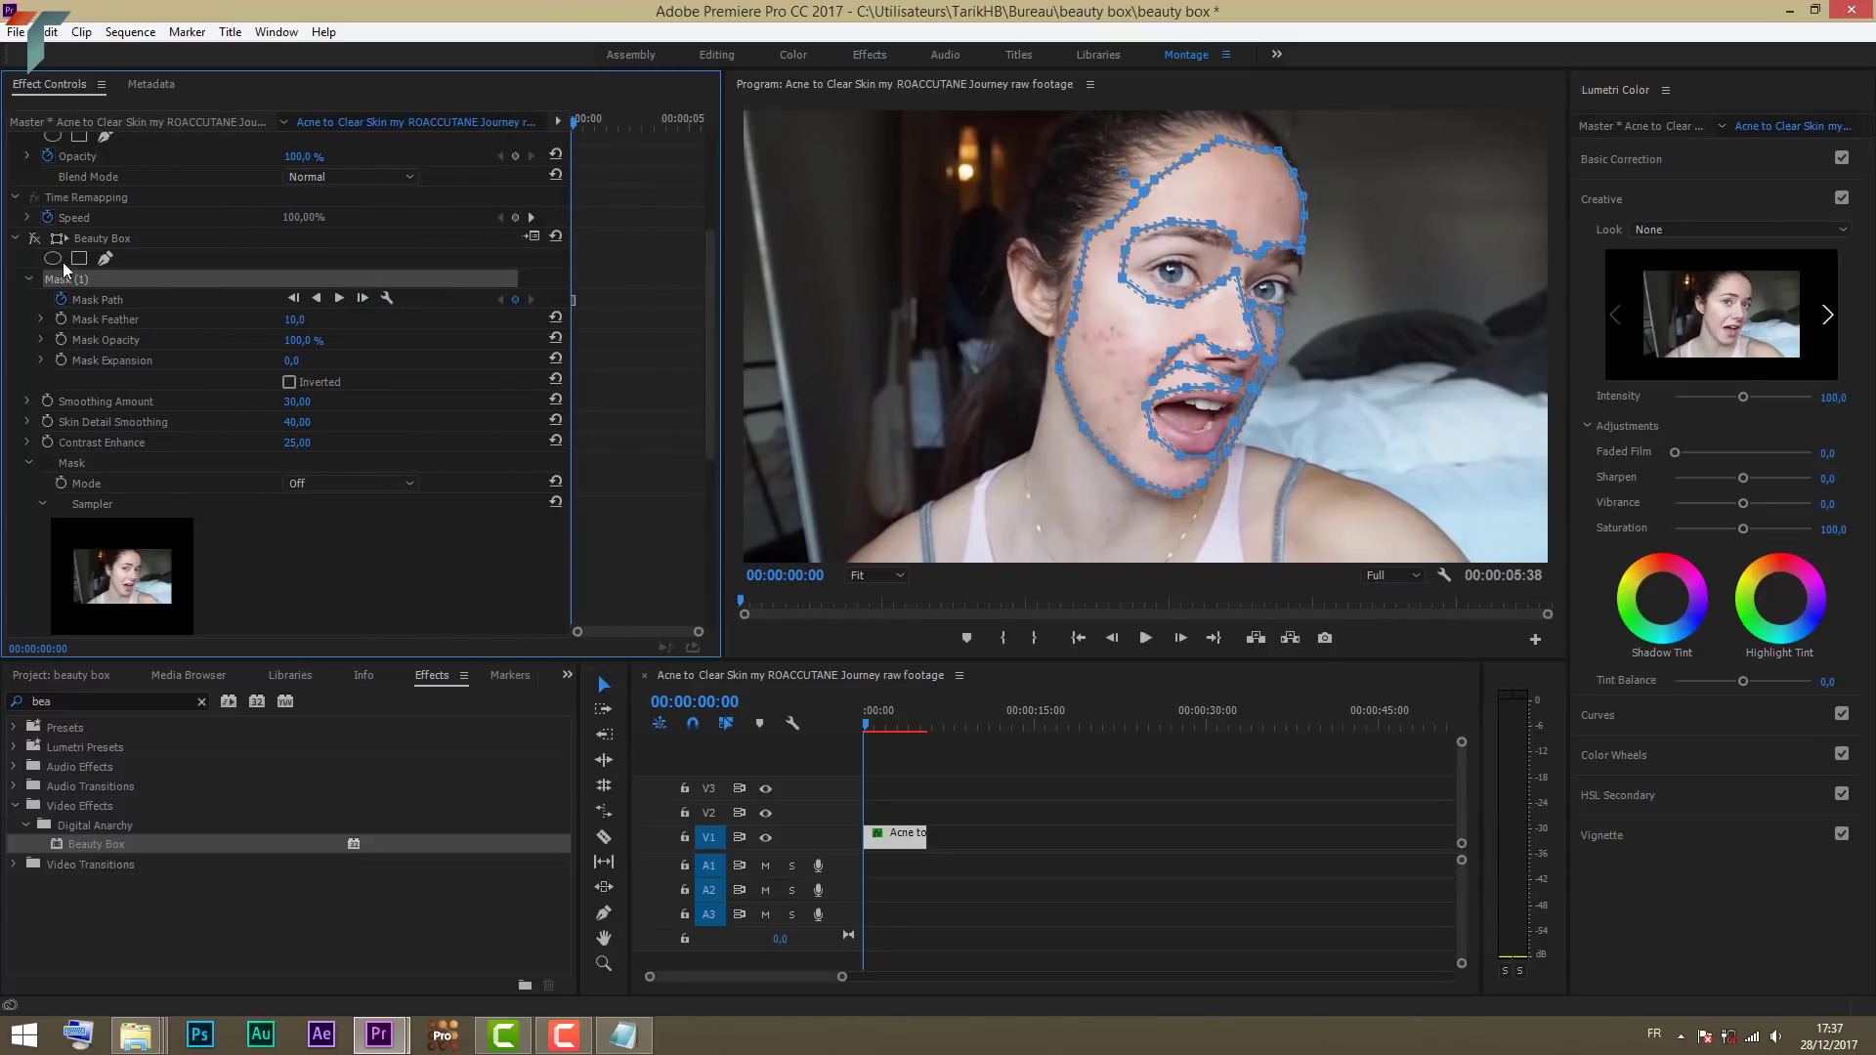
pyautogui.click(338, 299)
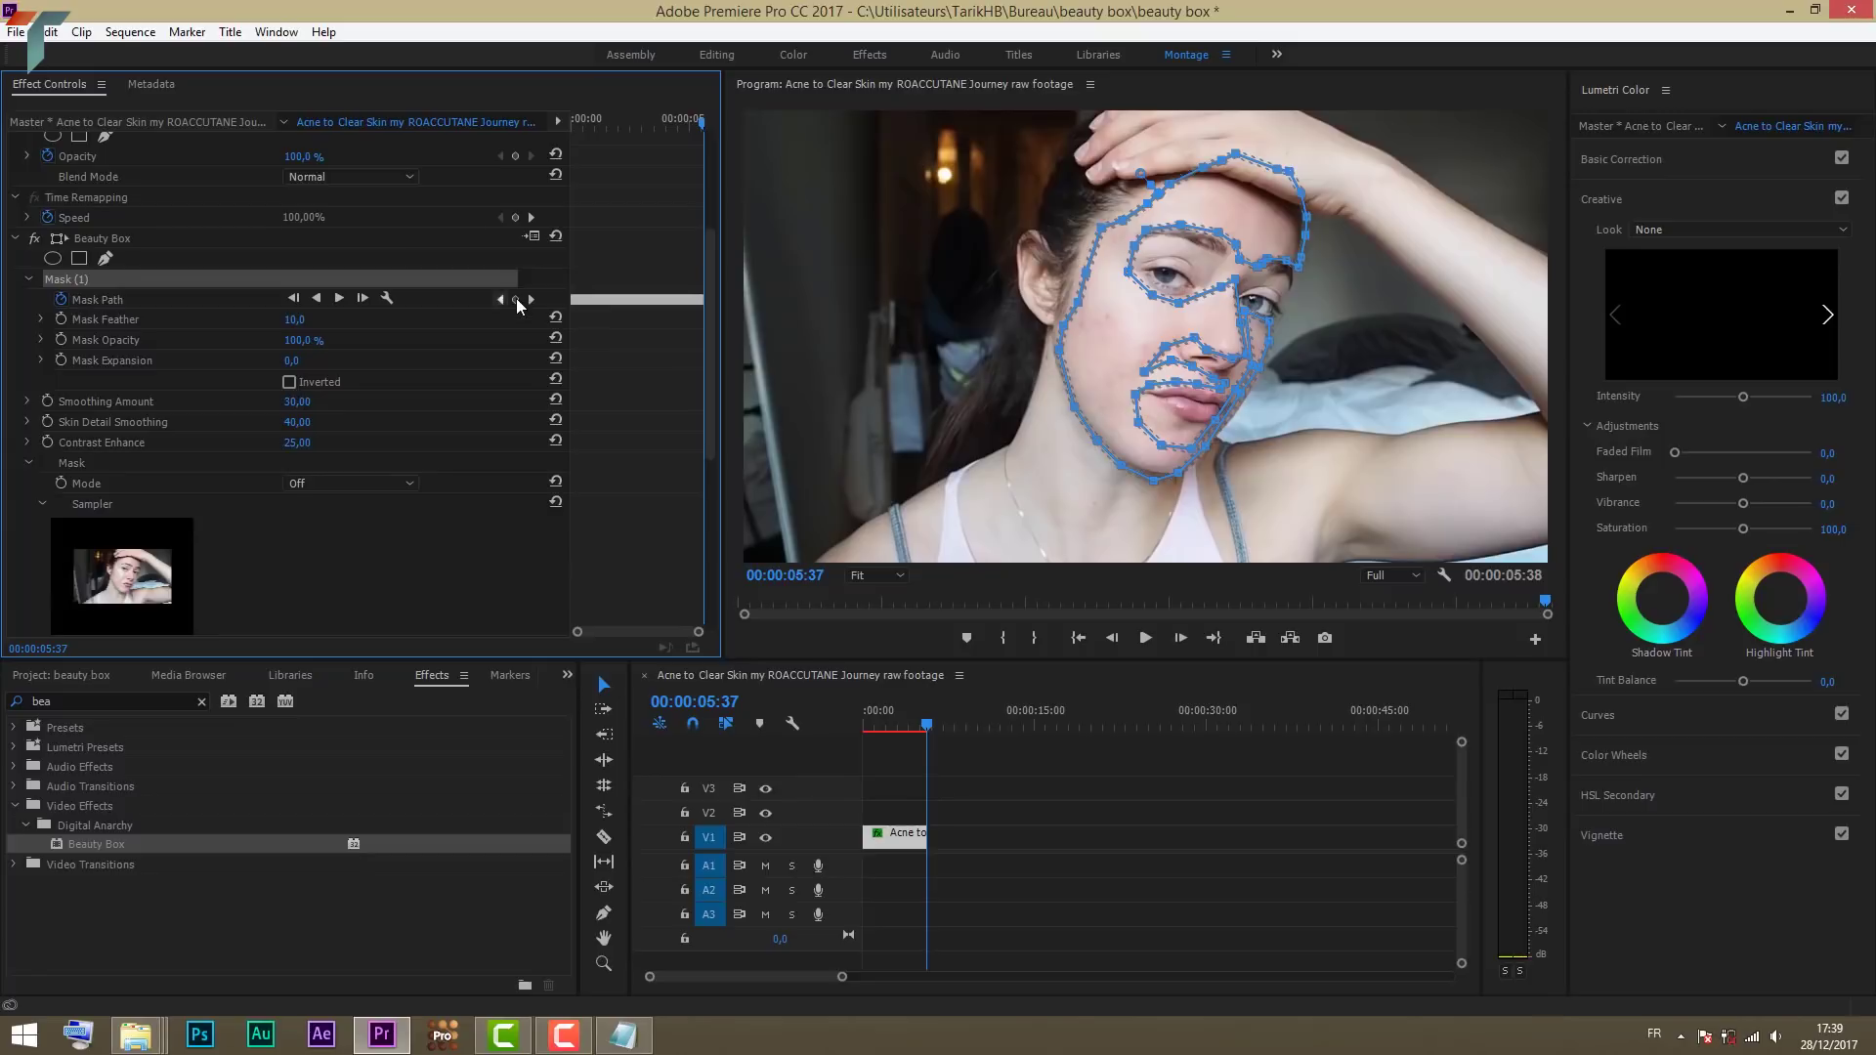
pyautogui.moveTo(701, 125); pyautogui.dragTo(555, 147)
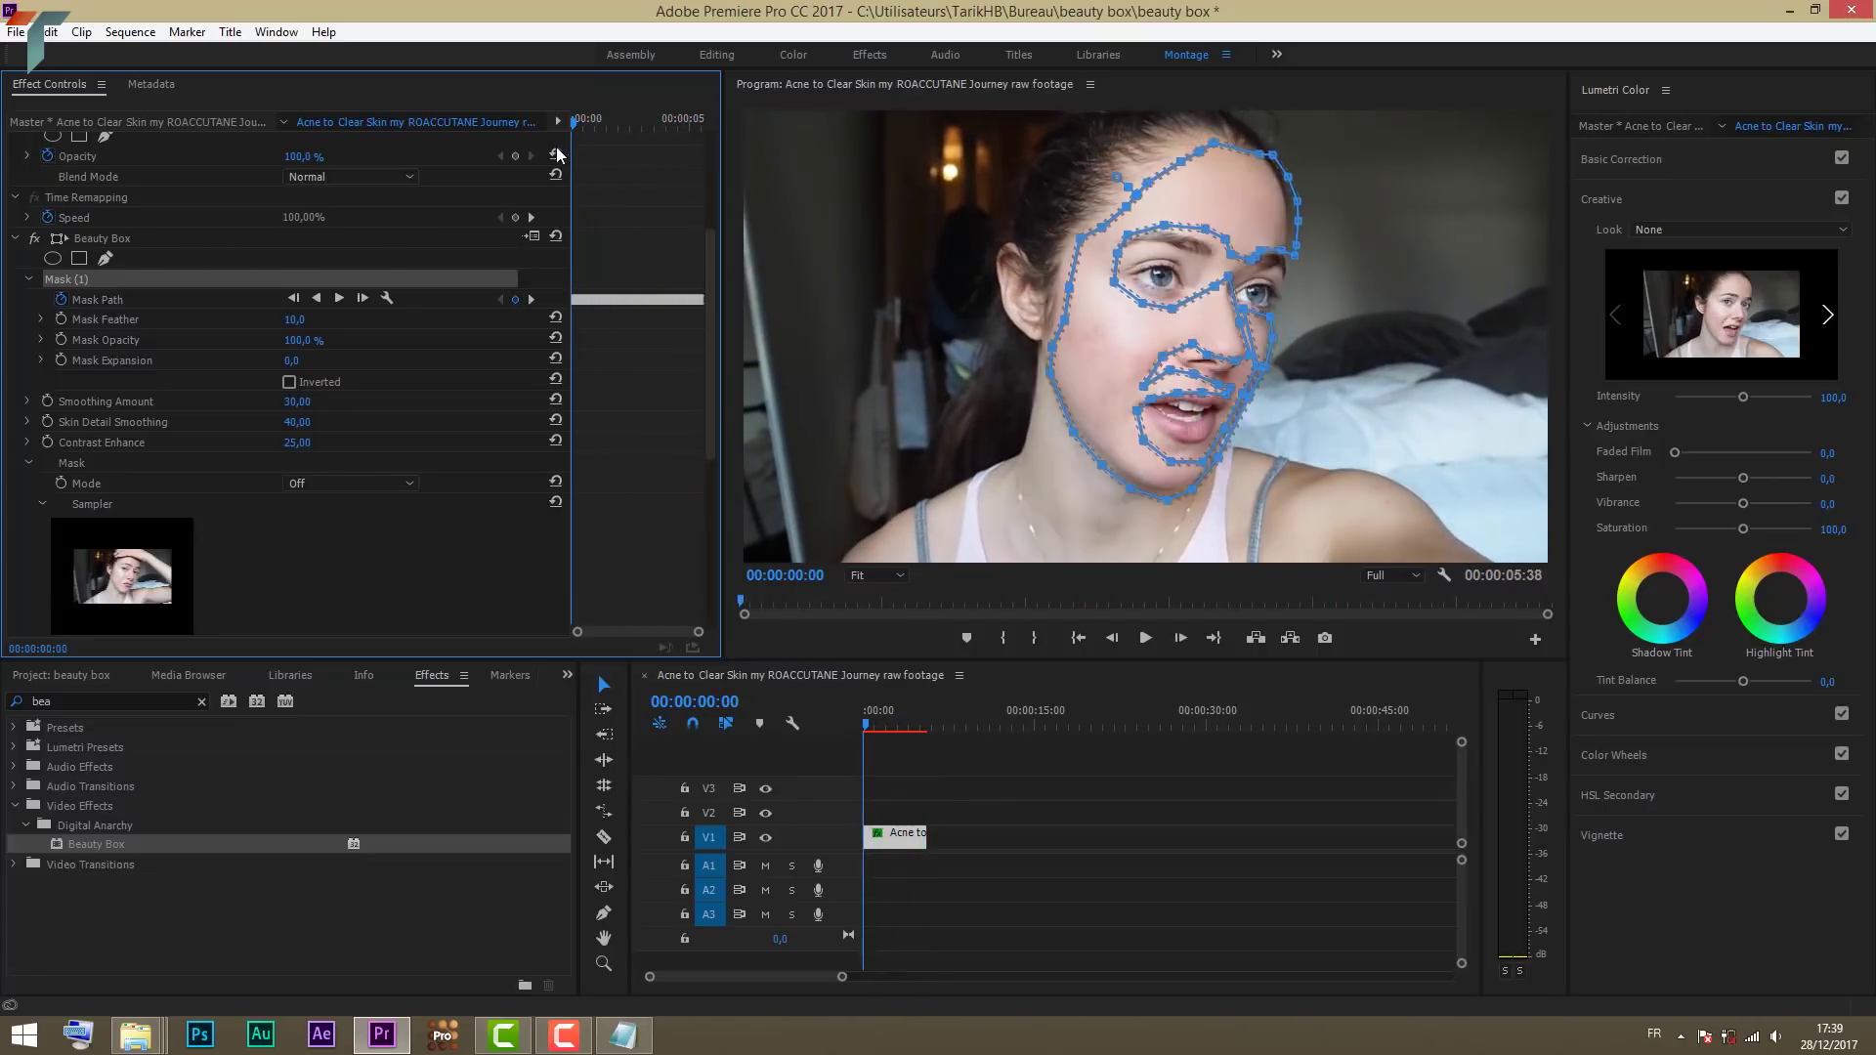
# Step: Collapse Mask (1) and select the Beauty Box effect to hide the mask outline
pyautogui.click(29, 281)
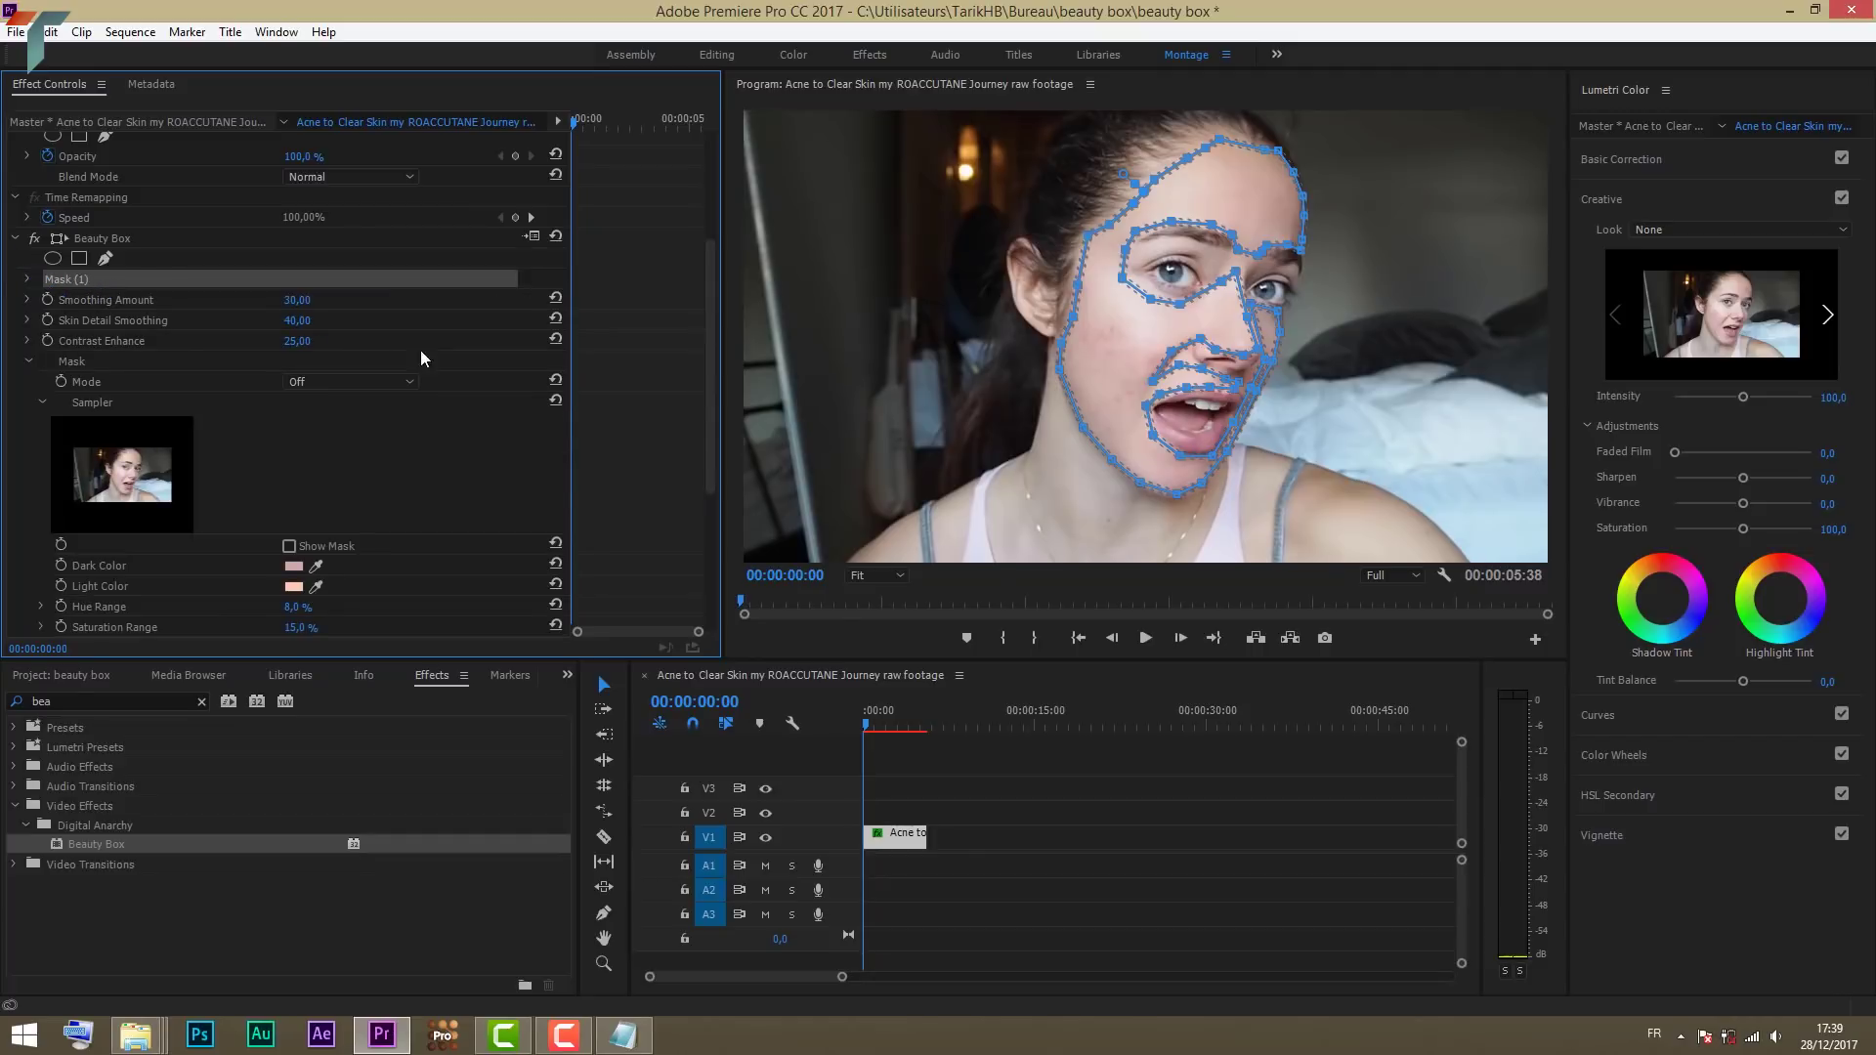
pyautogui.click(121, 240)
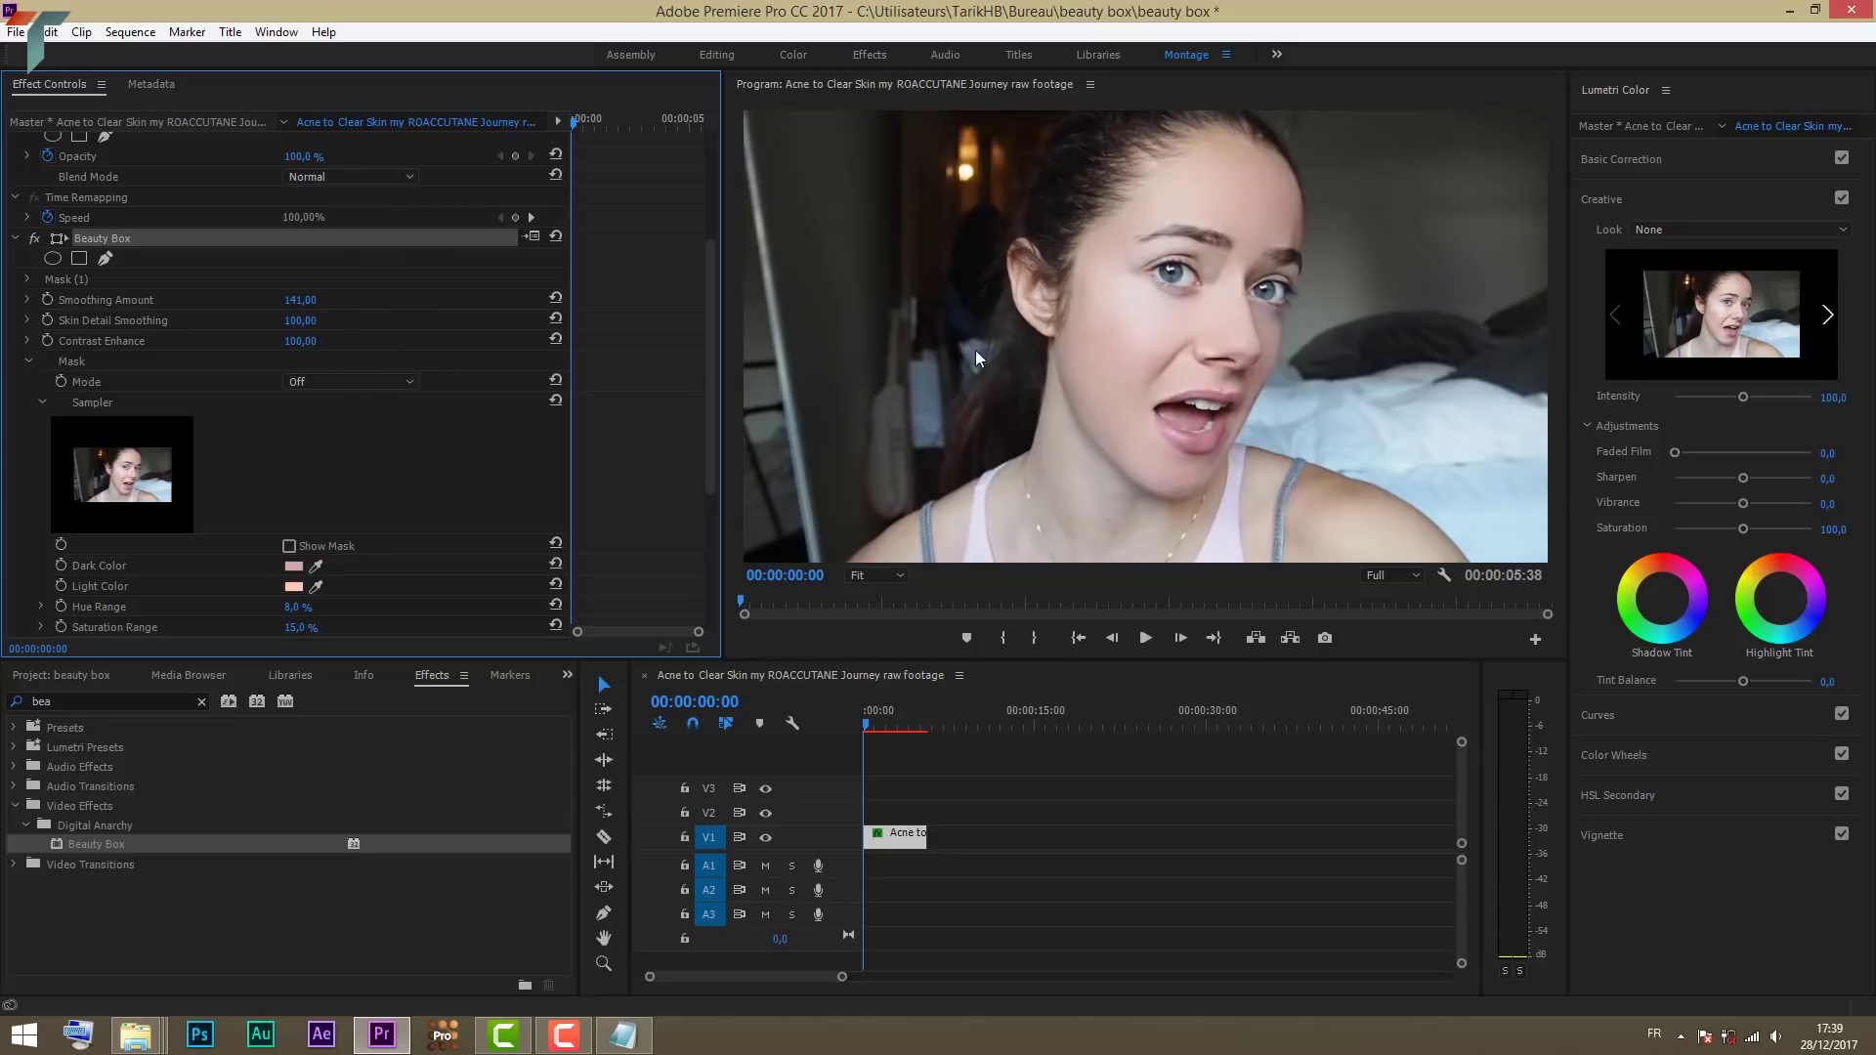
# Step: Toggle Beauty Box off and on to compare the face with and without smoothing, leaving it on
pyautogui.click(34, 240)
pyautogui.click(34, 241)
pyautogui.click(34, 241)
pyautogui.click(34, 240)
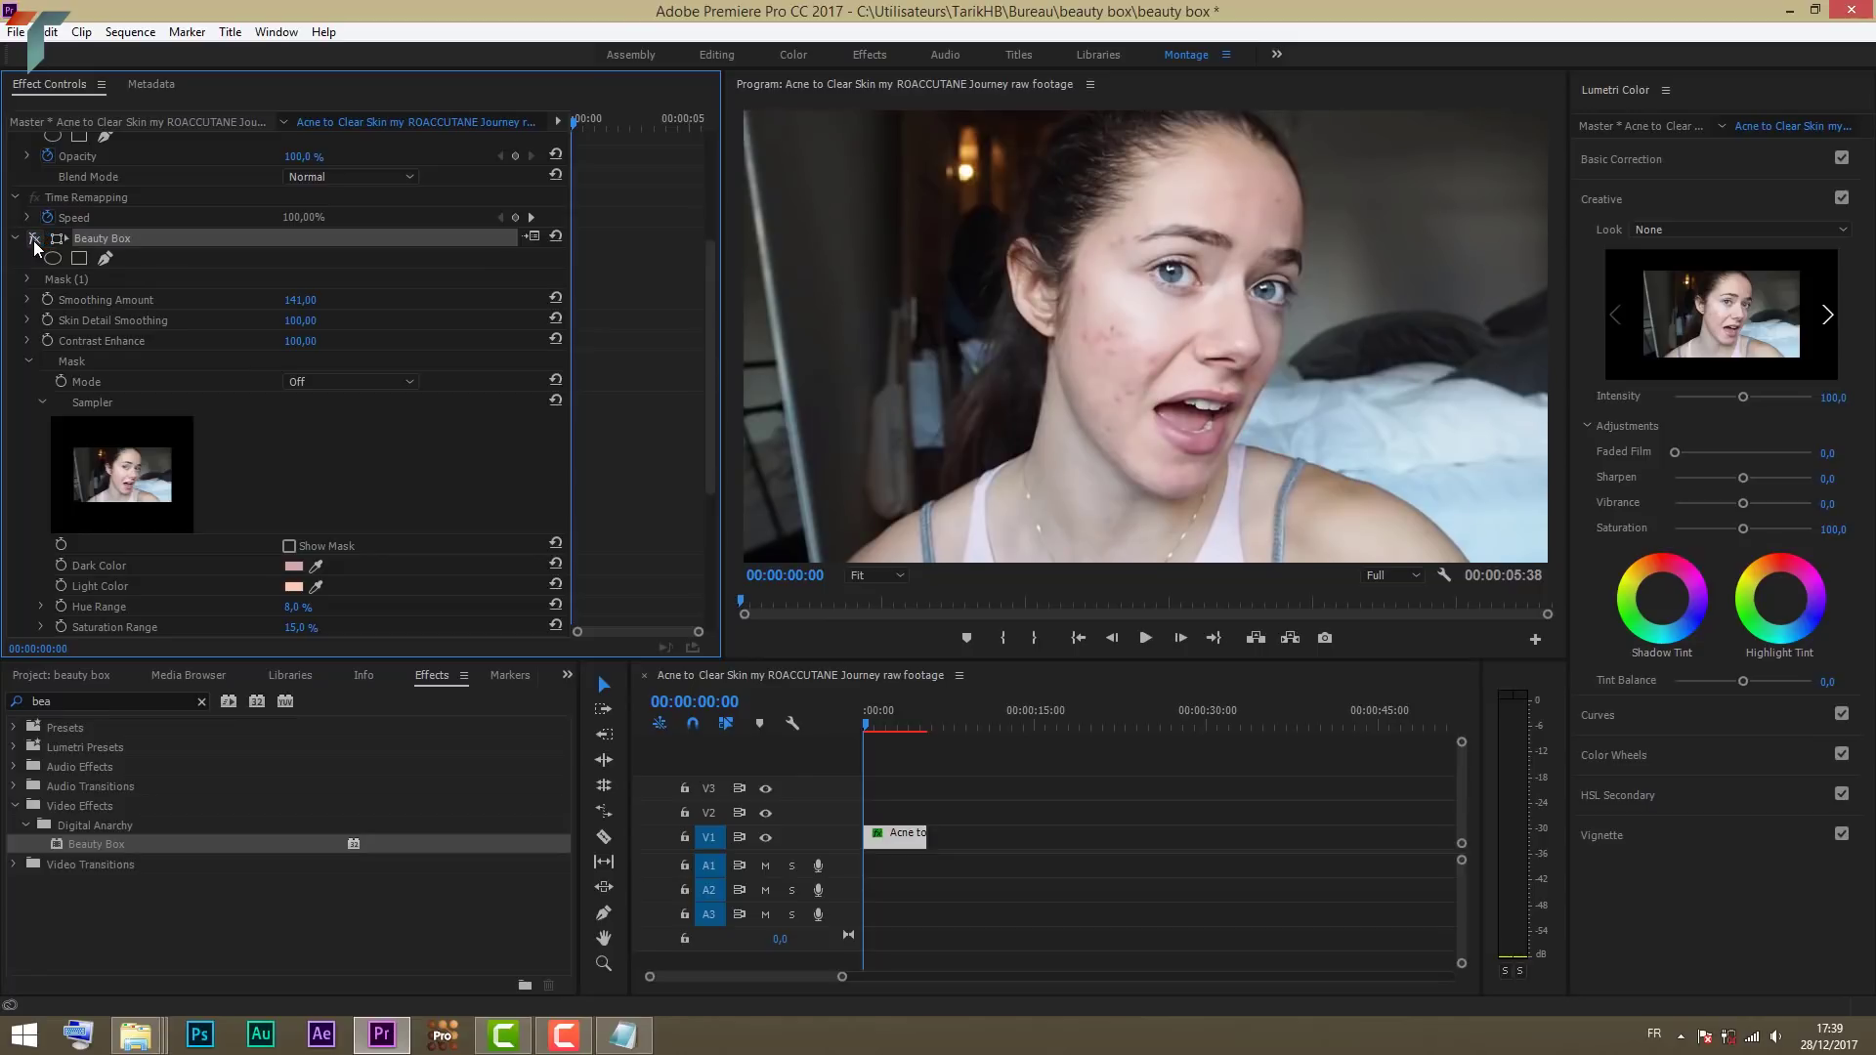
pyautogui.click(34, 240)
# Step: Expand Mask (1) and widen the face mask's feather to 64
pyautogui.scroll(1, 103, 239)
pyautogui.scroll(1, 103, 240)
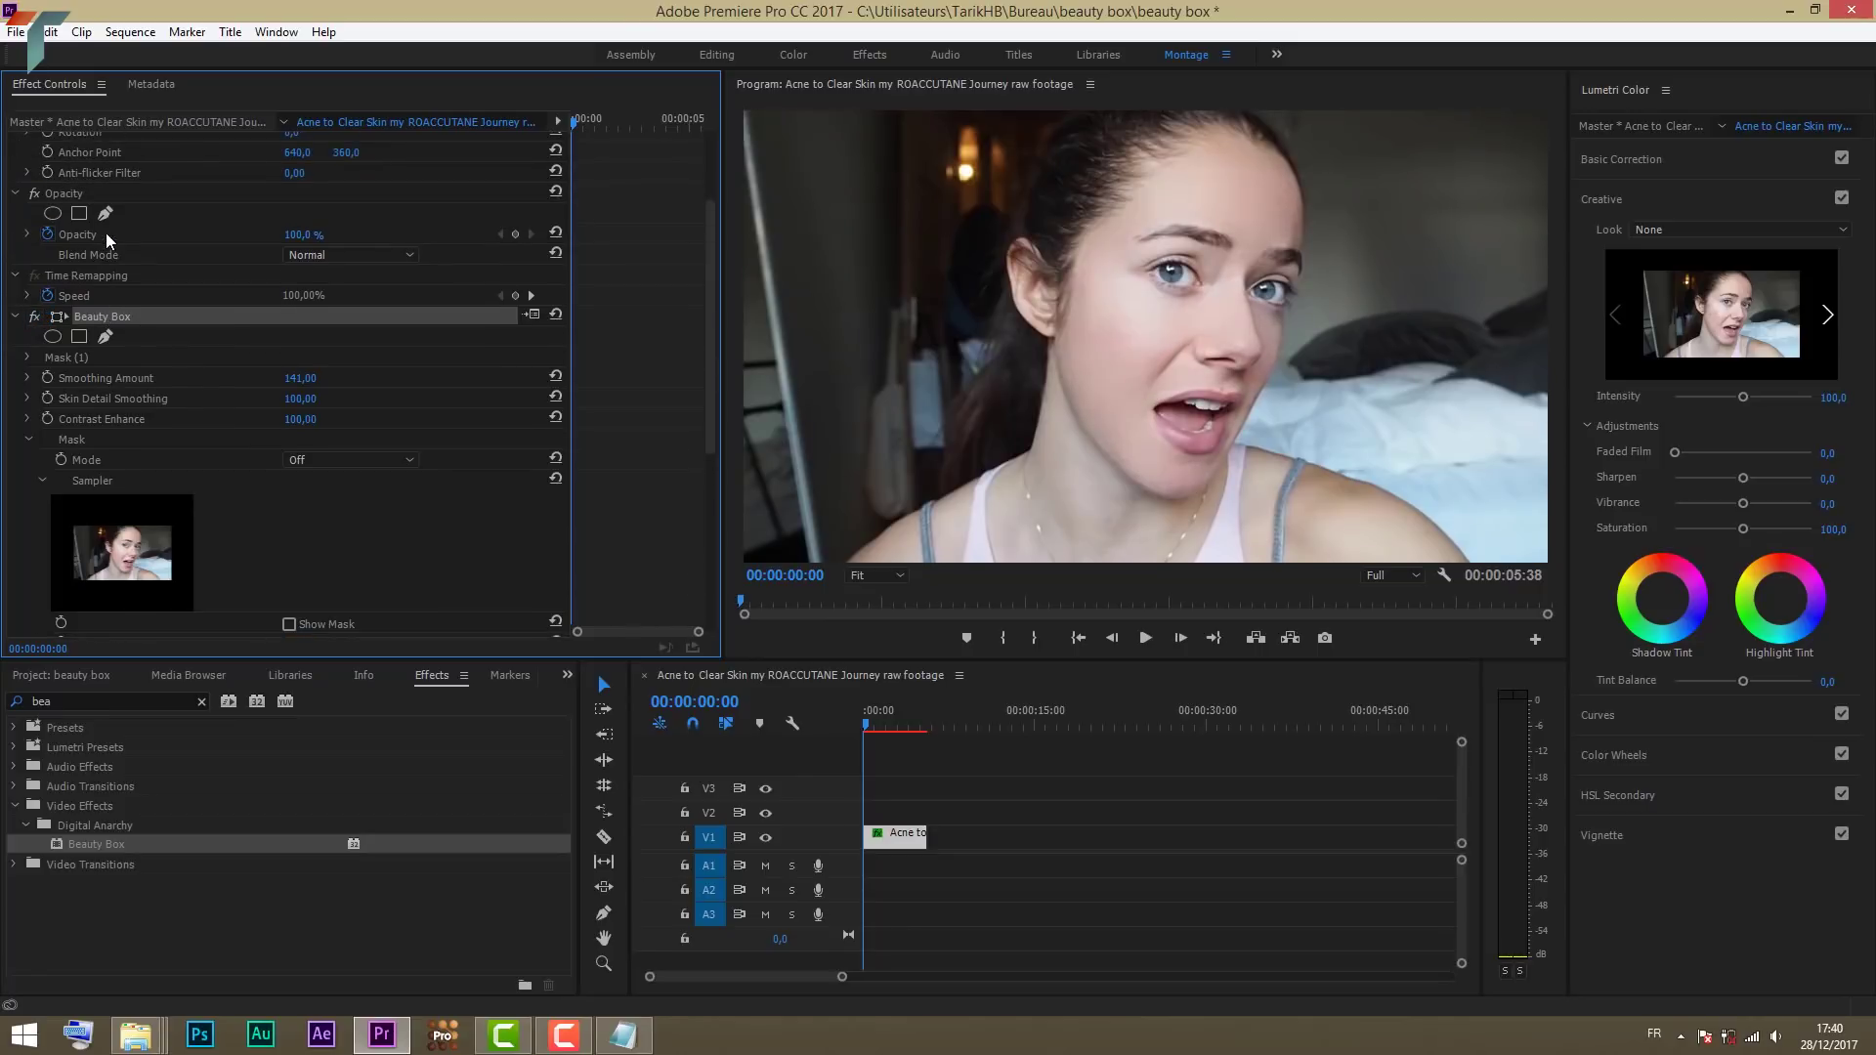
pyautogui.click(29, 359)
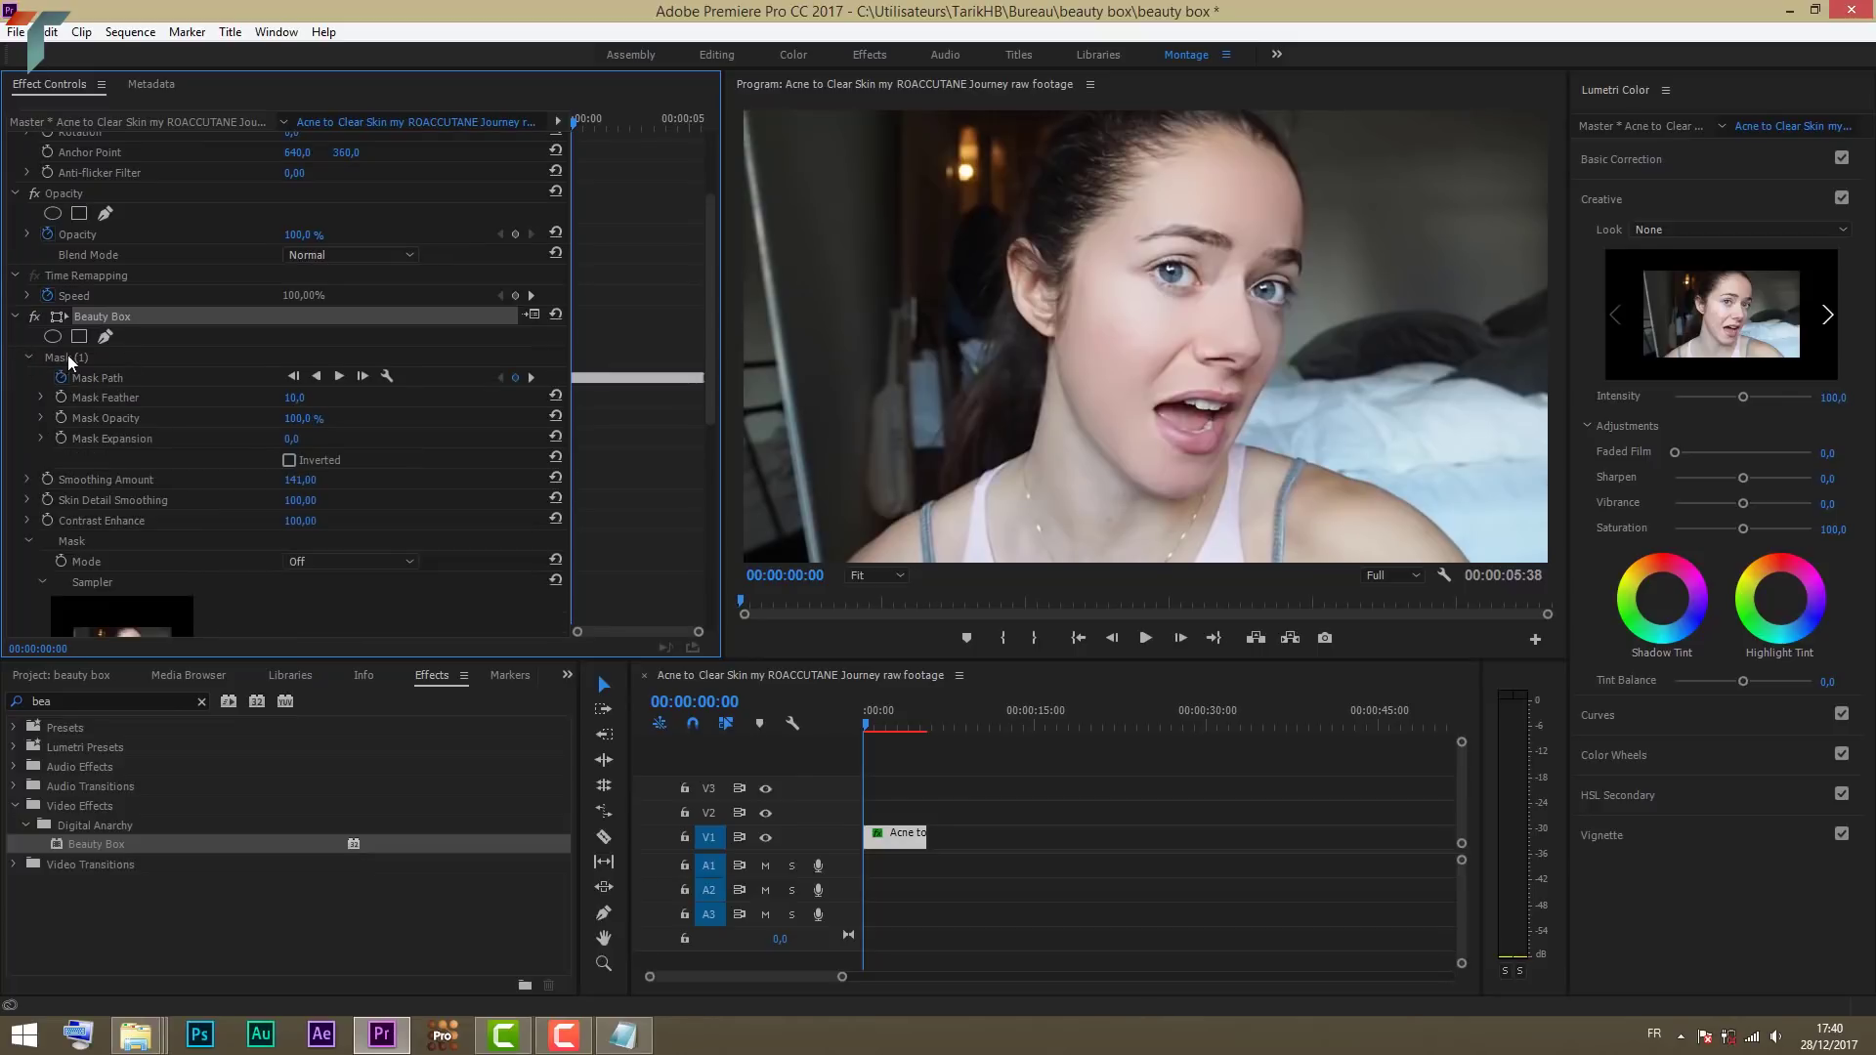
pyautogui.click(68, 360)
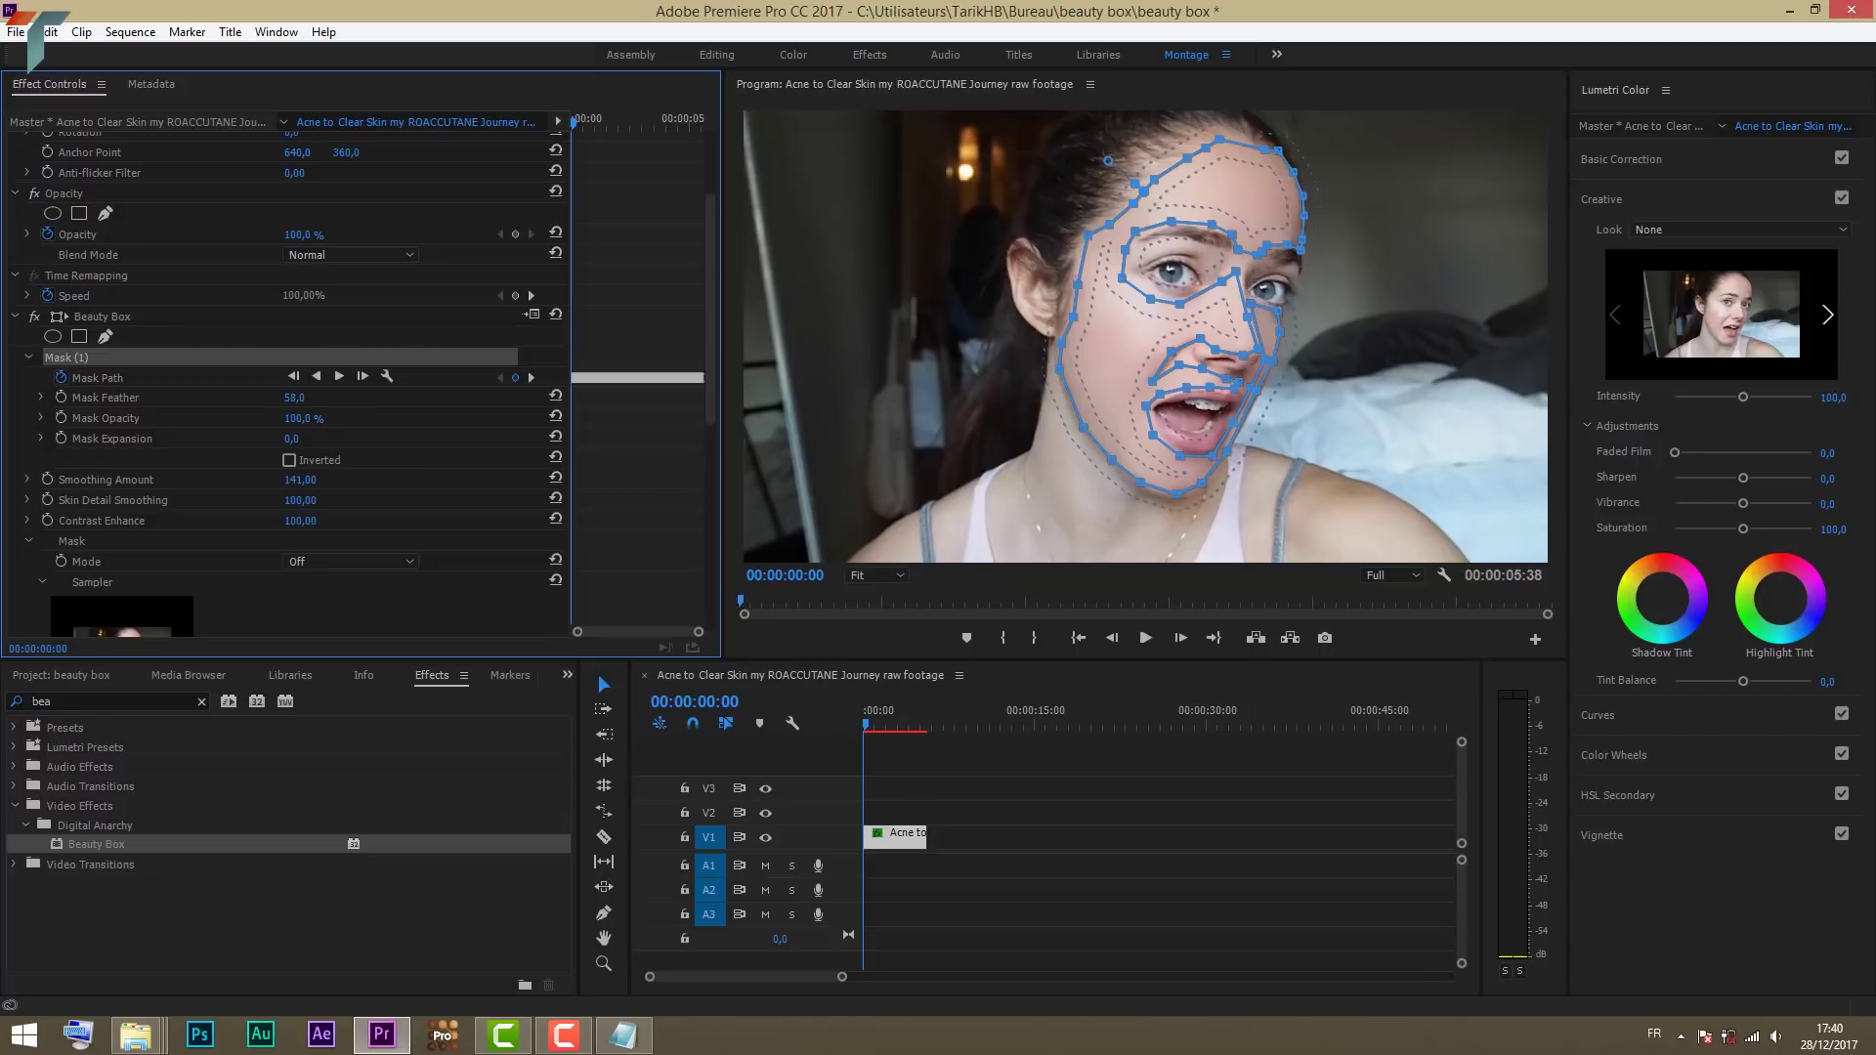
pyautogui.moveTo(294, 397); pyautogui.dragTo(312, 398)
pyautogui.click(120, 320)
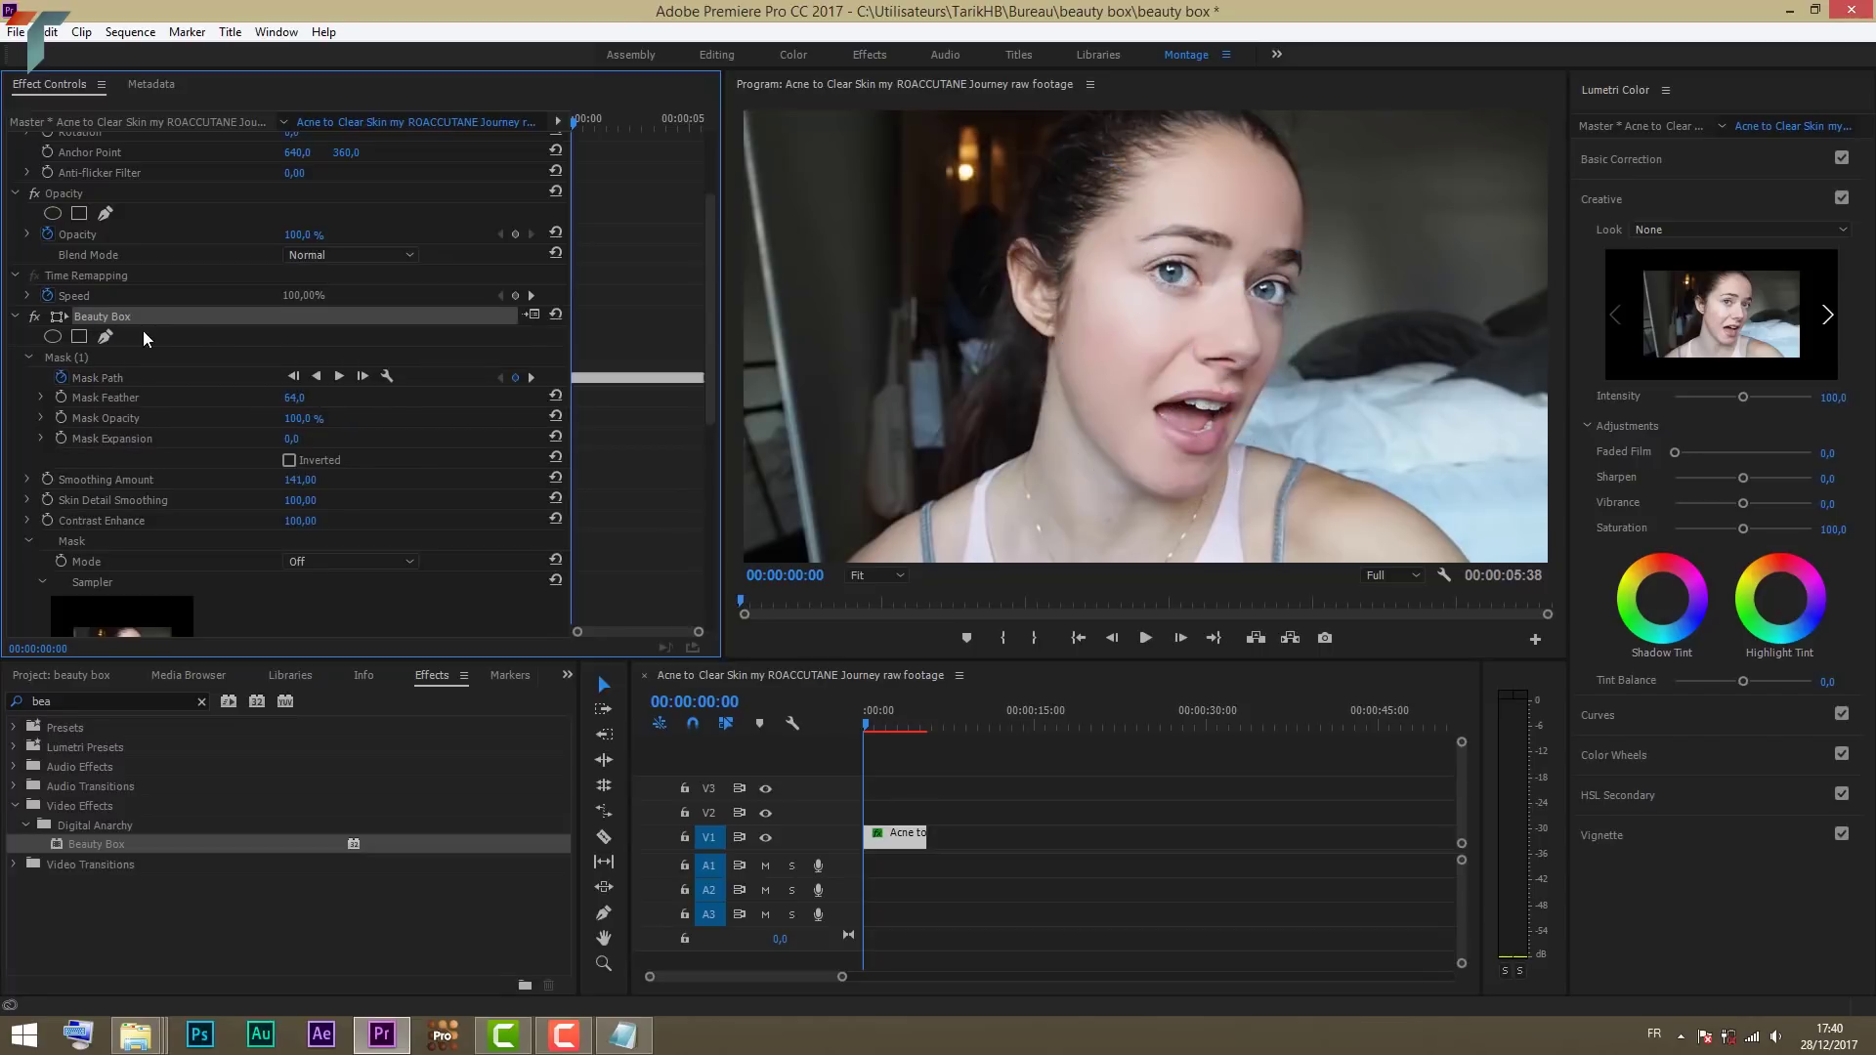
# Step: Collapse Beauty Box, compare smoothing on and off again, then play the sequence to preview
pyautogui.click(15, 317)
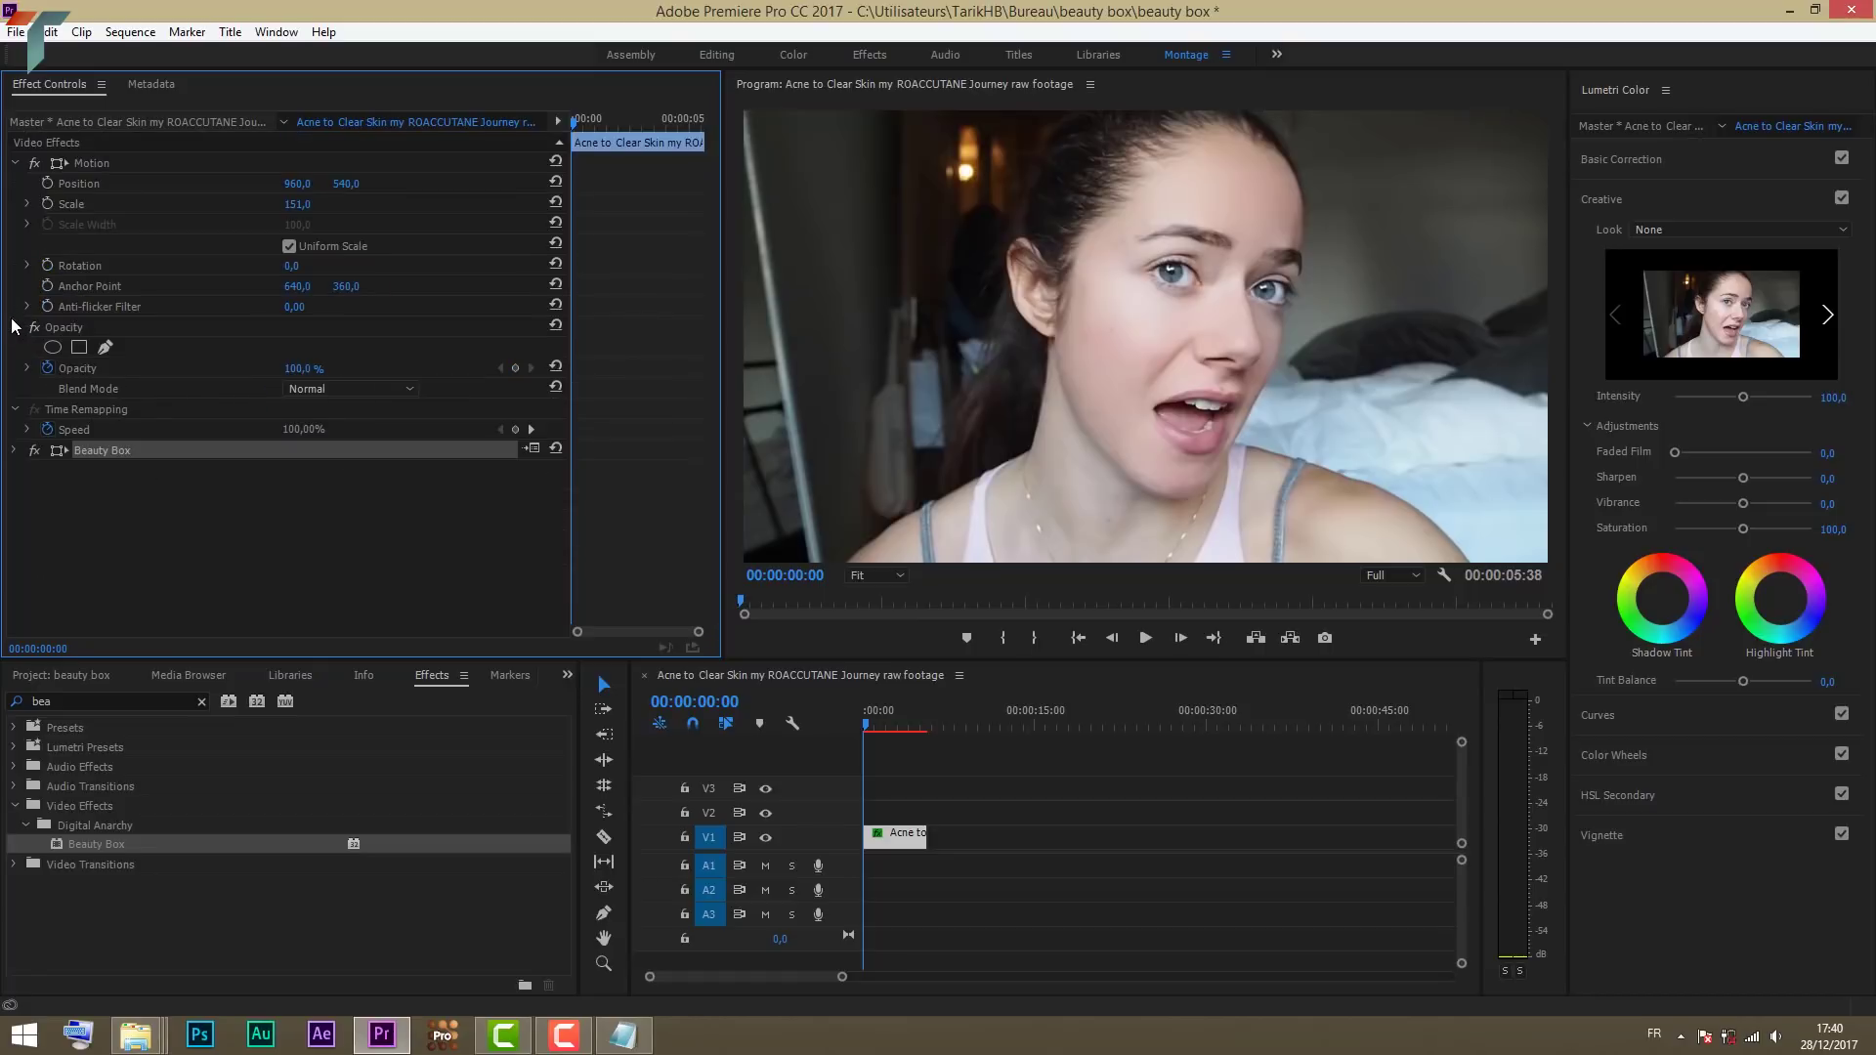
pyautogui.click(35, 450)
pyautogui.click(35, 451)
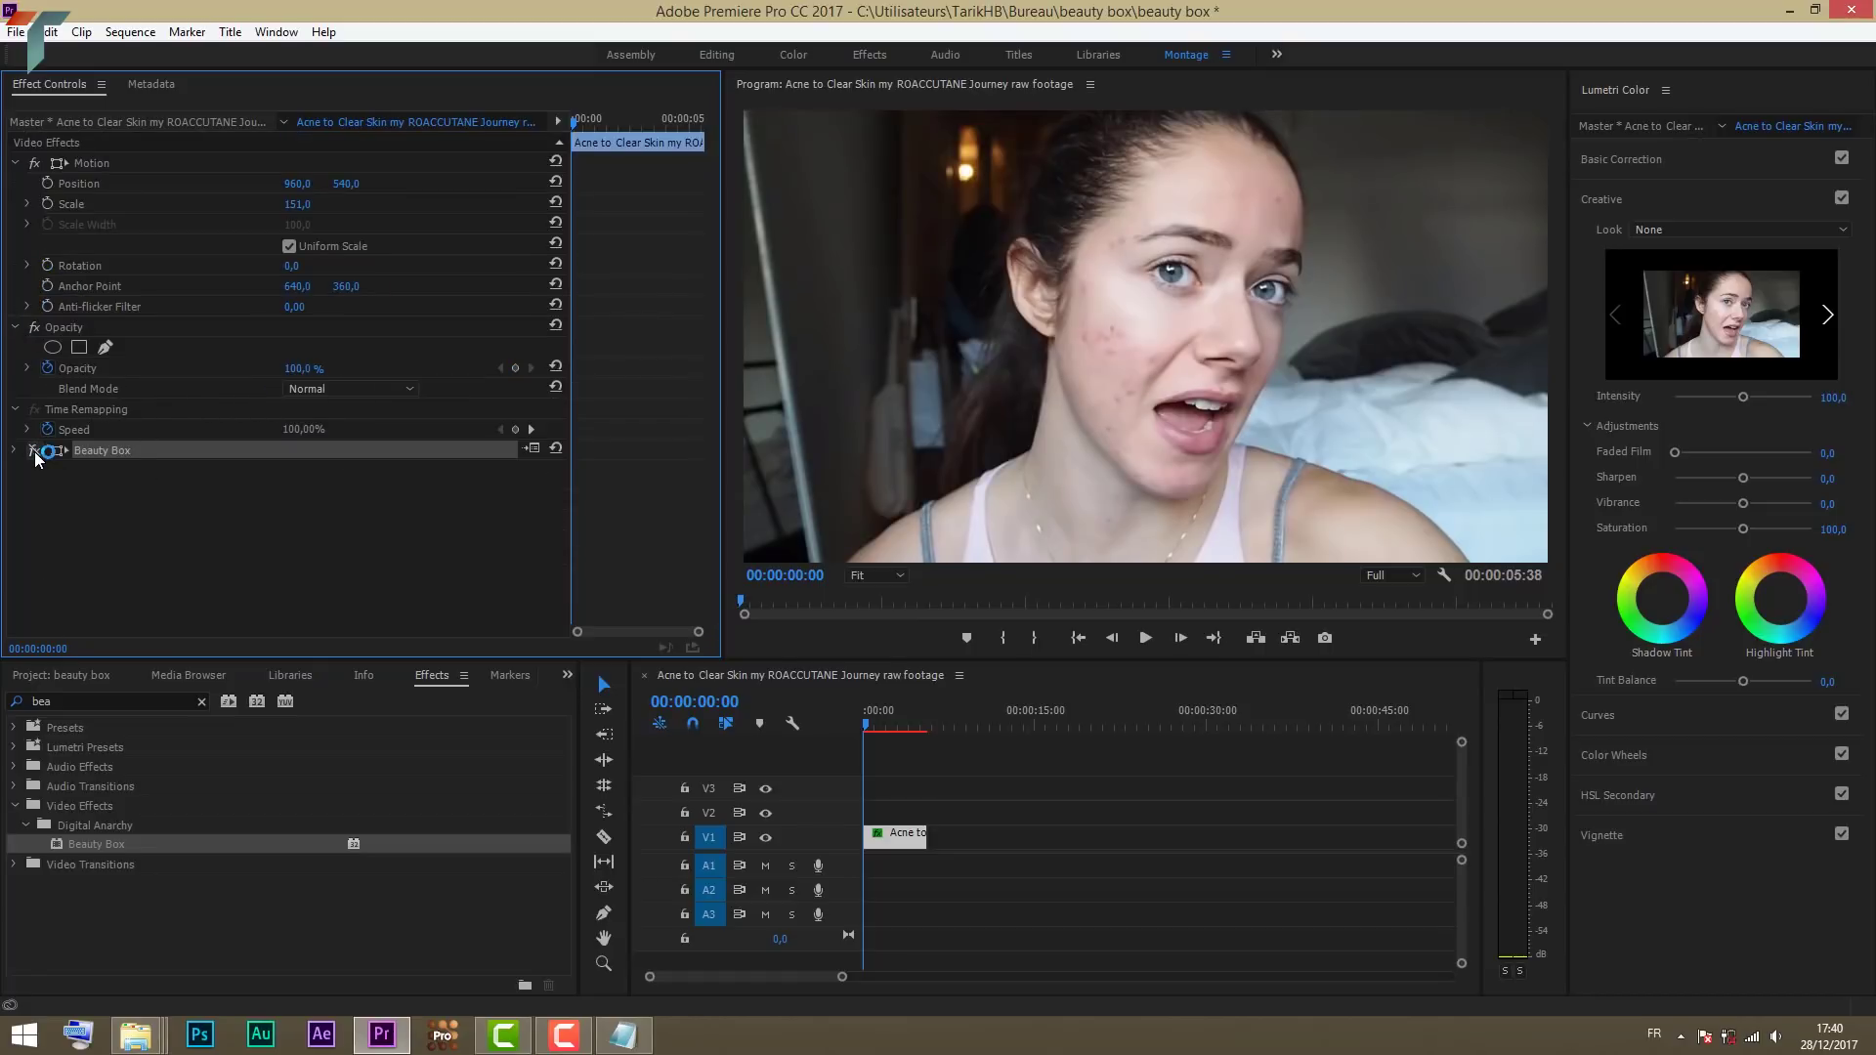
pyautogui.click(36, 450)
pyautogui.click(35, 450)
pyautogui.click(35, 450)
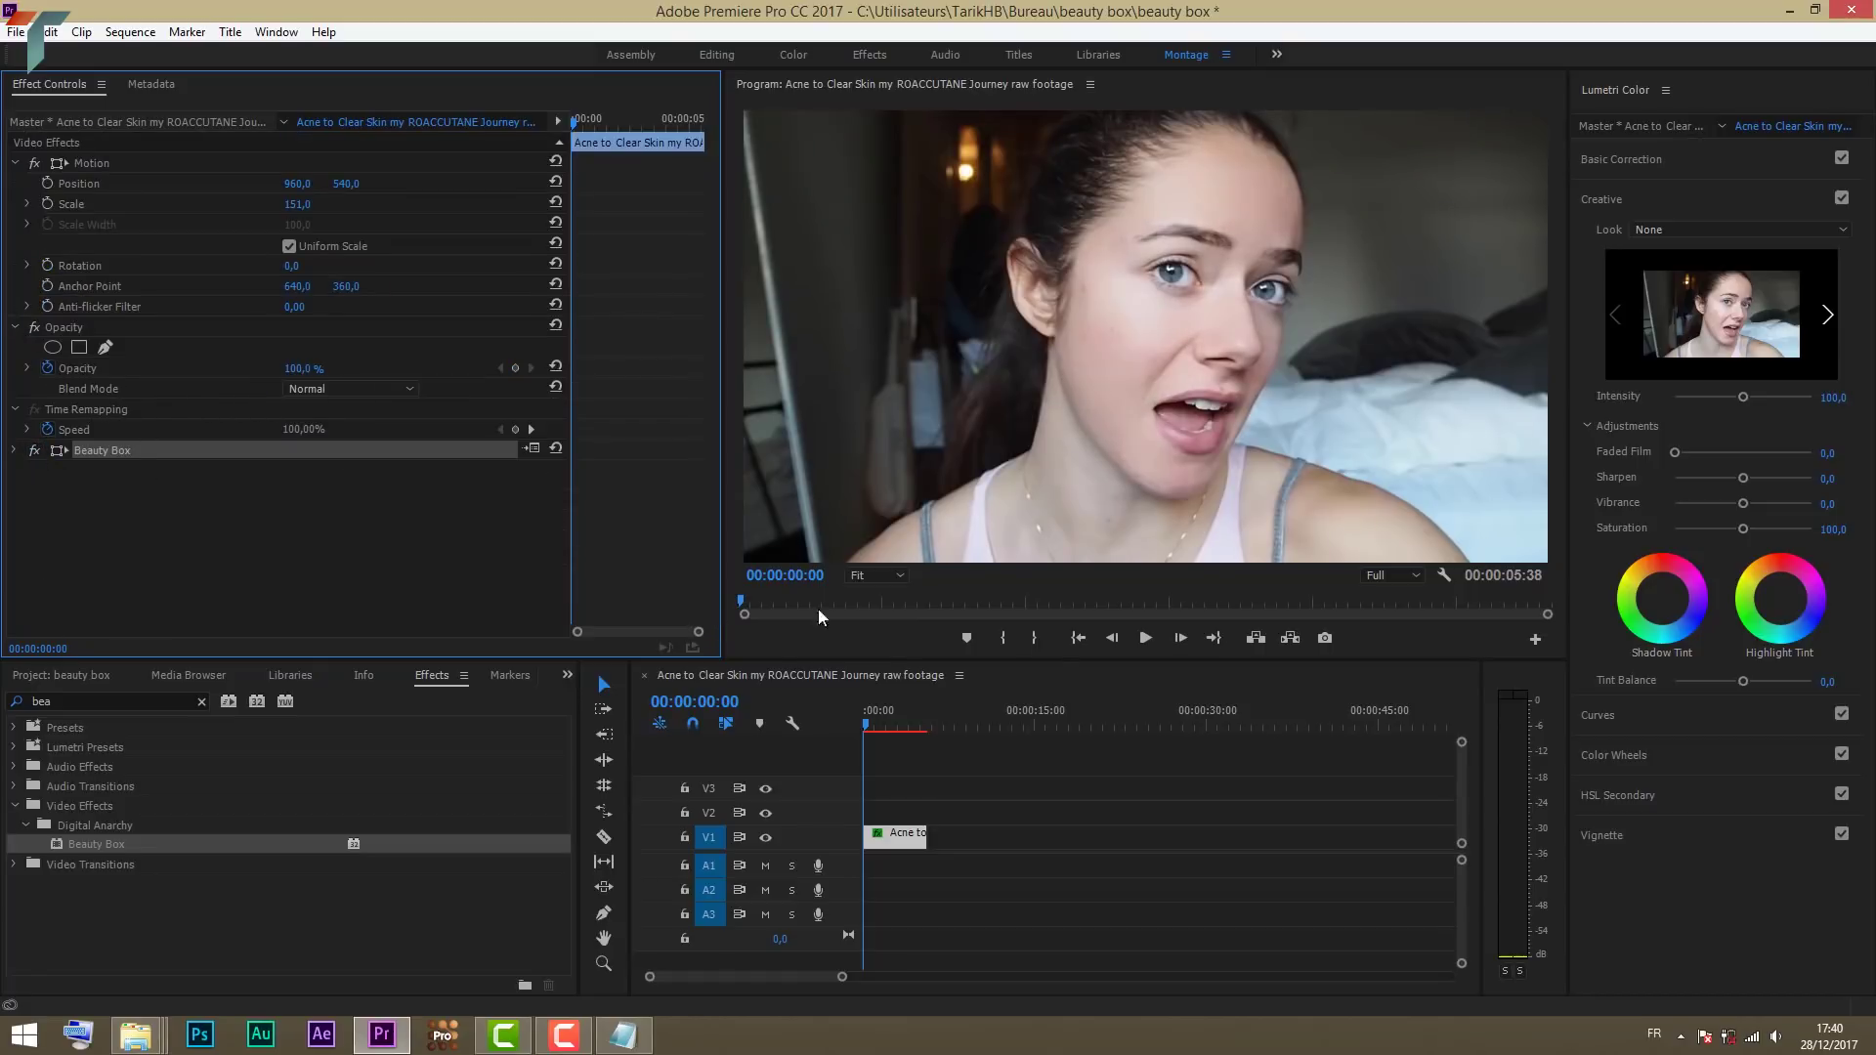
pyautogui.press('space')
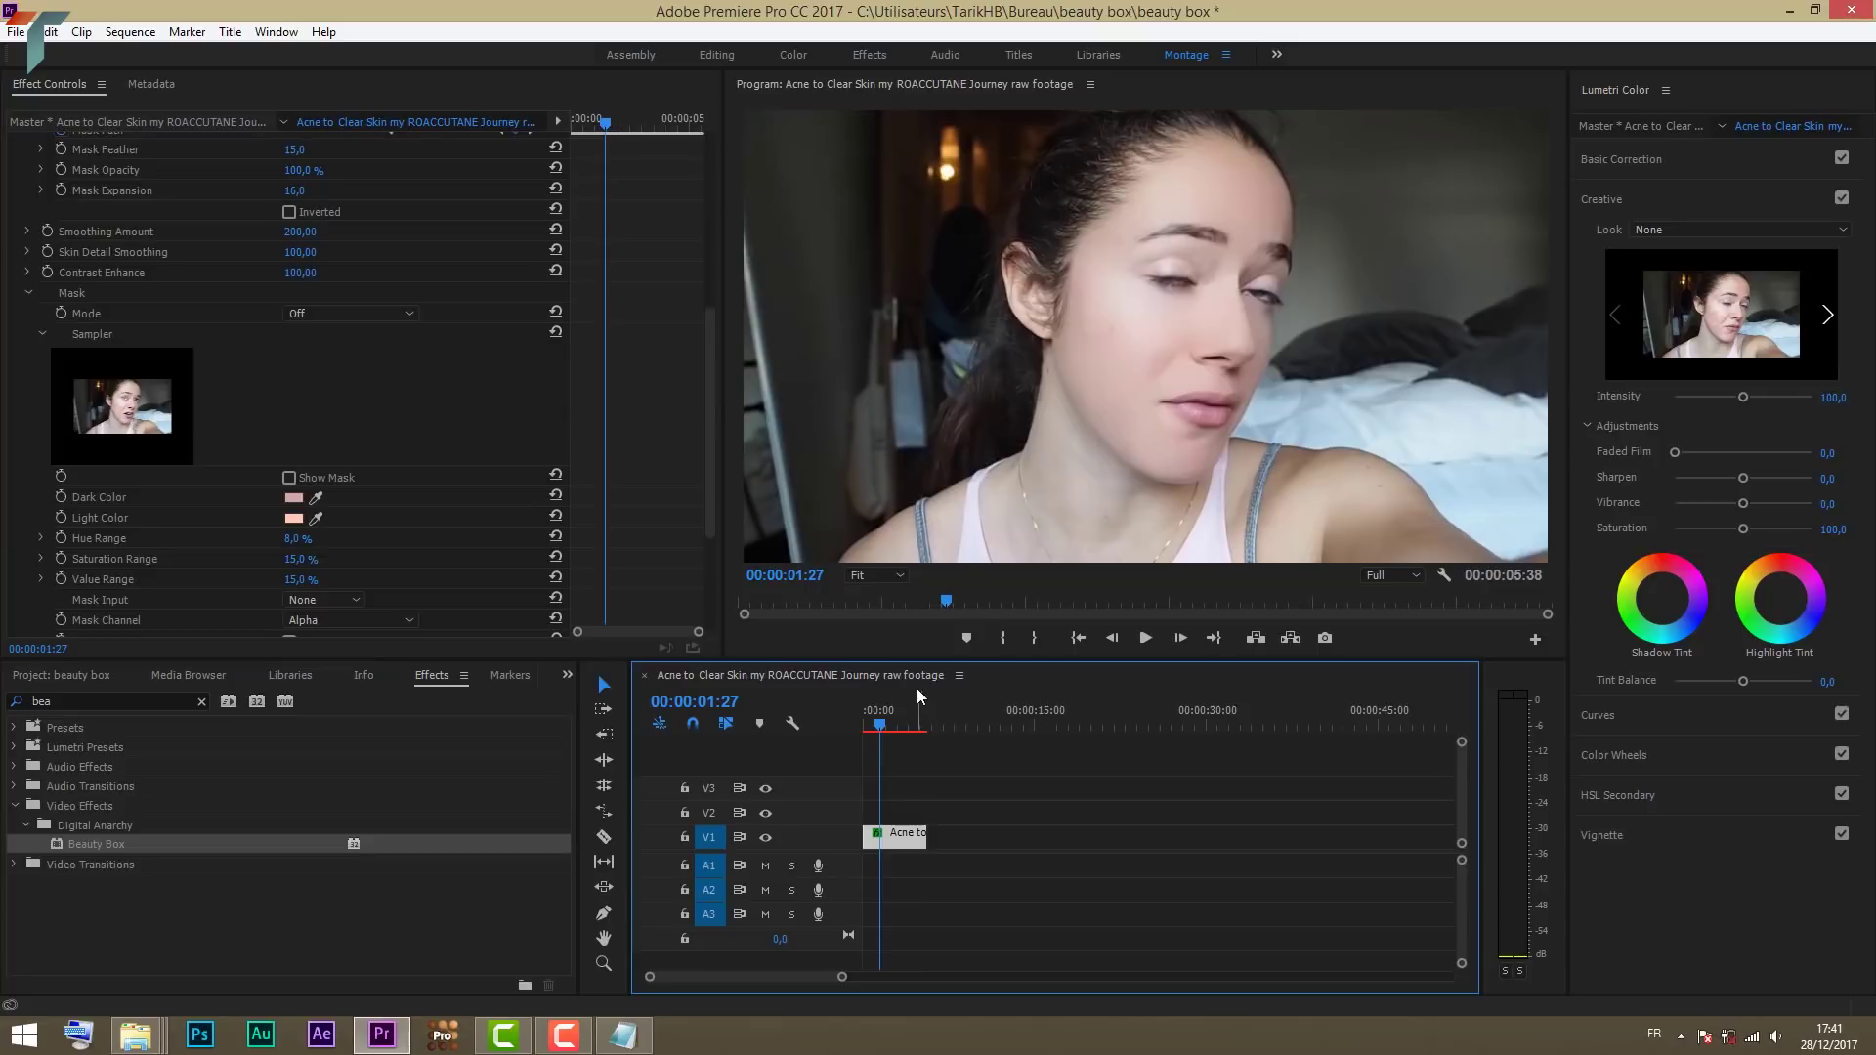
# Step: Set the In/Out range to the clip's length and open the media export settings
pyautogui.rightClick(891, 723)
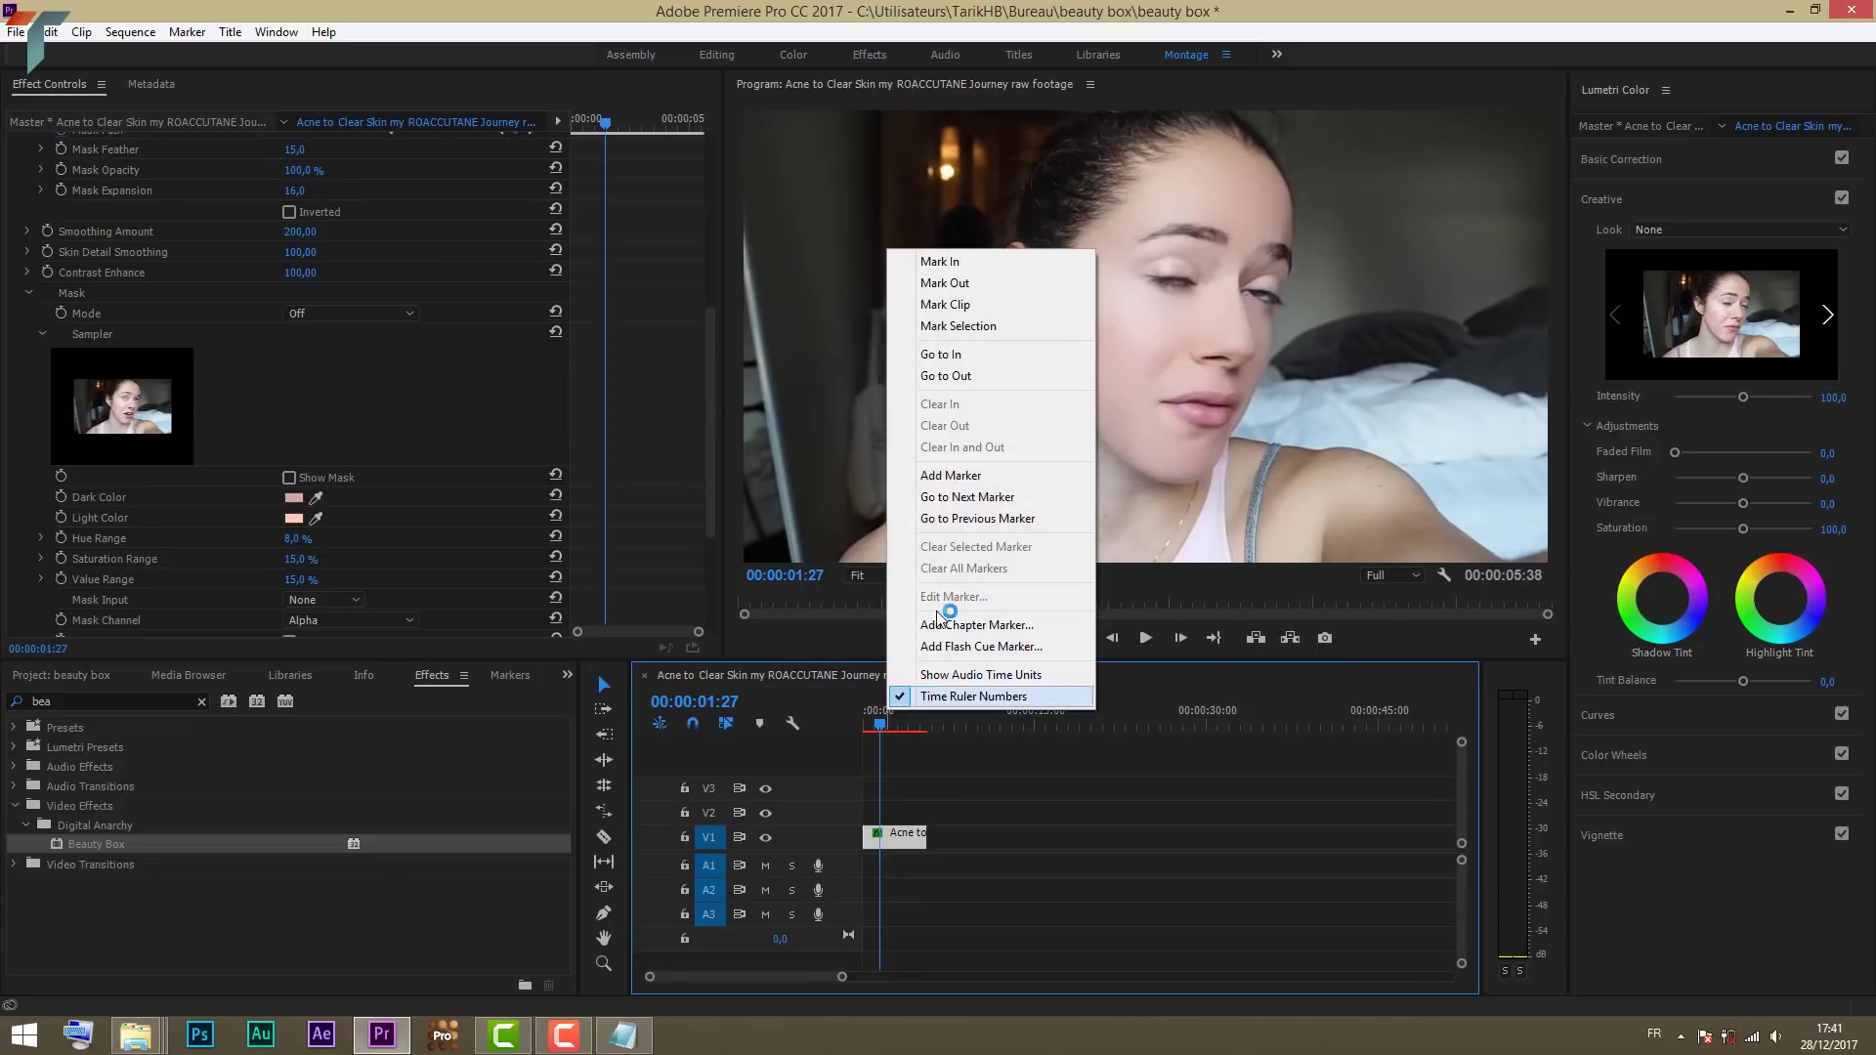
pyautogui.click(963, 328)
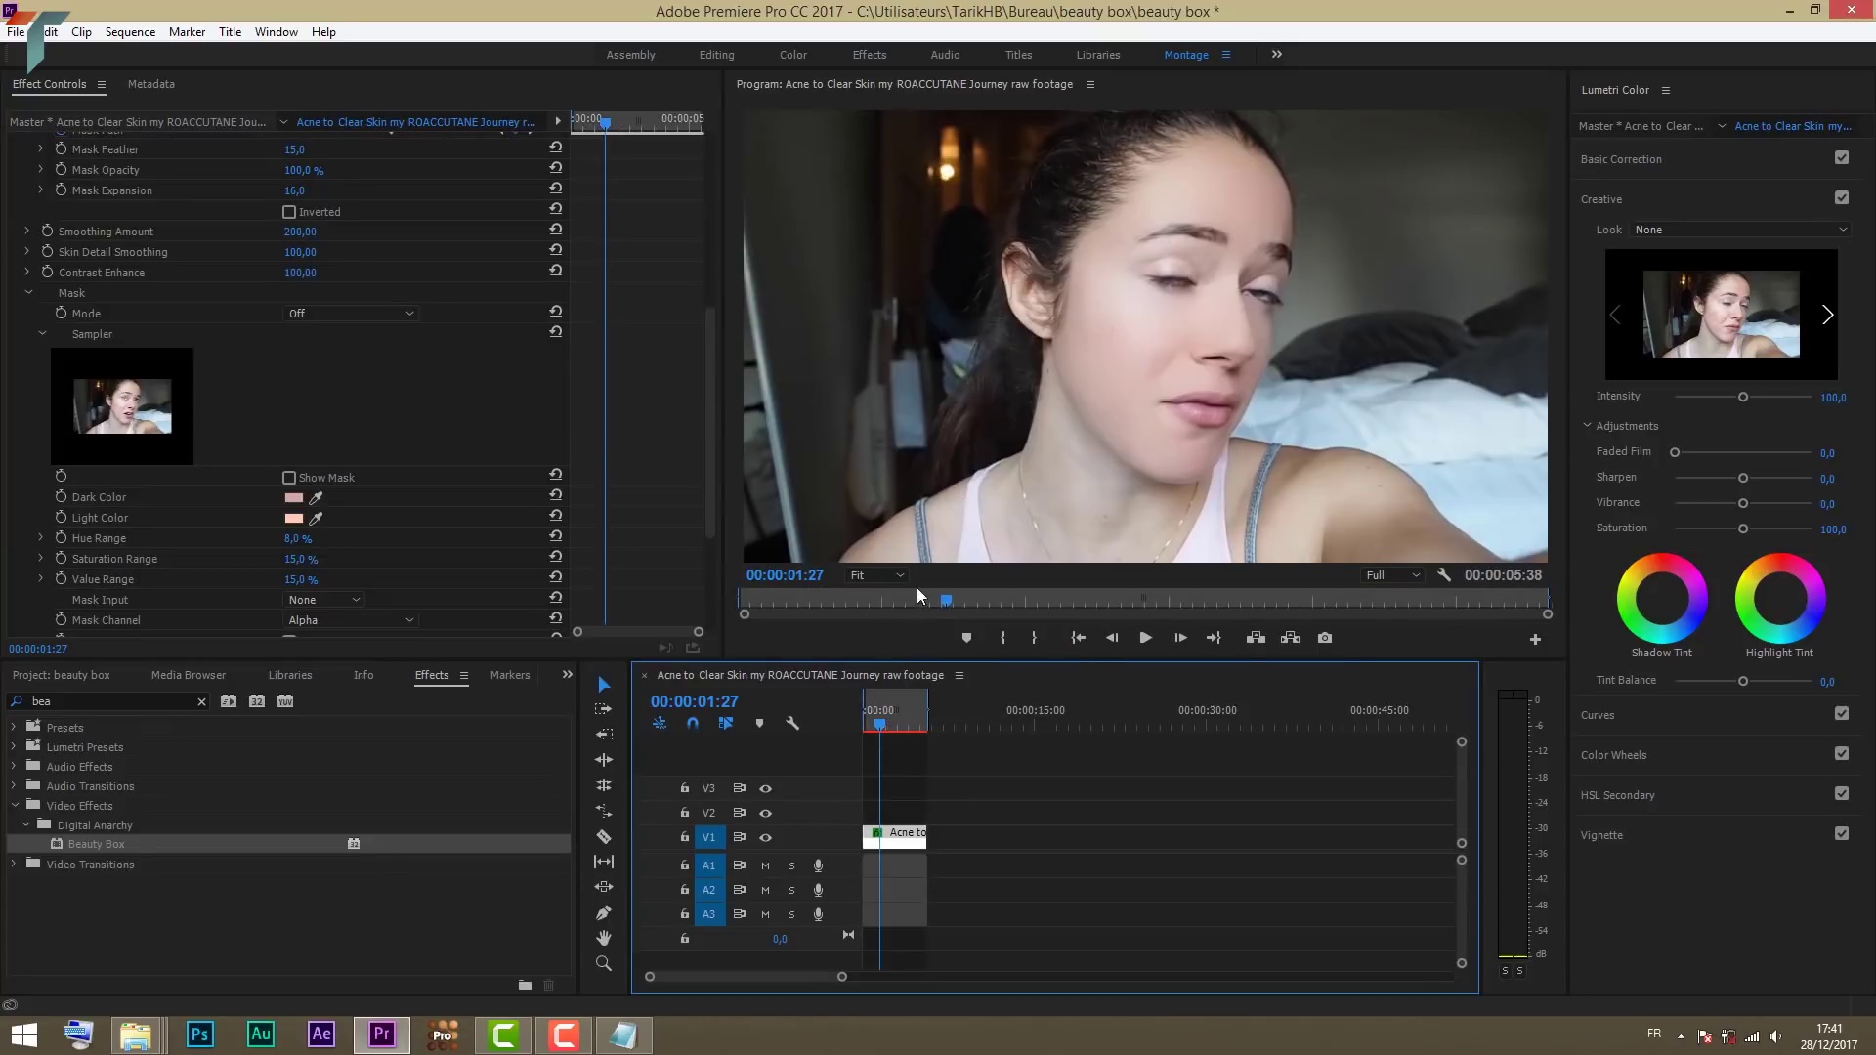
pyautogui.click(14, 29)
pyautogui.moveTo(108, 575)
pyautogui.click(374, 576)
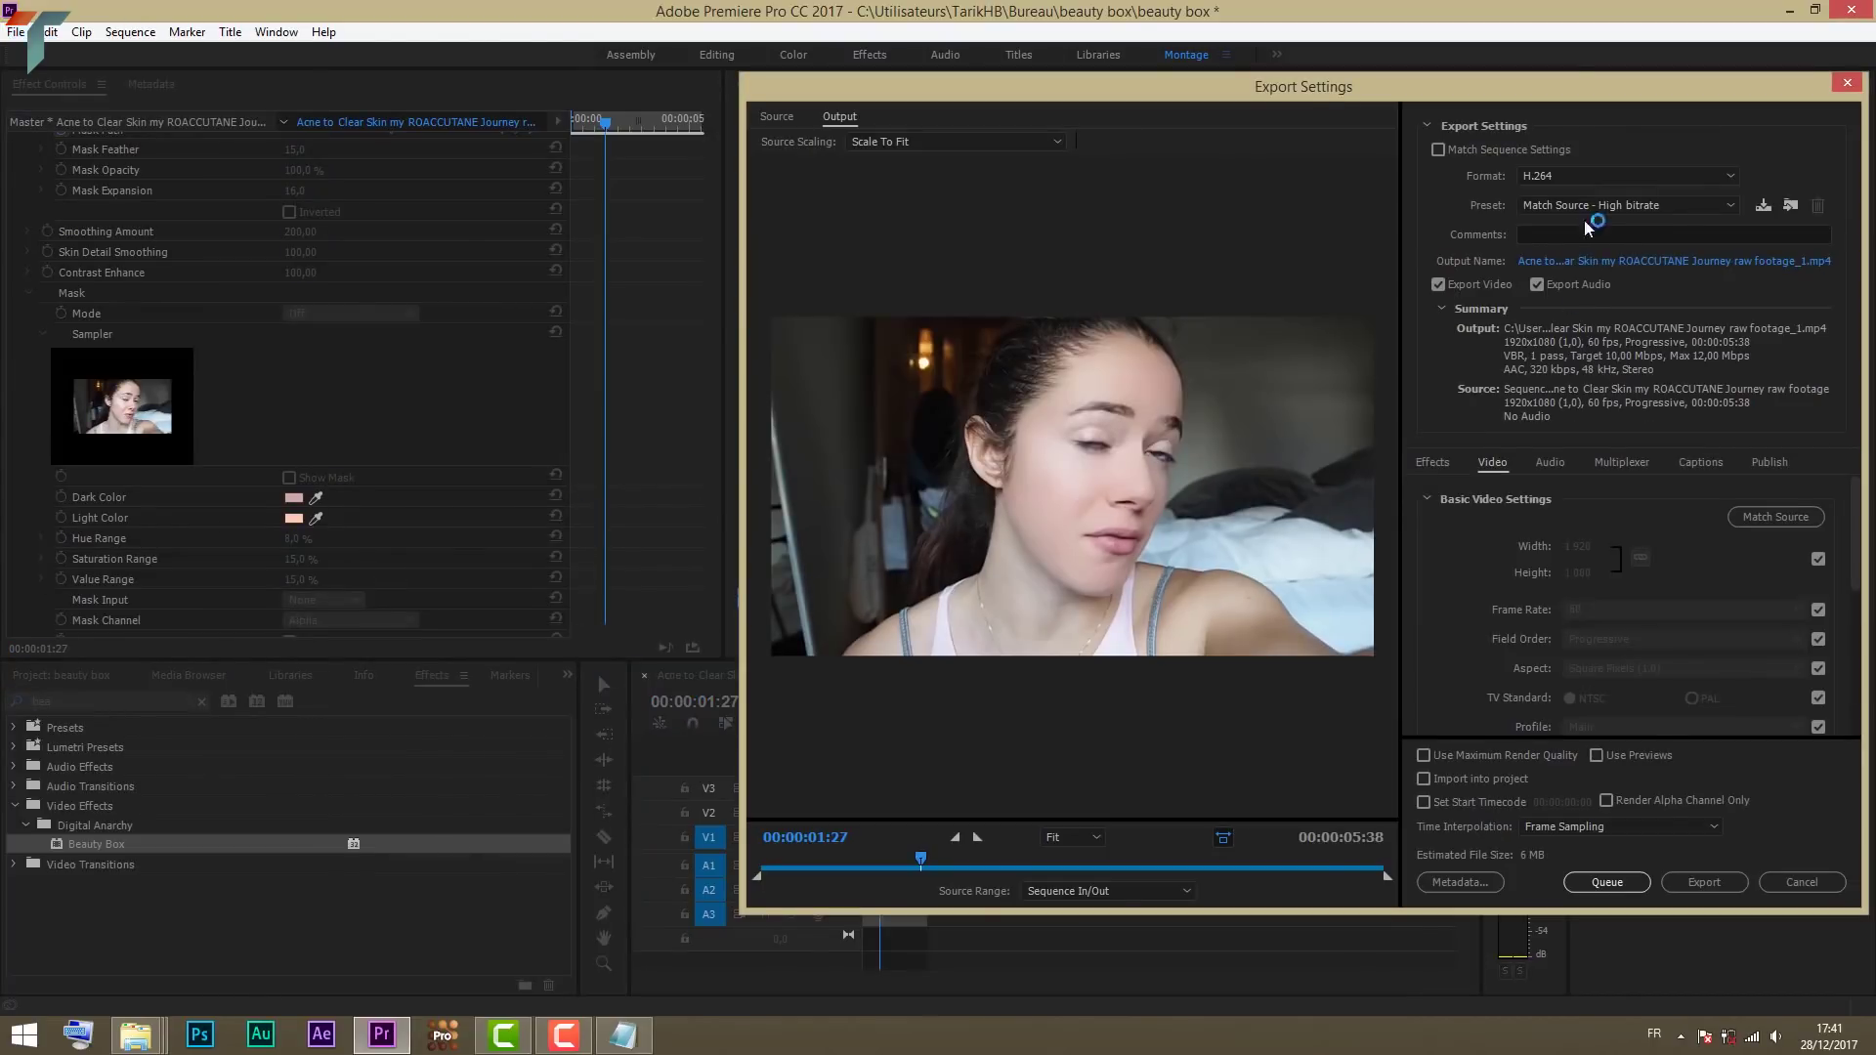
# Step: Export as H.264 with the output name 'beaty box' and start encoding
pyautogui.click(1578, 177)
pyautogui.click(1562, 437)
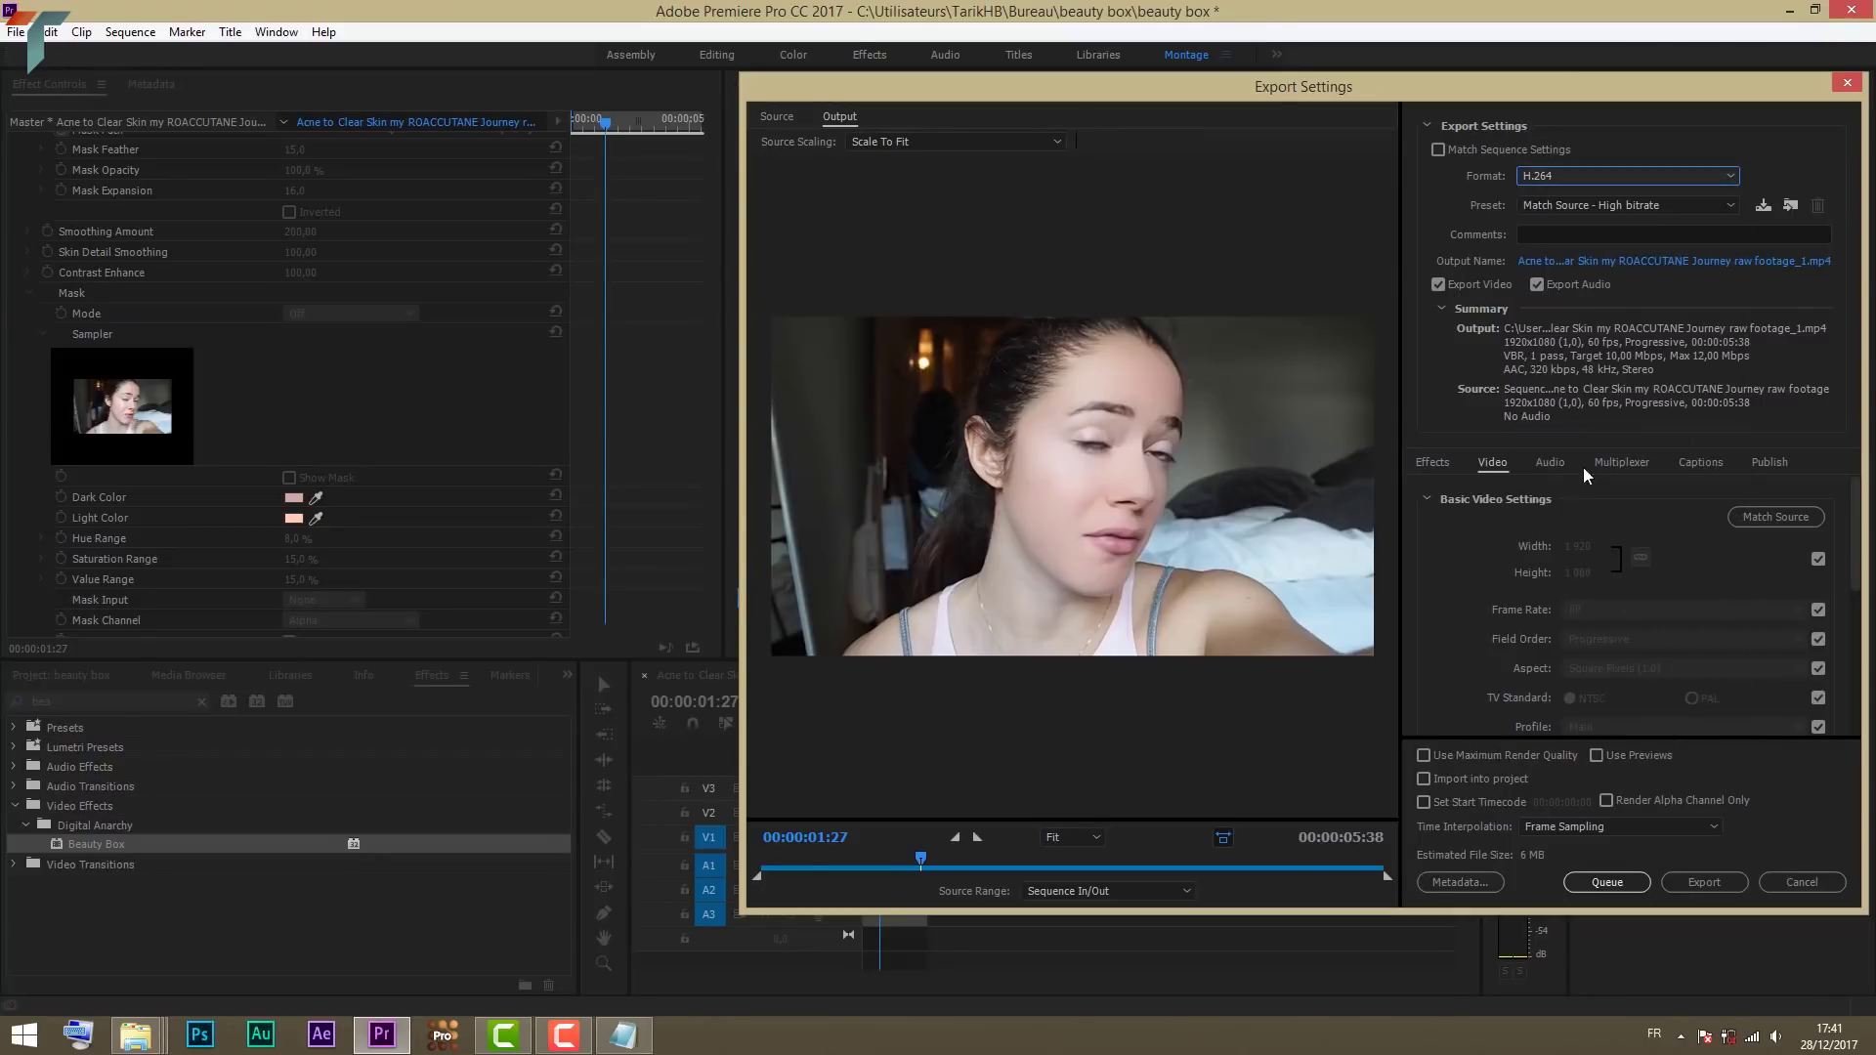
pyautogui.click(1572, 264)
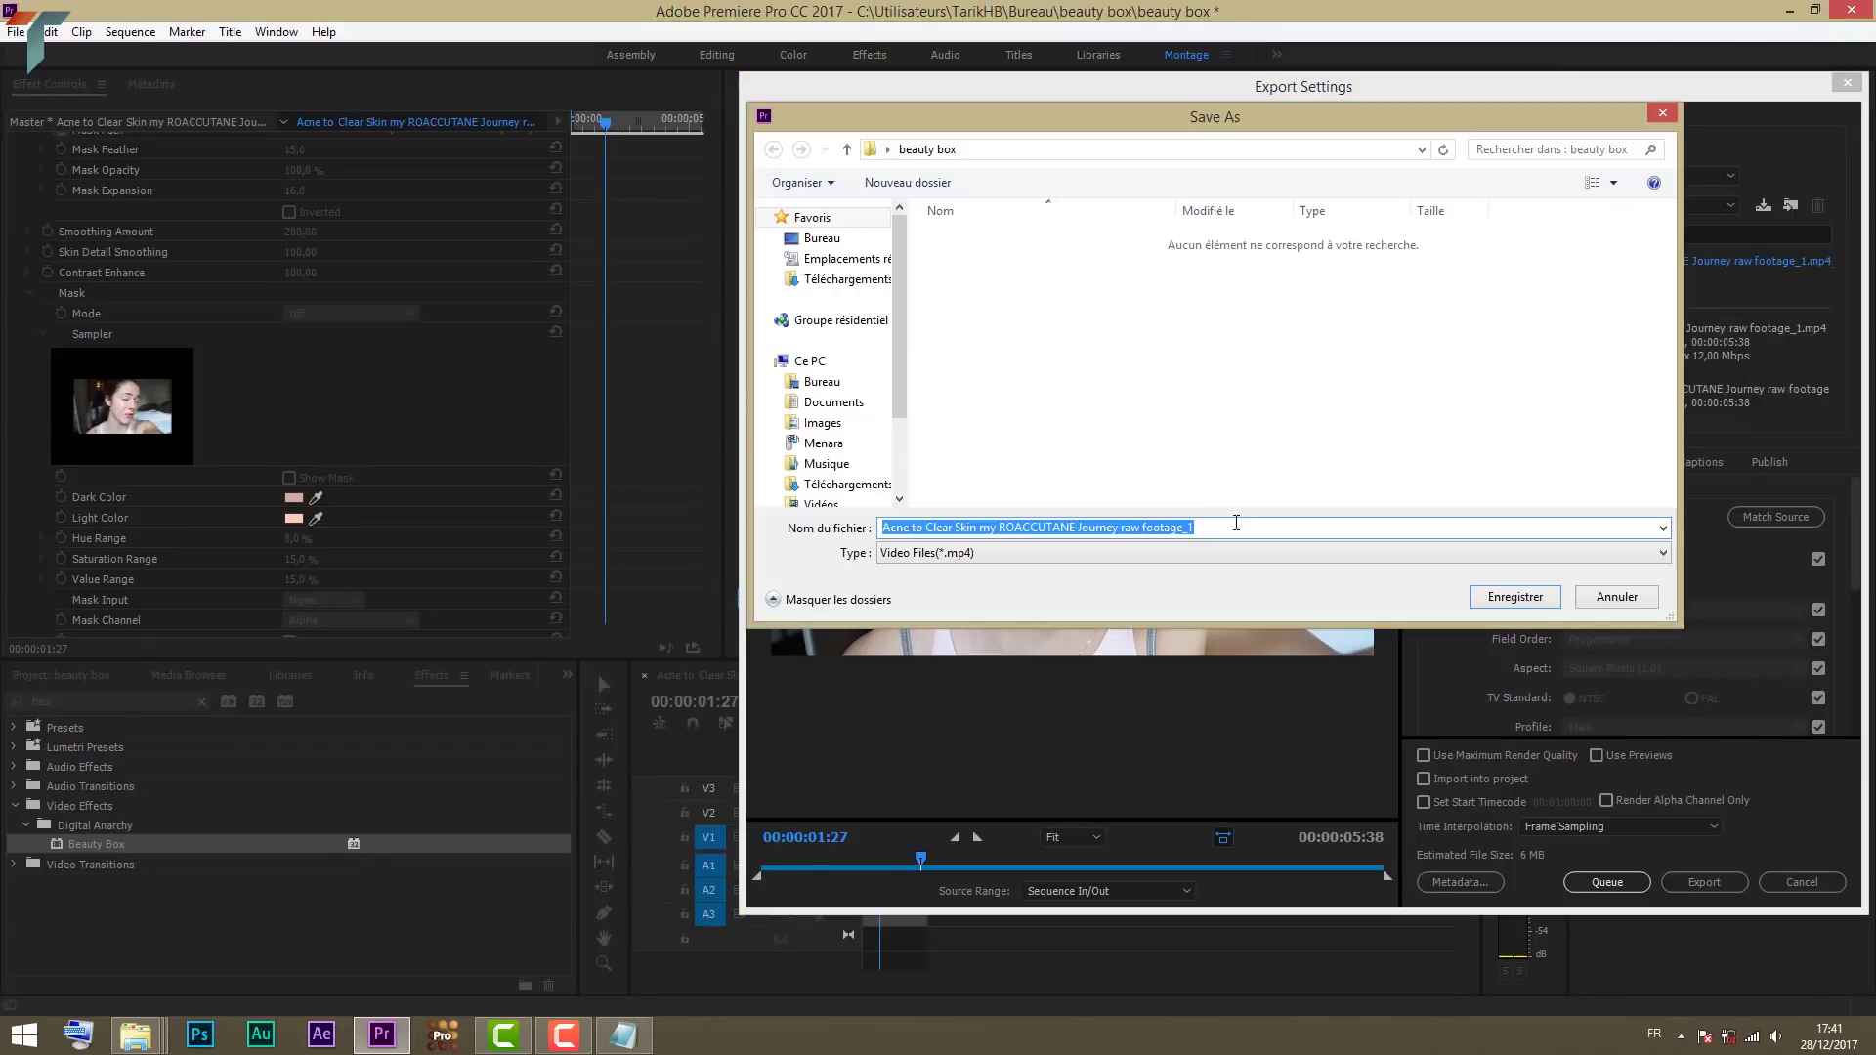
pyautogui.write('beaty box')
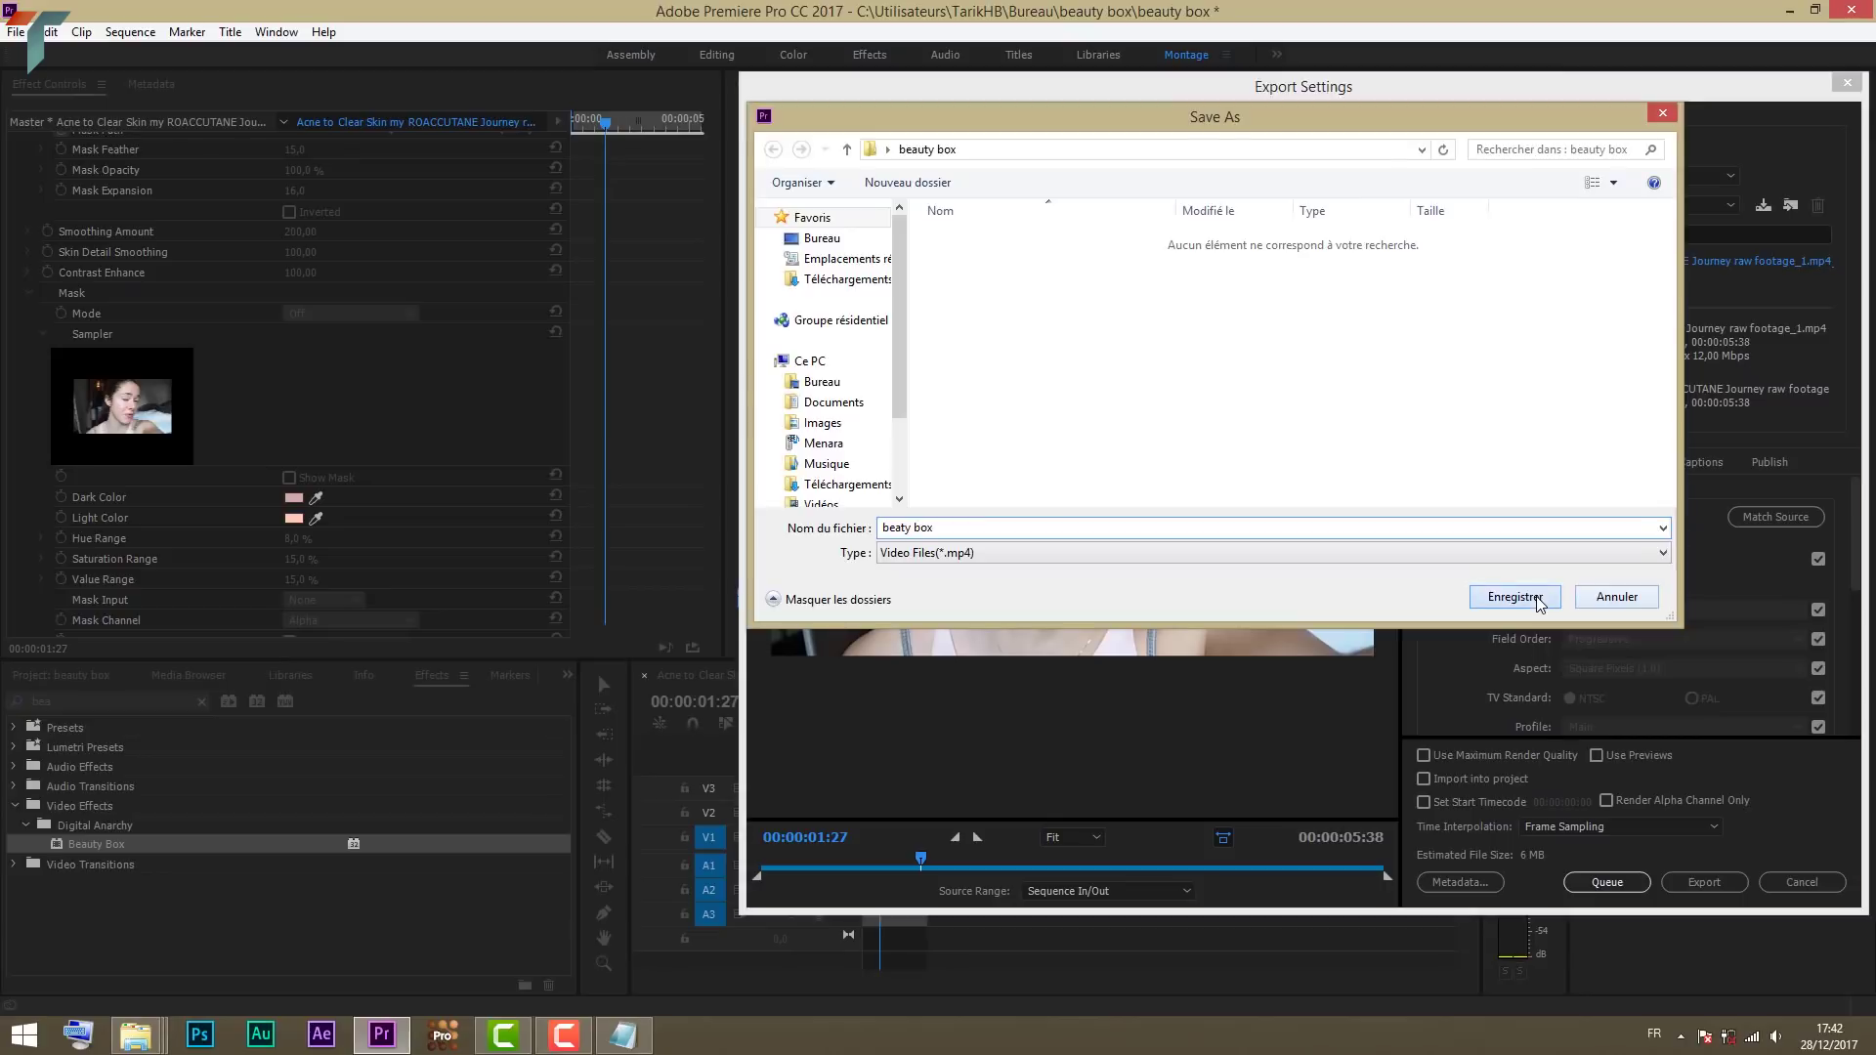
pyautogui.click(1552, 600)
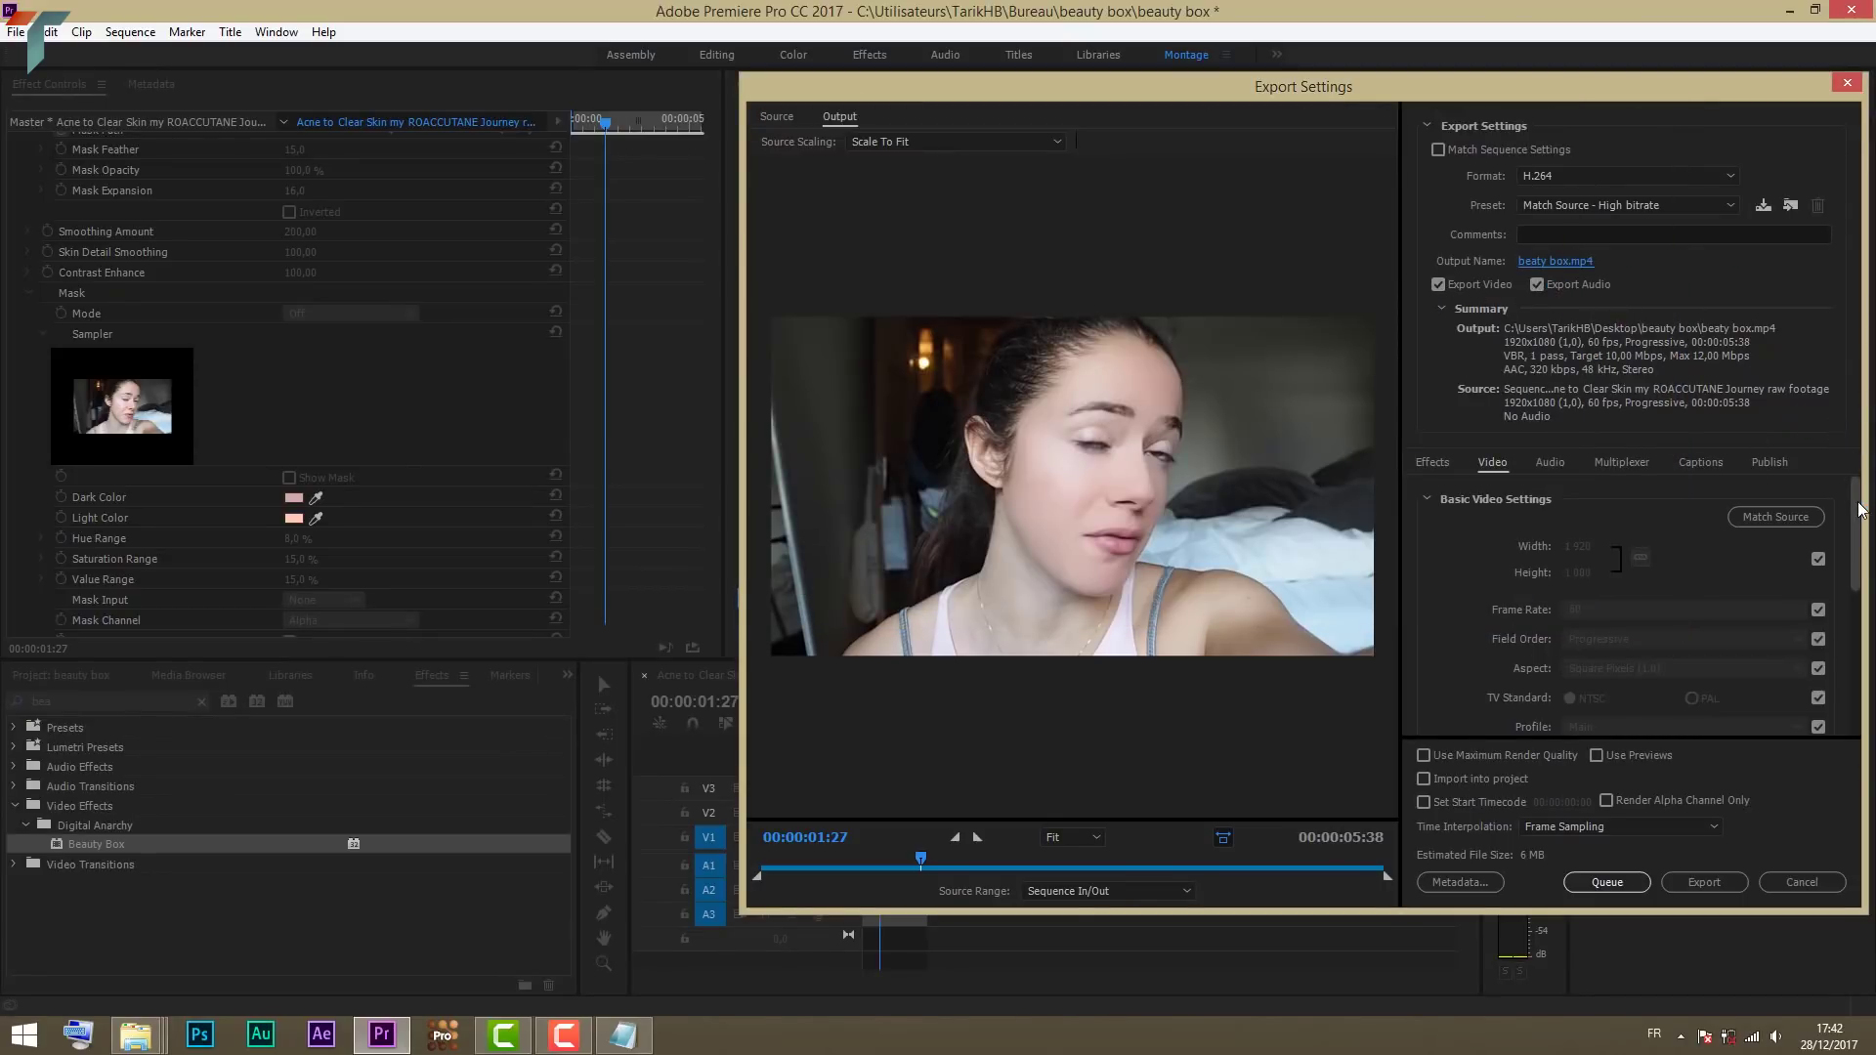
pyautogui.scroll(-3, 1804, 605)
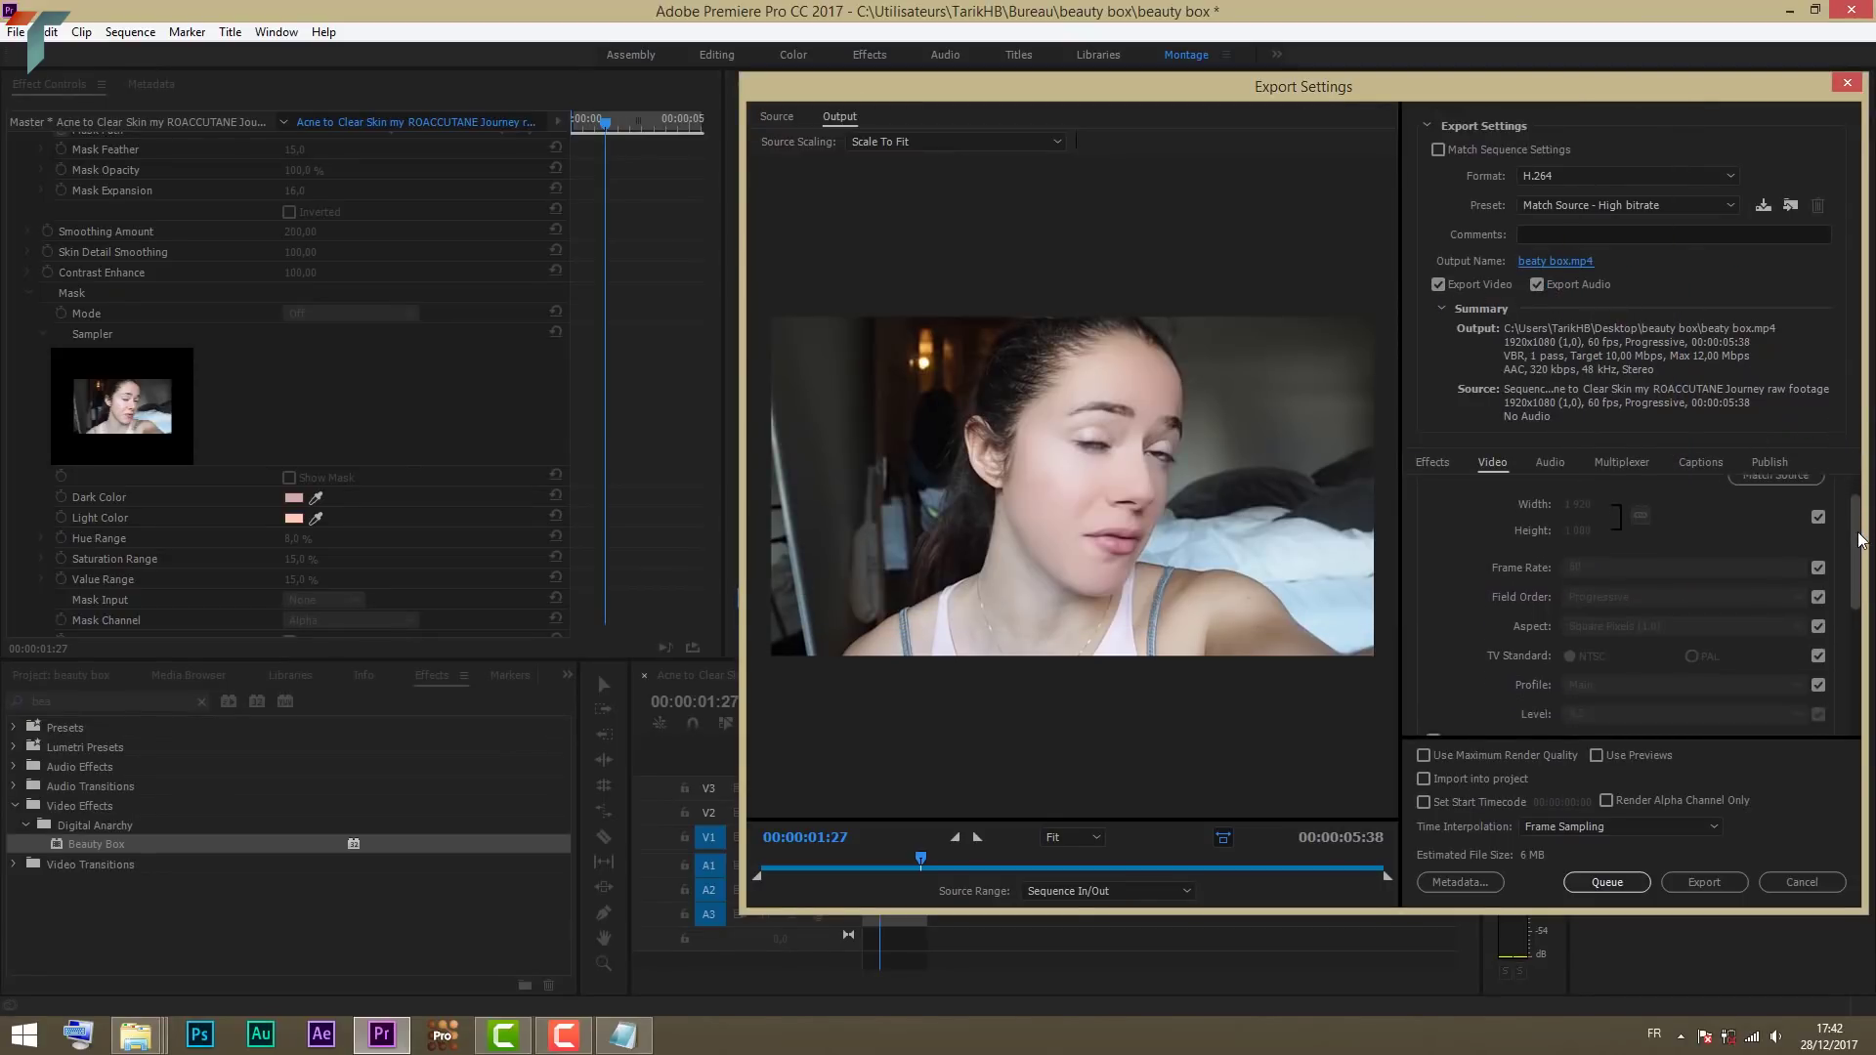
pyautogui.click(1704, 883)
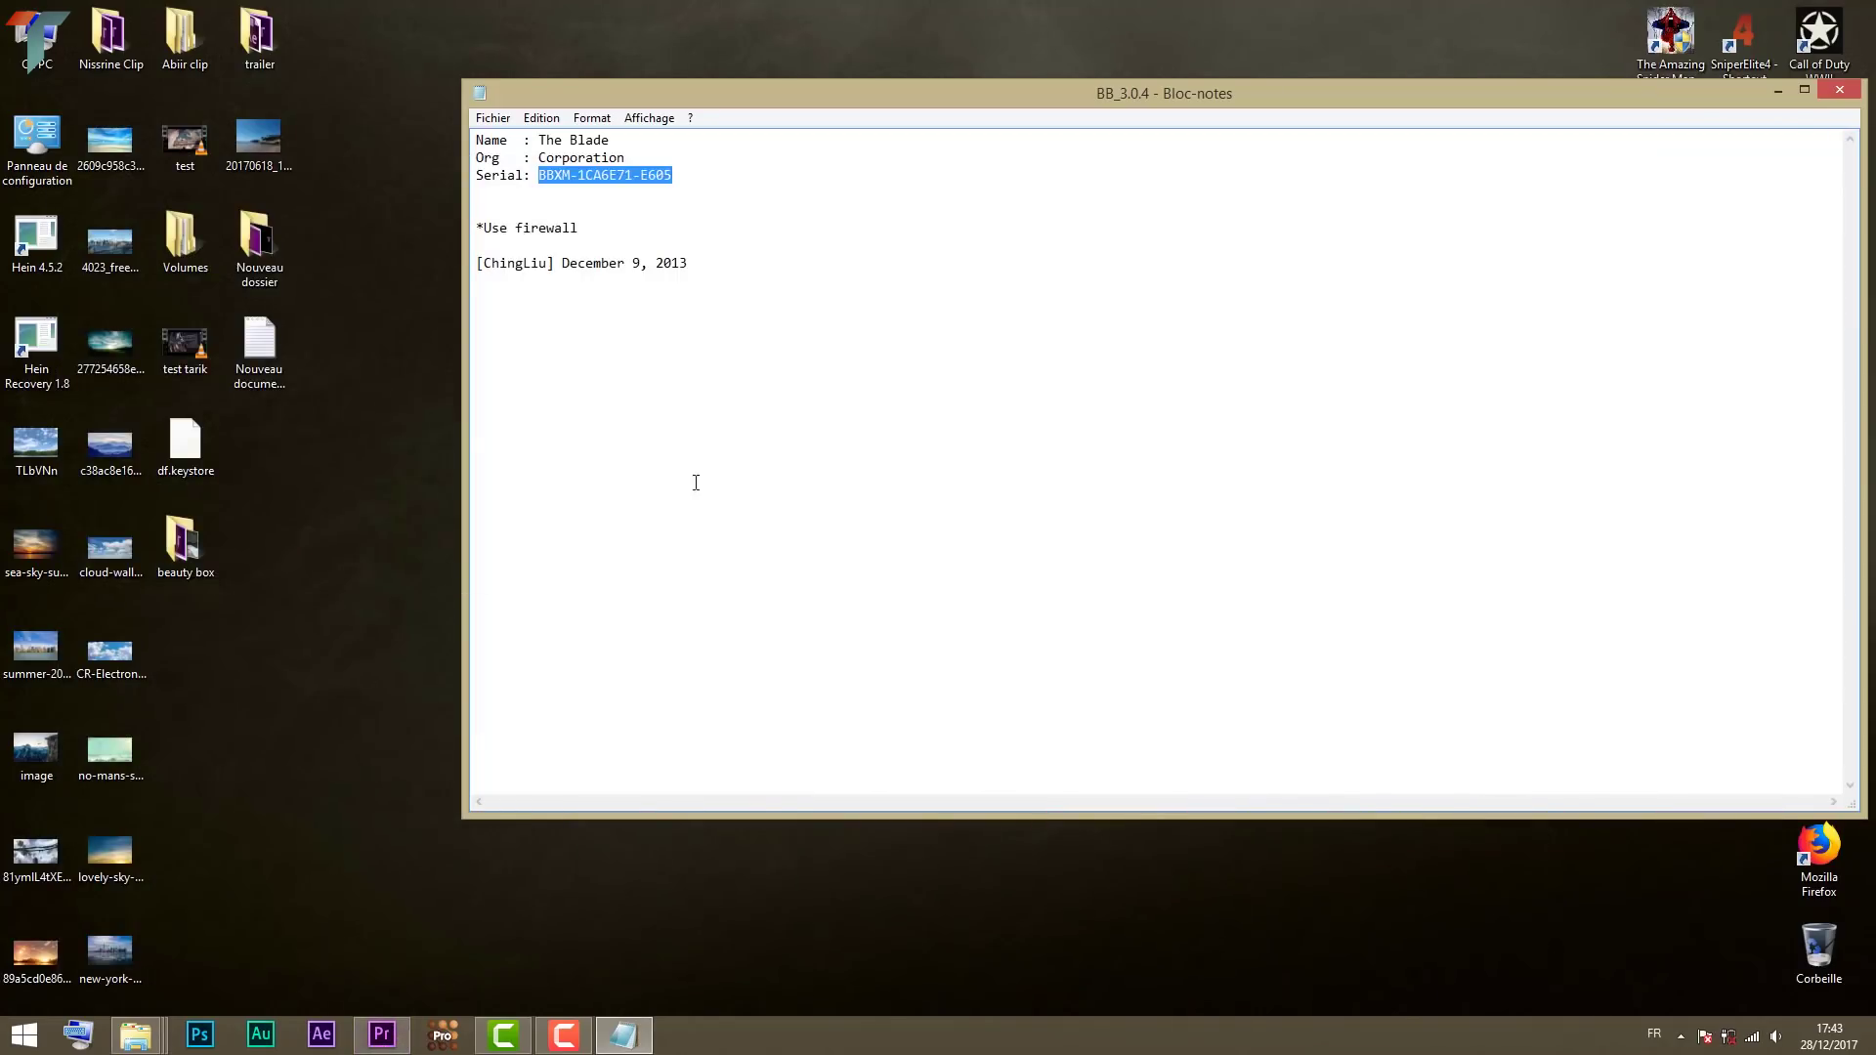
# Step: Close Notepad, open the beauty box folder and play the beaty box export in VLC
pyautogui.click(1840, 90)
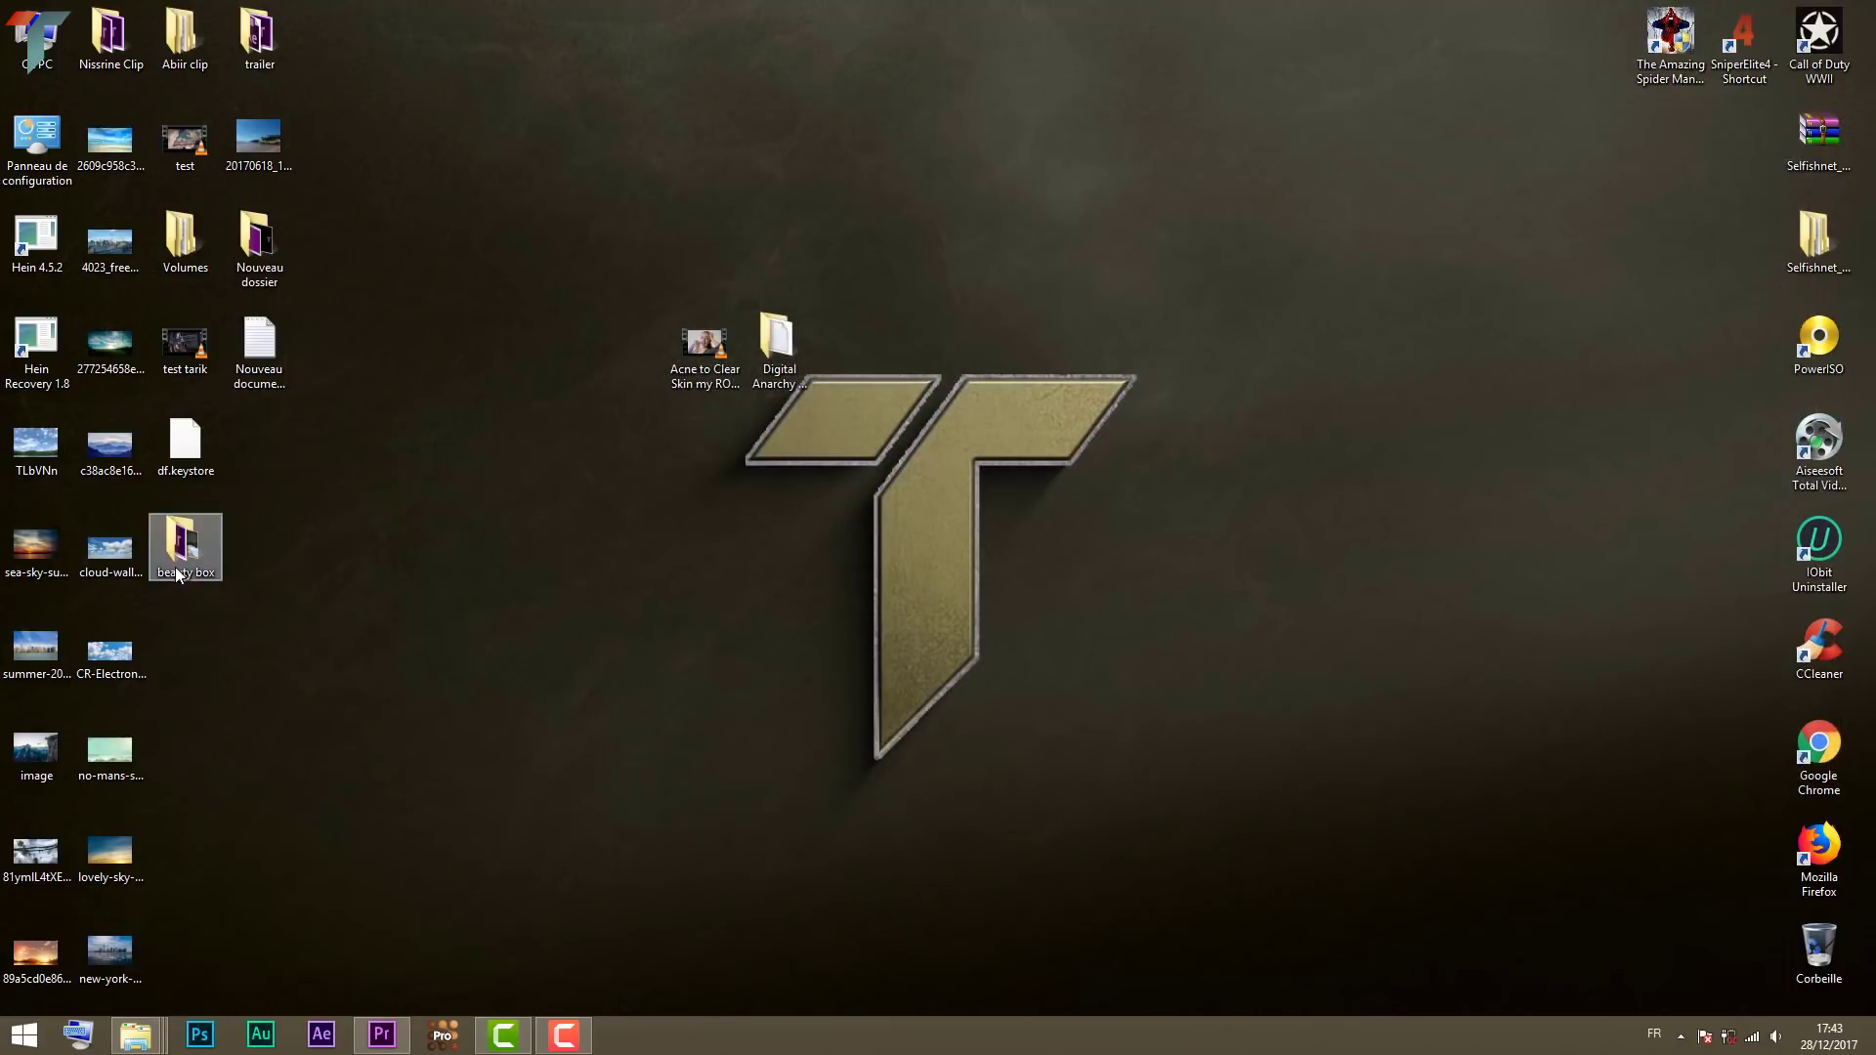
pyautogui.doubleClick(179, 574)
pyautogui.doubleClick(889, 626)
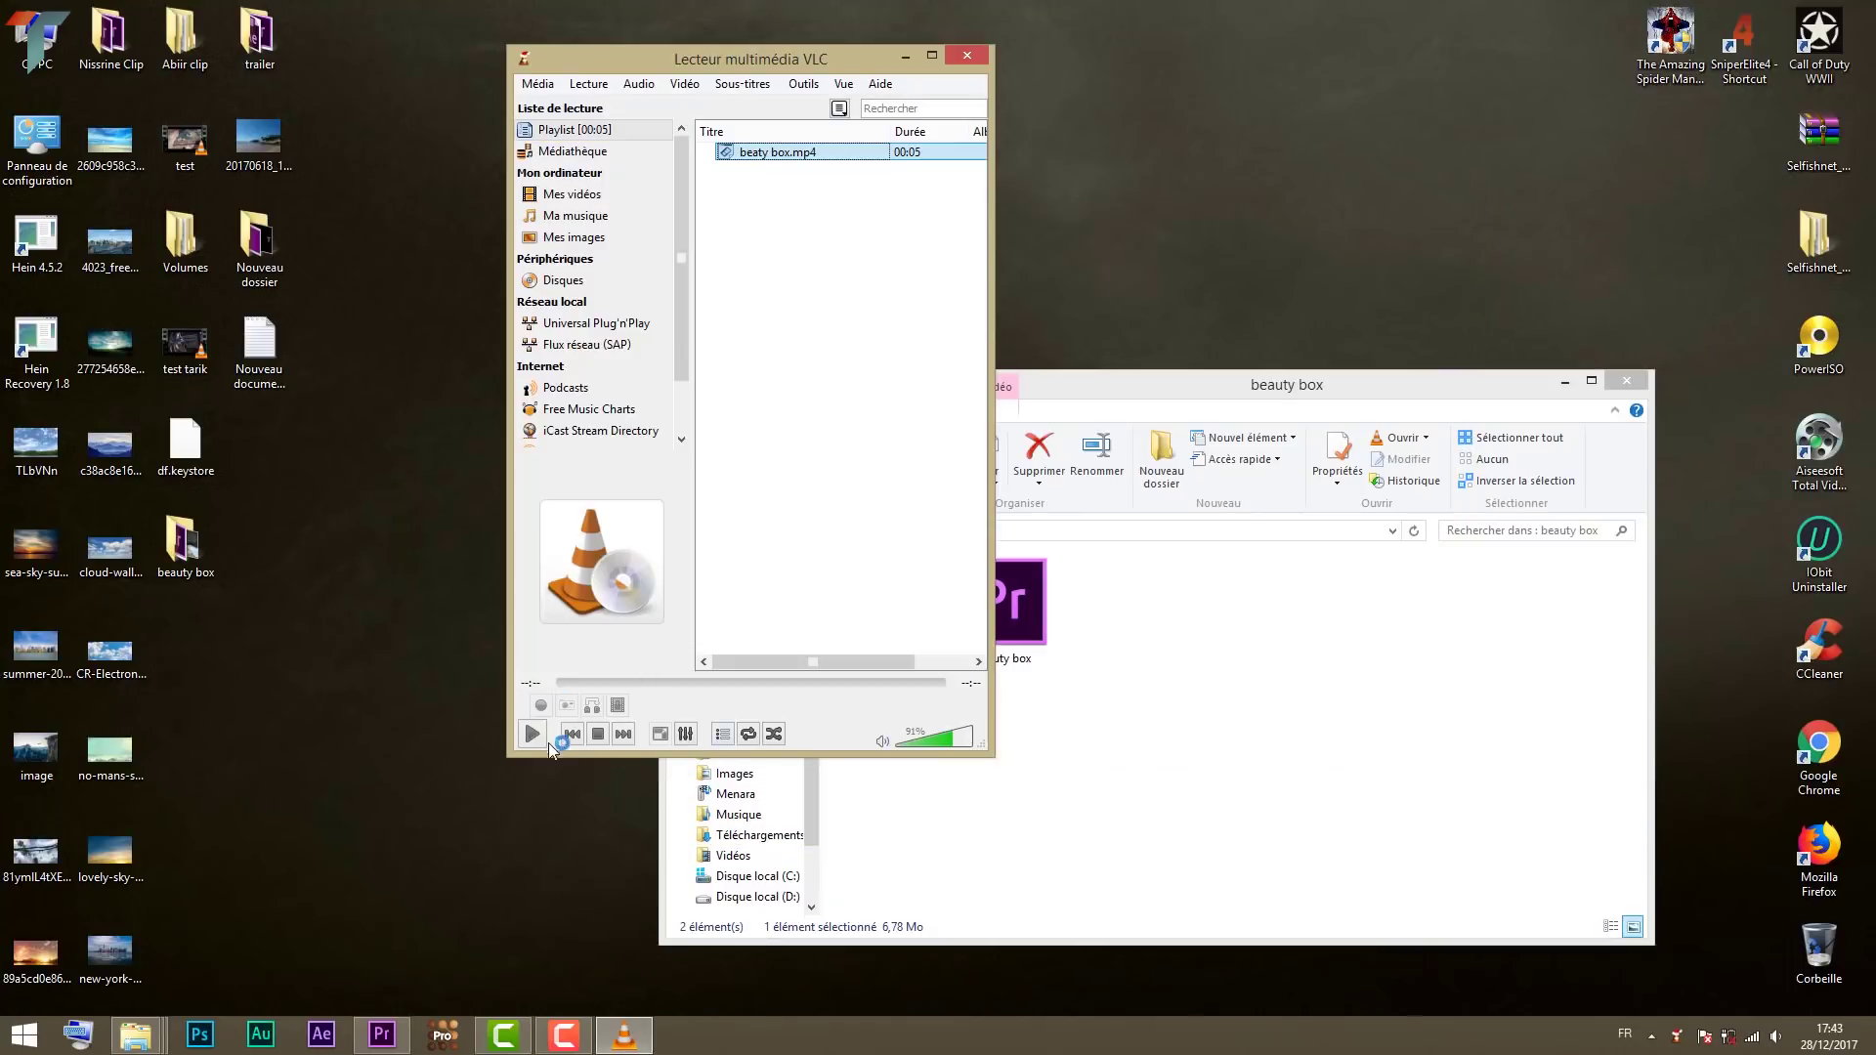
# Step: Play beaty box.mp4 full screen in VLC, then close the player
pyautogui.click(536, 735)
pyautogui.doubleClick(1054, 605)
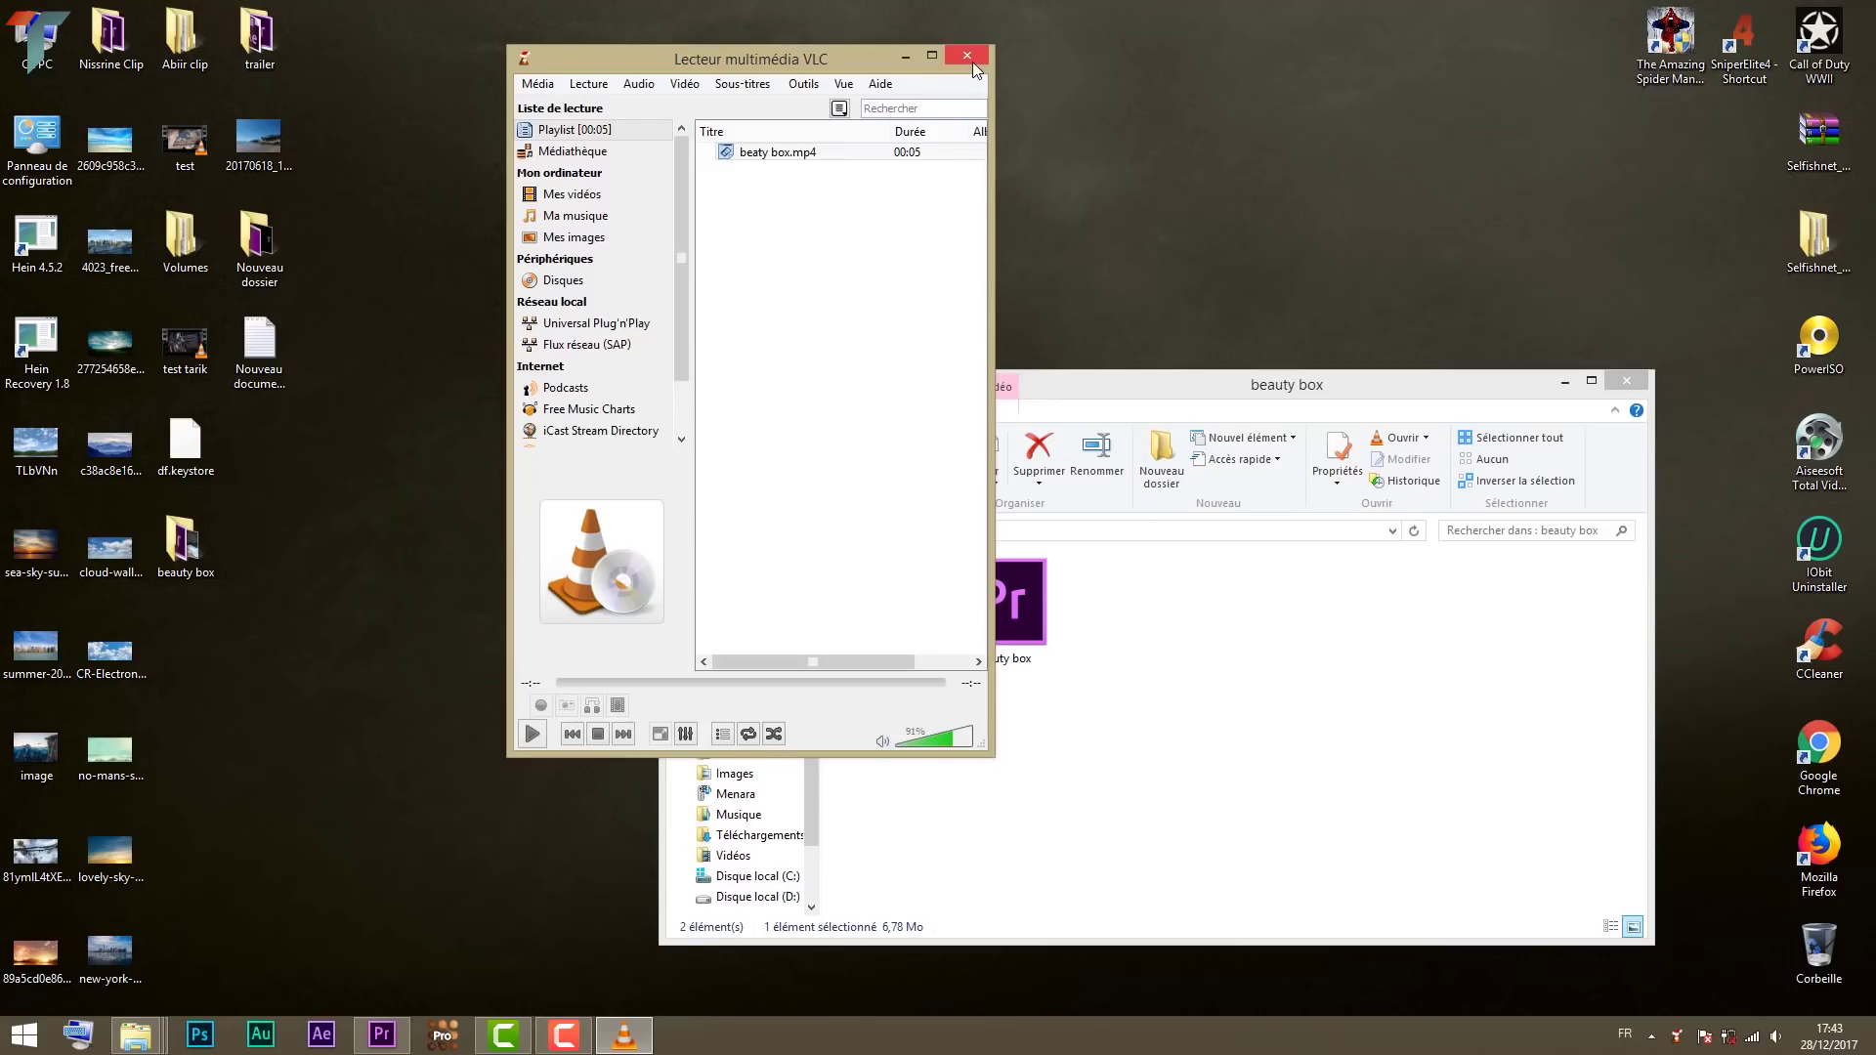
pyautogui.click(967, 55)
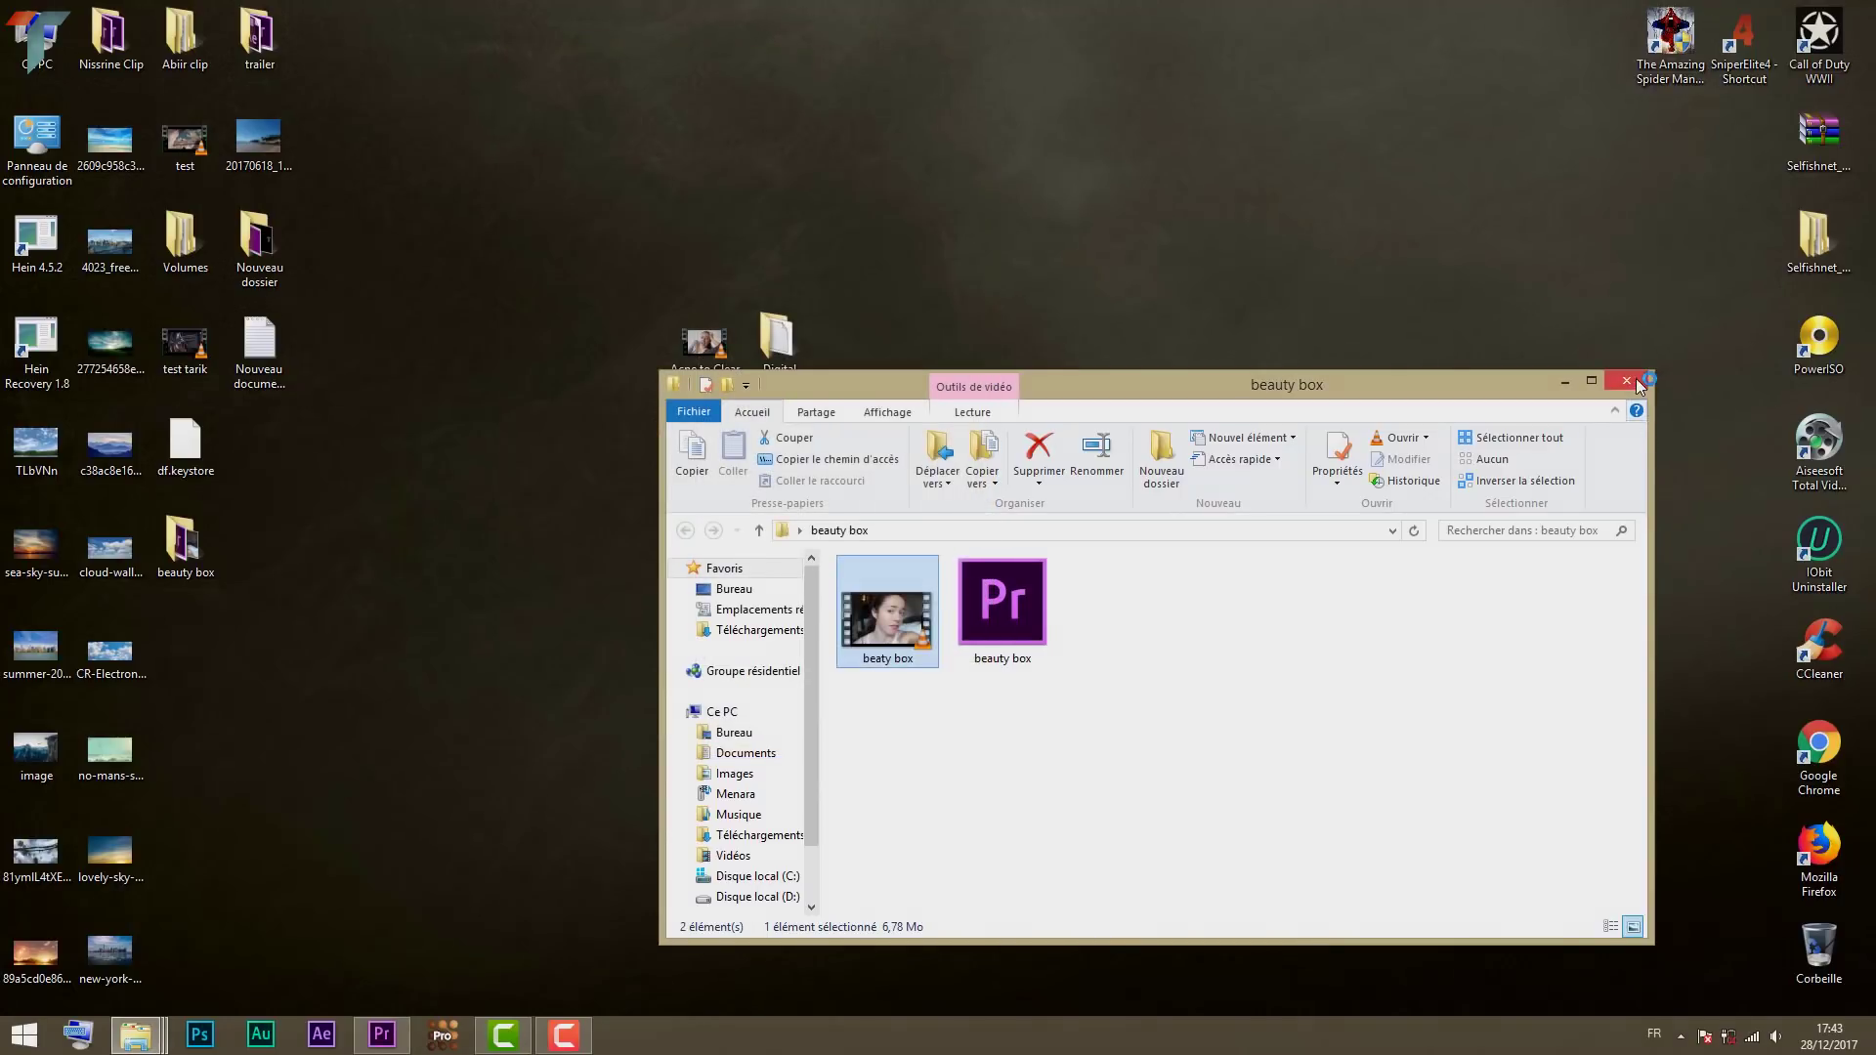